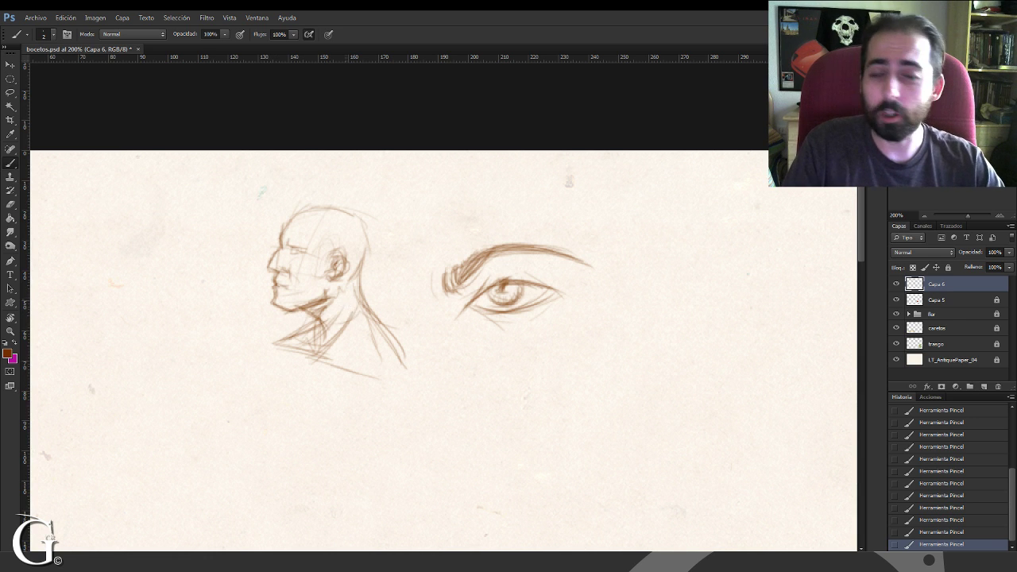
Step: Reinforce the front and back neck lines of the profile head sketch with the brush
mouse_move(335, 323)
mouse_down()
mouse_move(372, 344)
mouse_move(358, 364)
mouse_up()
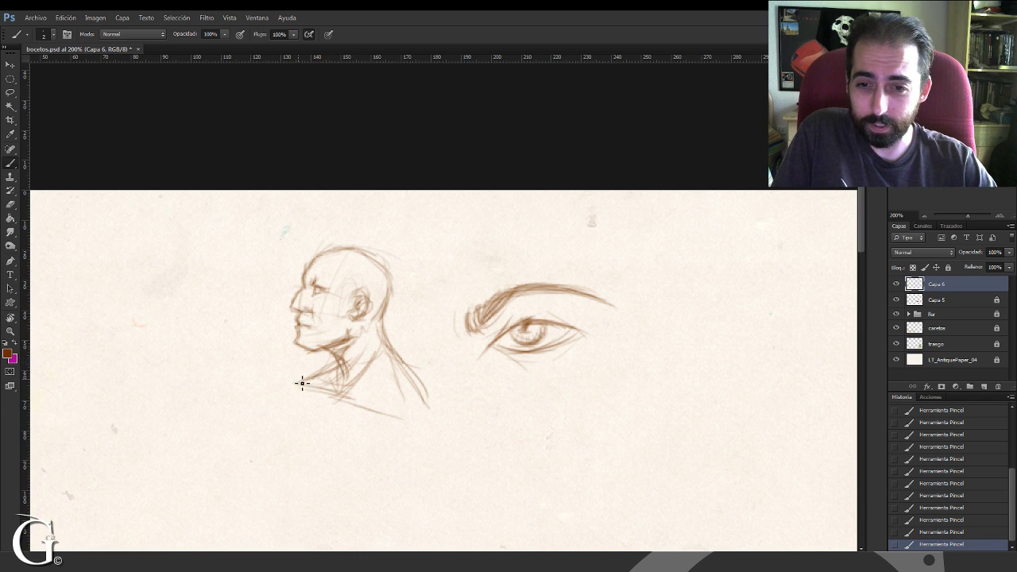
mouse_move(302, 383)
mouse_down()
mouse_move(325, 363)
mouse_move(336, 381)
mouse_move(325, 386)
mouse_move(341, 370)
mouse_move(321, 361)
mouse_up()
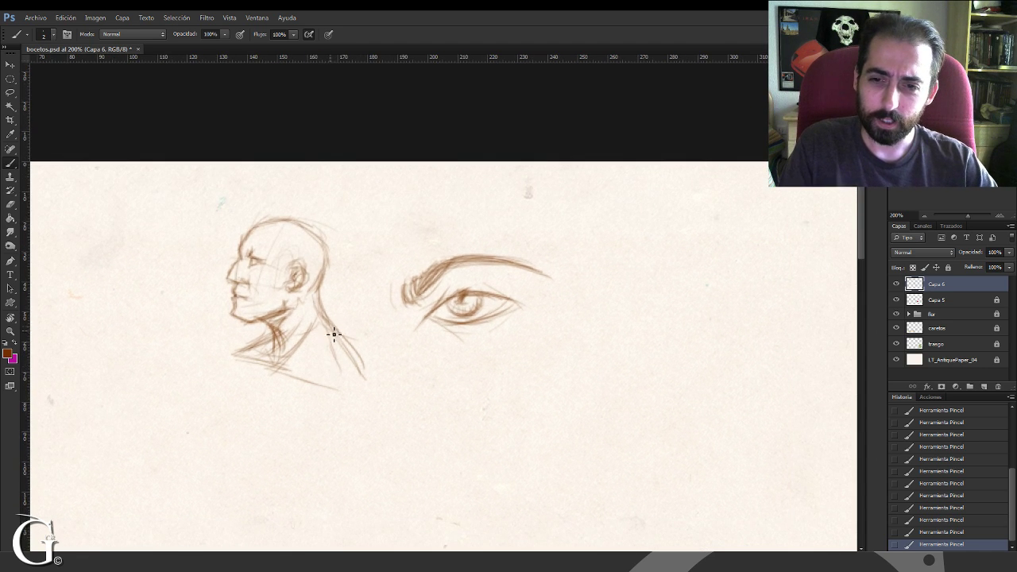
drag(325, 312, 364, 384)
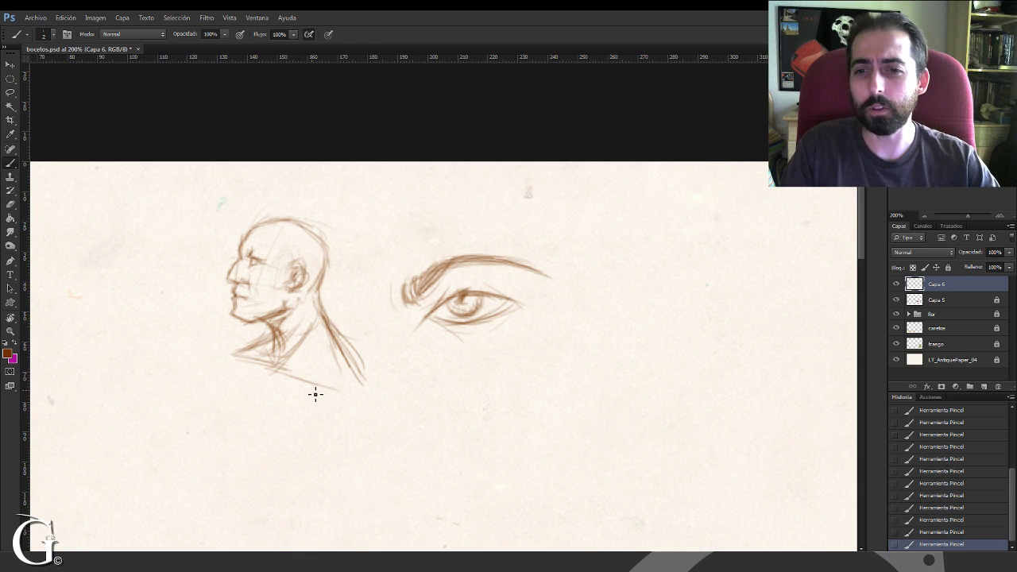
Step: Erase the long lower shoulder line of the profile head and redraw a shorter curved base for the neck
mouse_move(335, 328)
mouse_down()
mouse_move(368, 365)
mouse_move(366, 380)
mouse_move(310, 372)
mouse_up()
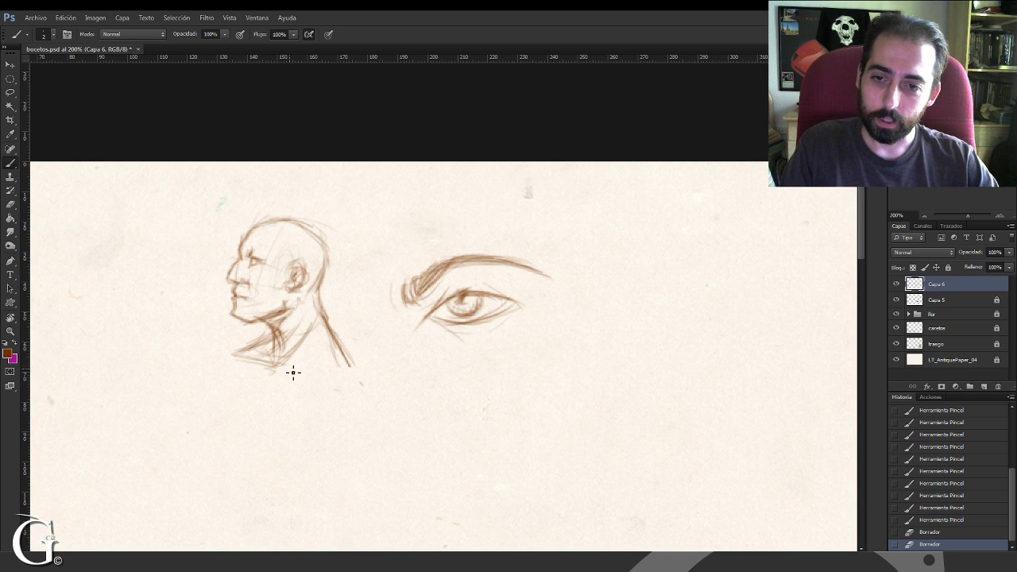
drag(282, 369, 338, 373)
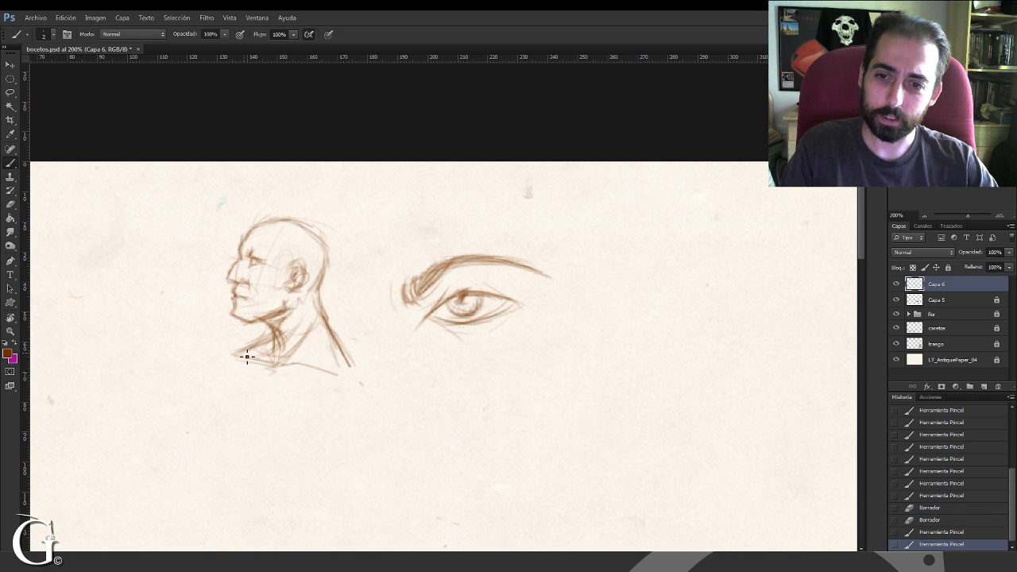
drag(248, 357, 274, 371)
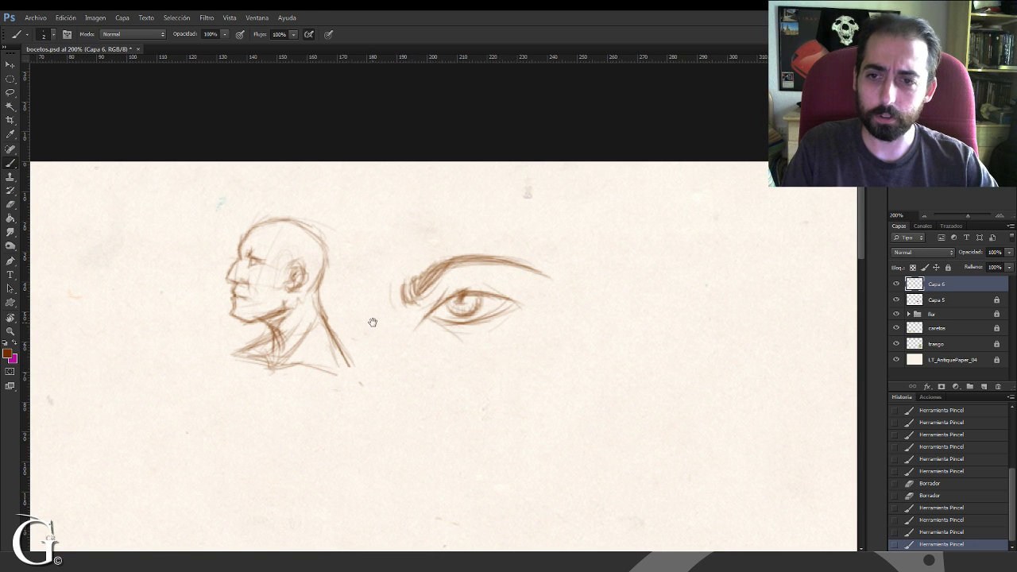
Step: Refine the profile head's brow, eye and ear area with short brush strokes
drag(373, 323, 435, 339)
drag(311, 266, 315, 262)
drag(315, 262, 317, 259)
drag(316, 260, 351, 286)
drag(353, 284, 356, 289)
drag(357, 287, 360, 290)
Step: Darken the inner end of the eyebrow and add a lower eyelid fold beneath the eye sketch
drag(448, 342, 295, 337)
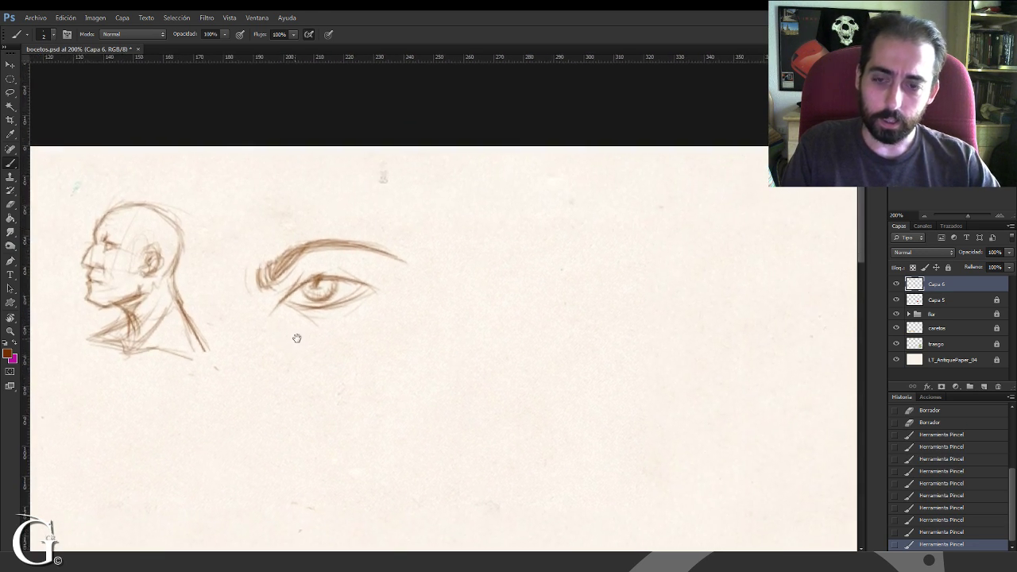
mouse_move(275, 287)
mouse_down()
mouse_move(291, 259)
mouse_move(304, 265)
mouse_up()
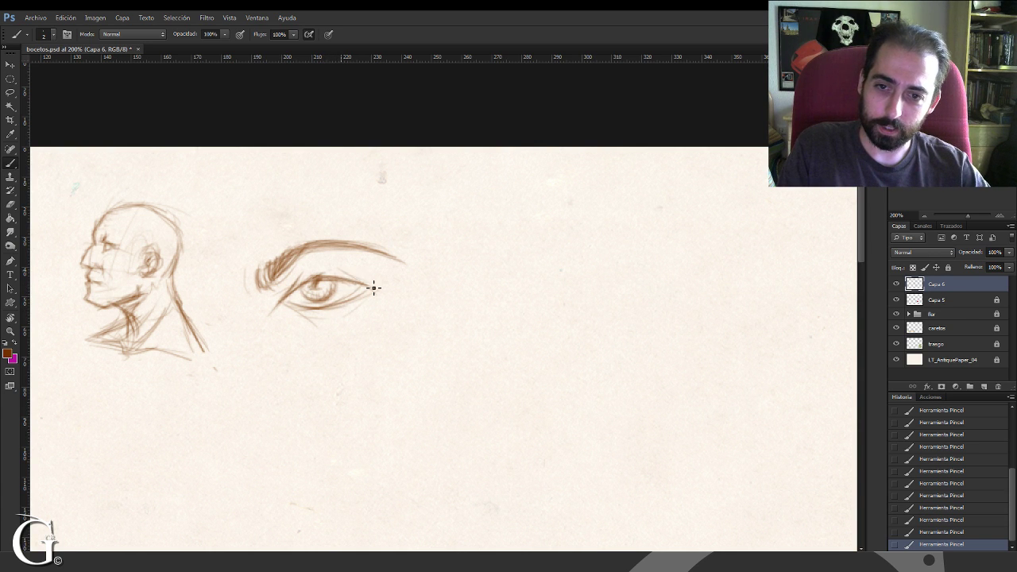
drag(268, 312, 284, 306)
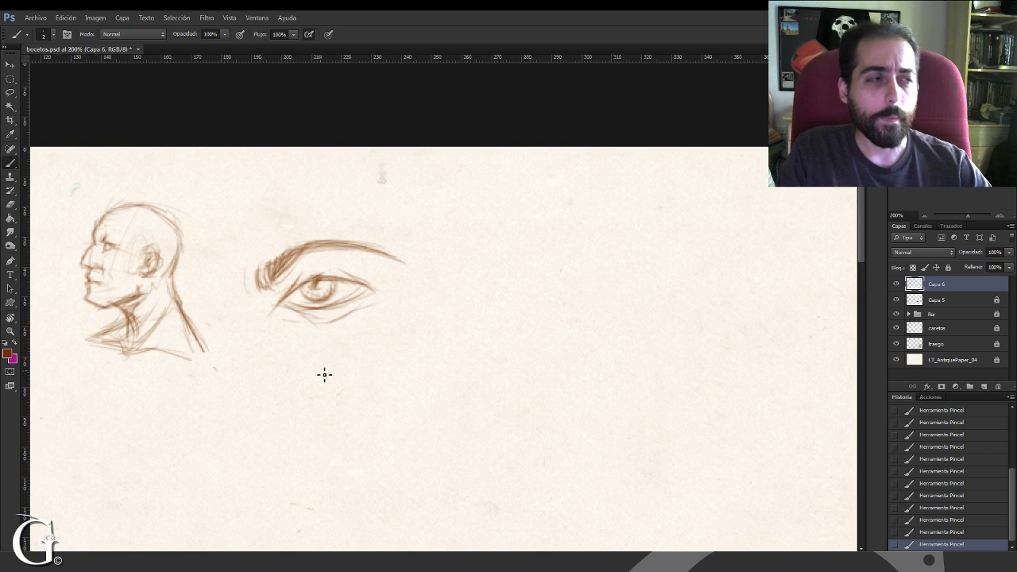
Step: Sketch a small turned head to the right of the eye, with a rounded skull, guide lines, darkened brow line and neck
mouse_move(320, 391)
mouse_down()
mouse_move(313, 313)
mouse_move(313, 325)
mouse_move(359, 345)
mouse_move(405, 322)
mouse_move(358, 341)
mouse_move(278, 347)
mouse_up()
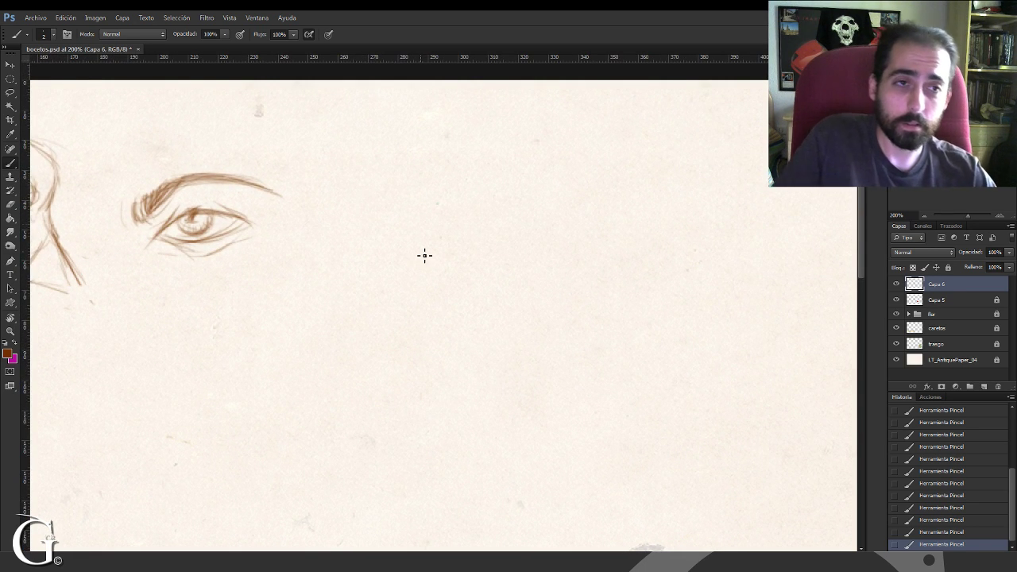
drag(404, 180, 407, 213)
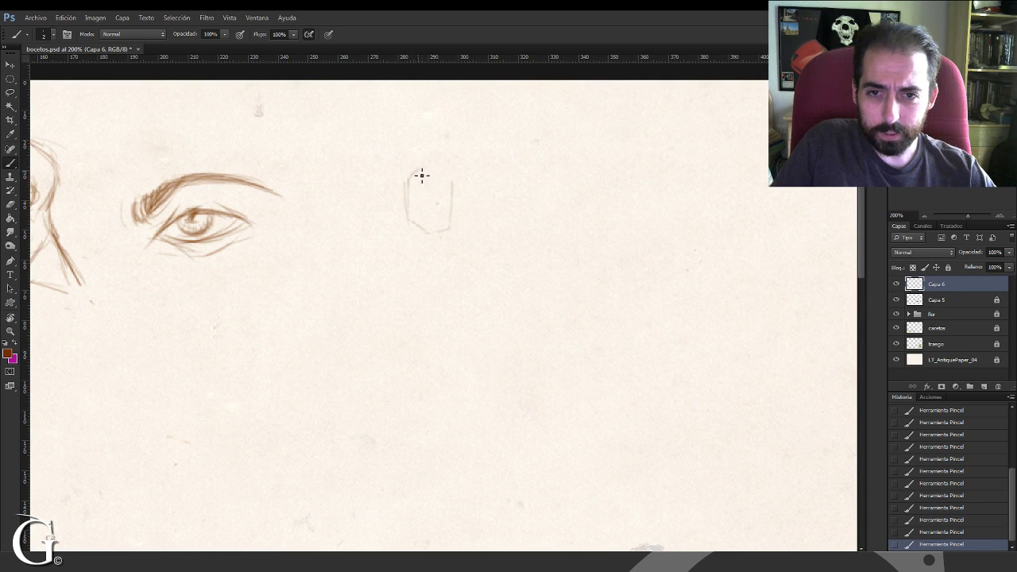
drag(439, 173, 437, 206)
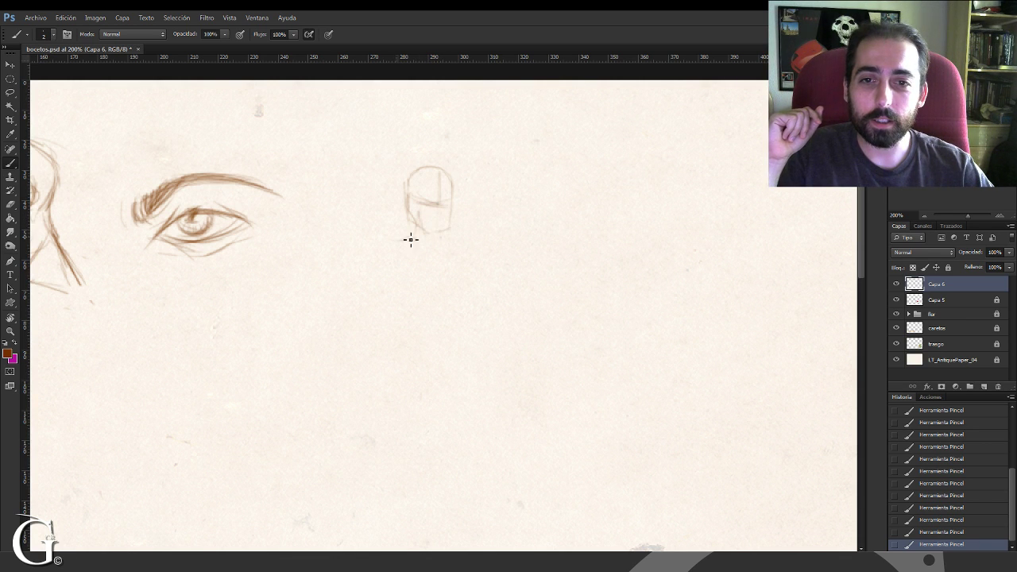
mouse_move(411, 239)
mouse_down()
mouse_move(432, 270)
mouse_move(415, 228)
mouse_move(442, 276)
mouse_move(441, 242)
mouse_move(439, 267)
mouse_move(409, 235)
mouse_move(414, 256)
mouse_move(415, 242)
mouse_move(396, 261)
mouse_move(433, 269)
mouse_move(466, 255)
mouse_up()
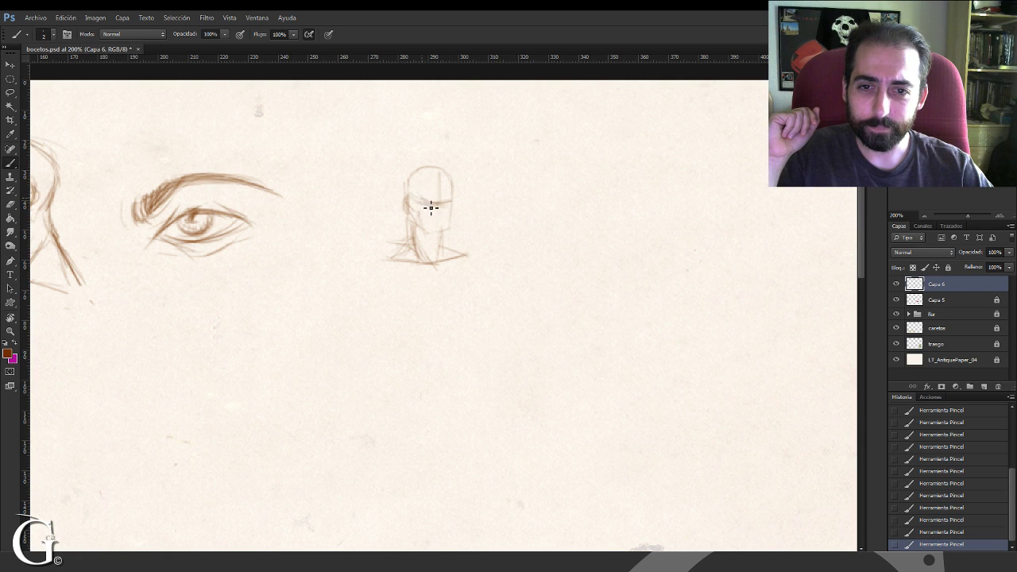
drag(423, 201, 447, 204)
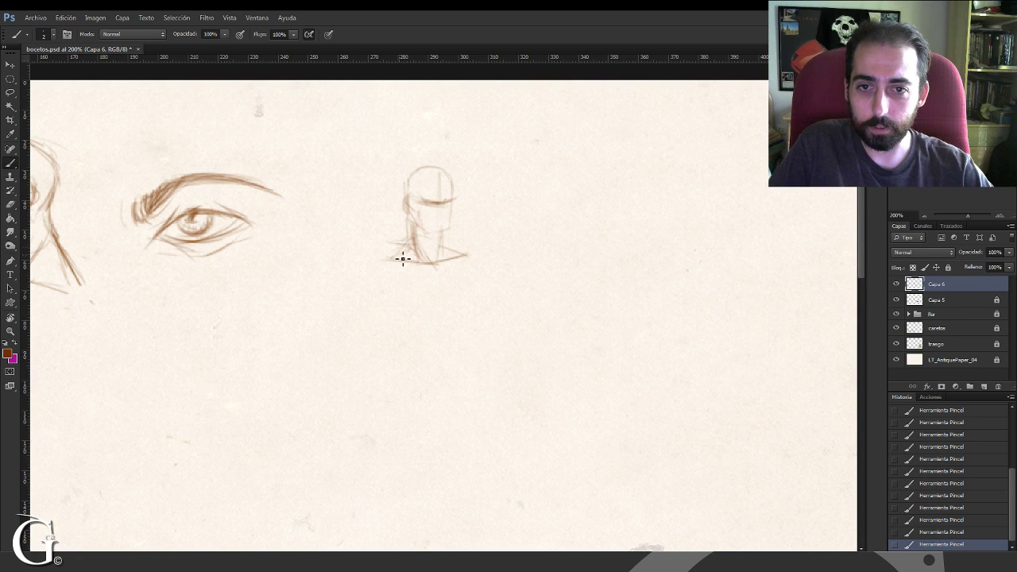
Step: Rough in the shoulders and chest below the small head with light curved strokes
mouse_move(391, 281)
mouse_down()
mouse_move(397, 312)
mouse_move(421, 309)
mouse_up()
mouse_move(389, 303)
mouse_down()
mouse_move(443, 315)
mouse_move(467, 302)
mouse_move(478, 273)
mouse_move(444, 316)
mouse_up()
drag(392, 278, 381, 279)
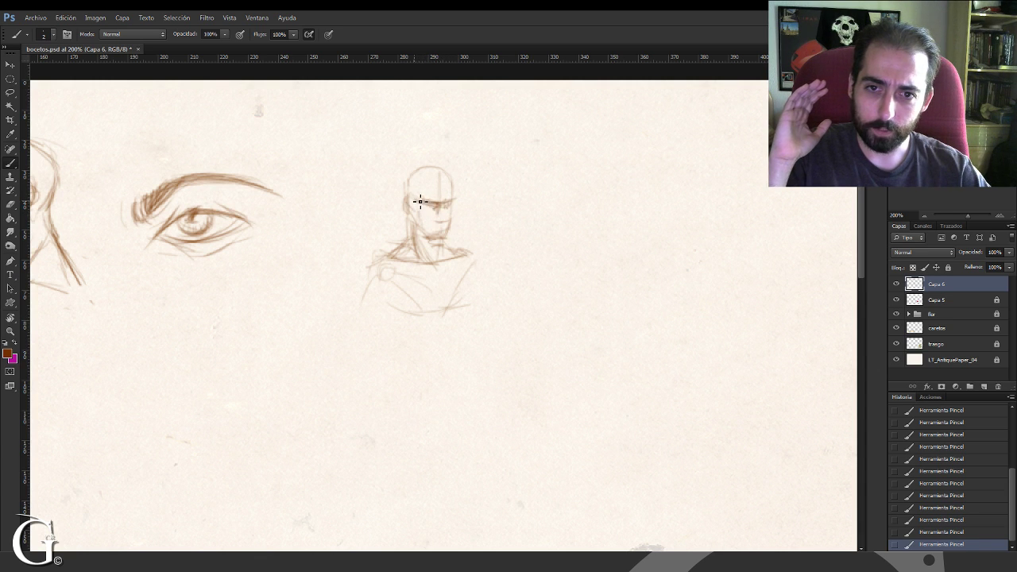
Step: Darken the small head's brow and eye line, reinforce the neck and define the facial features
drag(425, 204, 452, 205)
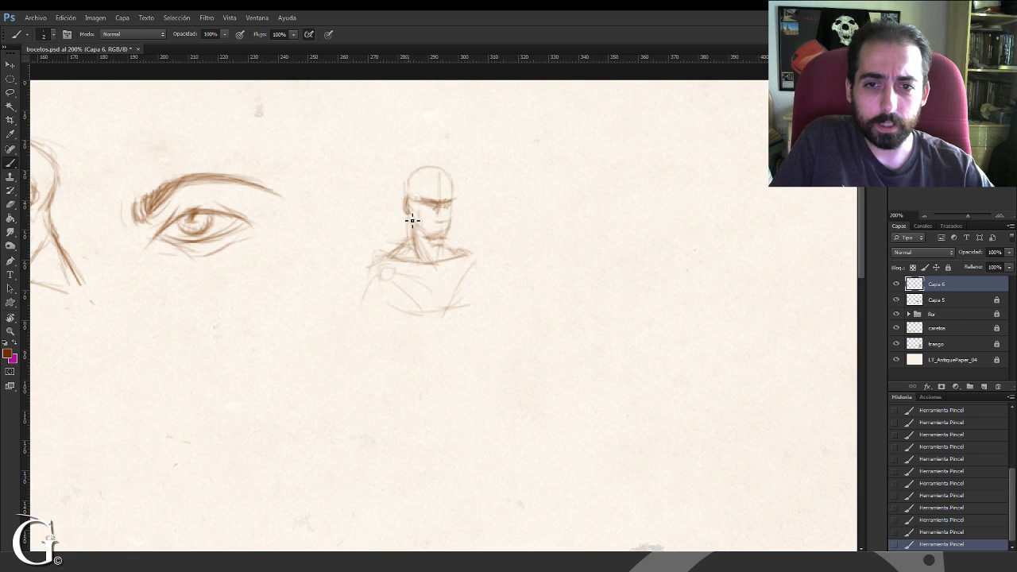
drag(413, 216, 399, 264)
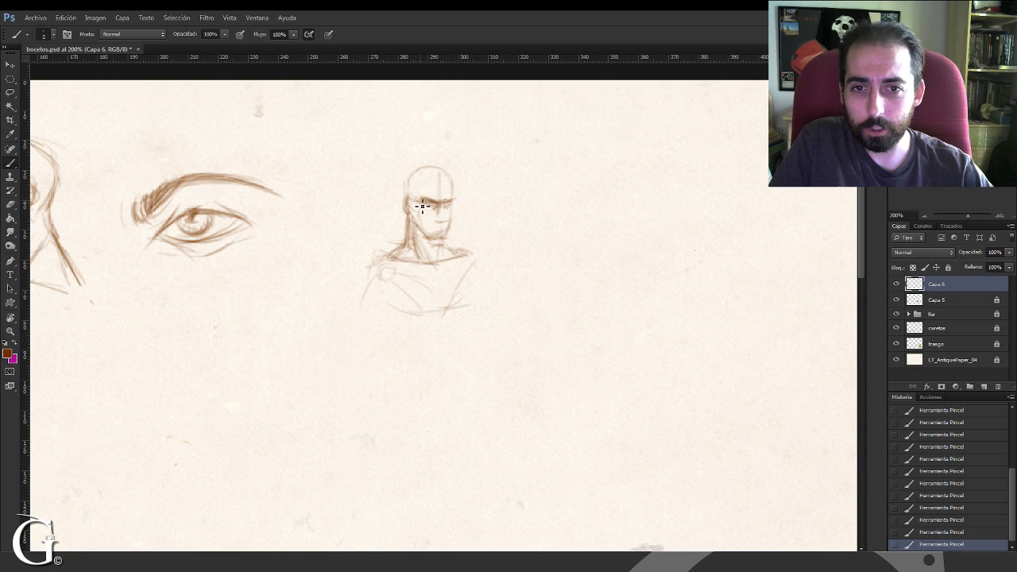
drag(446, 202, 458, 197)
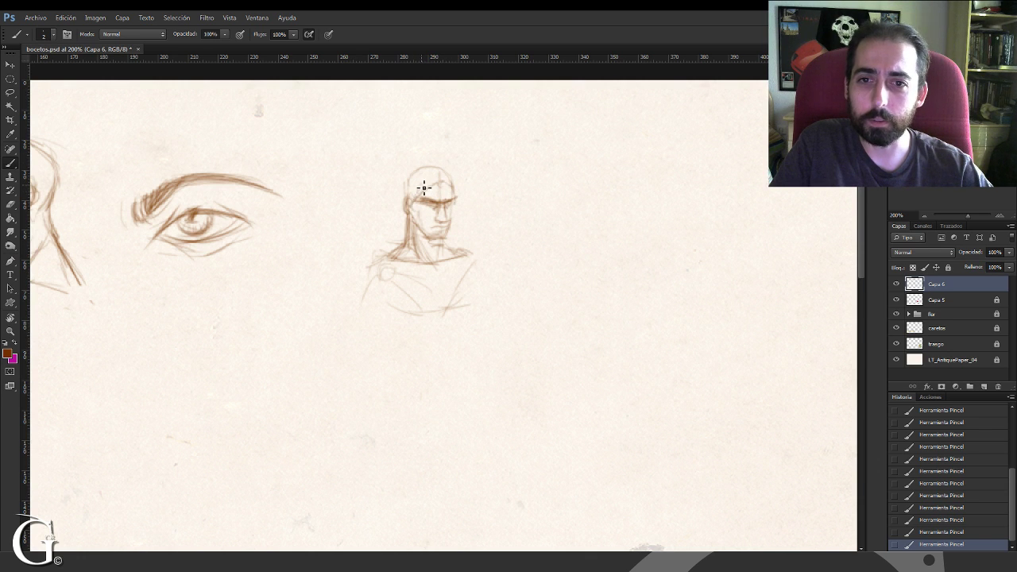
Step: Draw short tousled hair over the small bust's skull, filling in the fringe, nape and side of the head
mouse_move(405, 205)
mouse_down()
mouse_move(406, 178)
mouse_move(435, 169)
mouse_move(428, 165)
mouse_move(463, 185)
mouse_move(454, 208)
mouse_move(414, 207)
mouse_move(433, 185)
mouse_move(459, 206)
mouse_up()
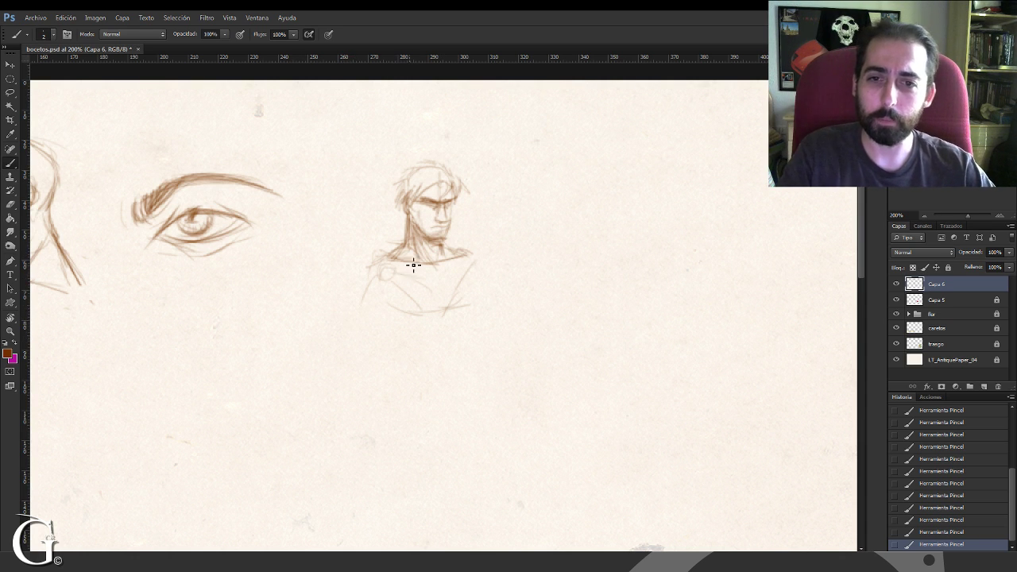
drag(344, 305, 445, 266)
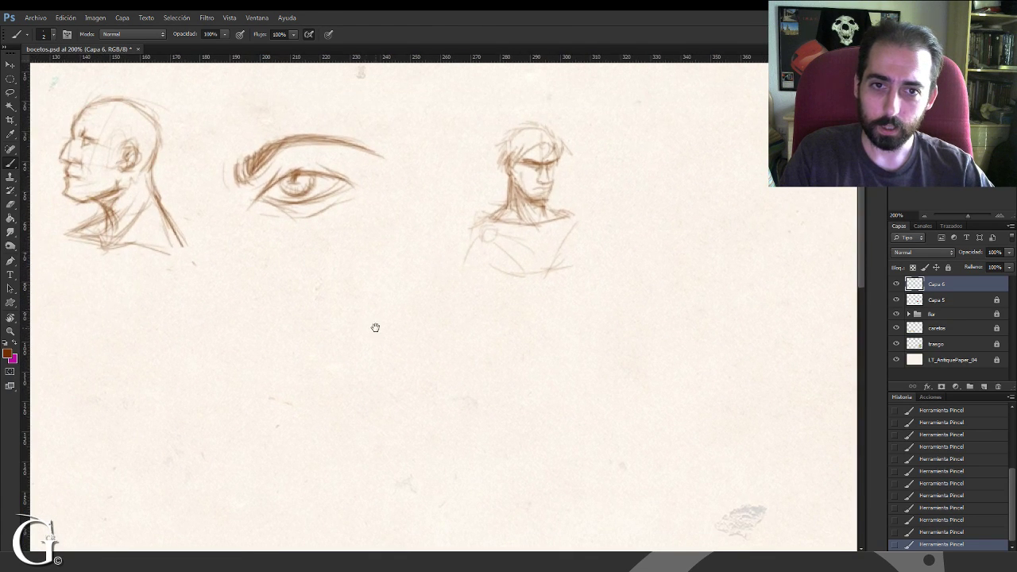
drag(374, 327, 308, 373)
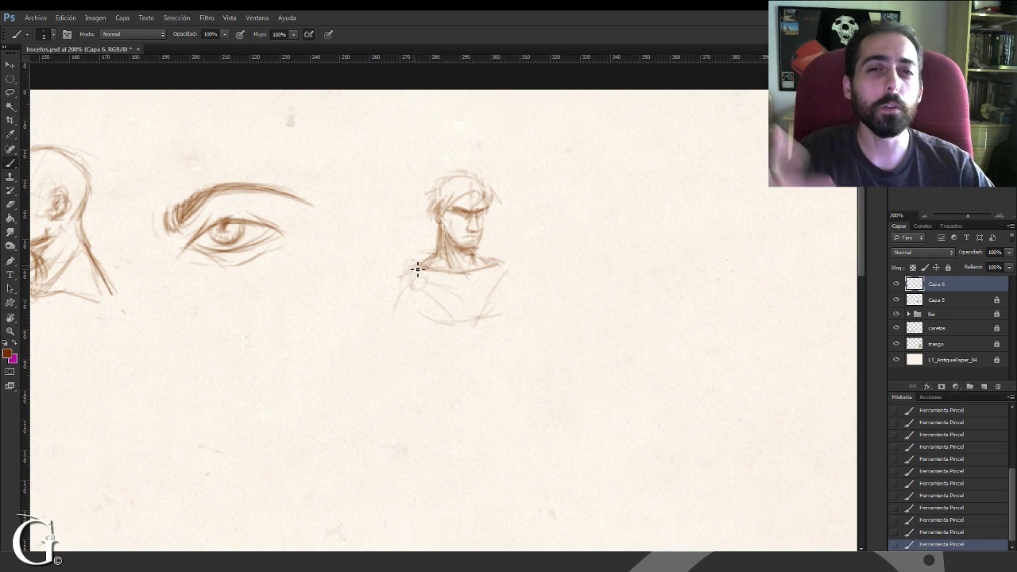
scroll(453, 253, up, 3)
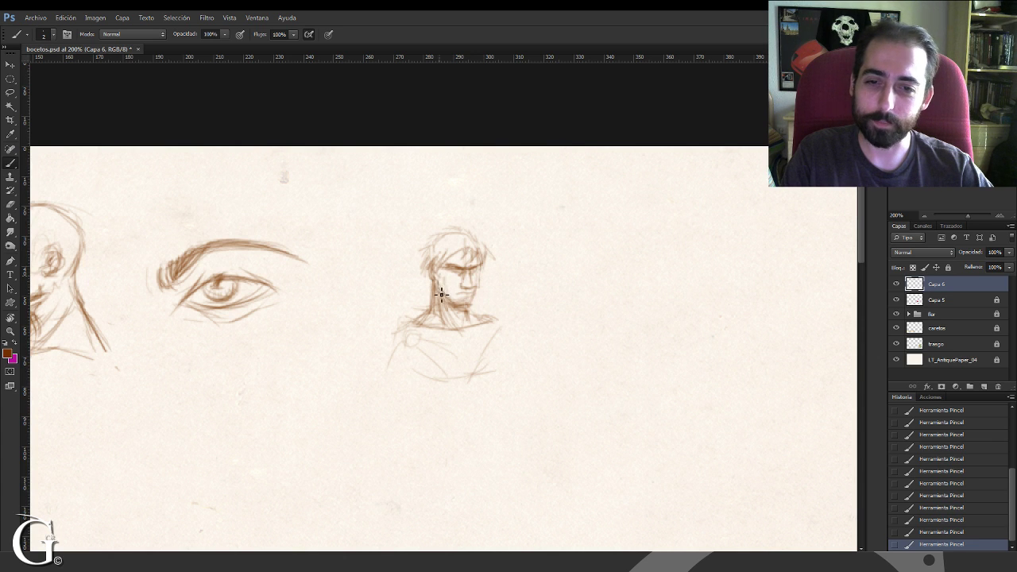
drag(431, 297, 430, 280)
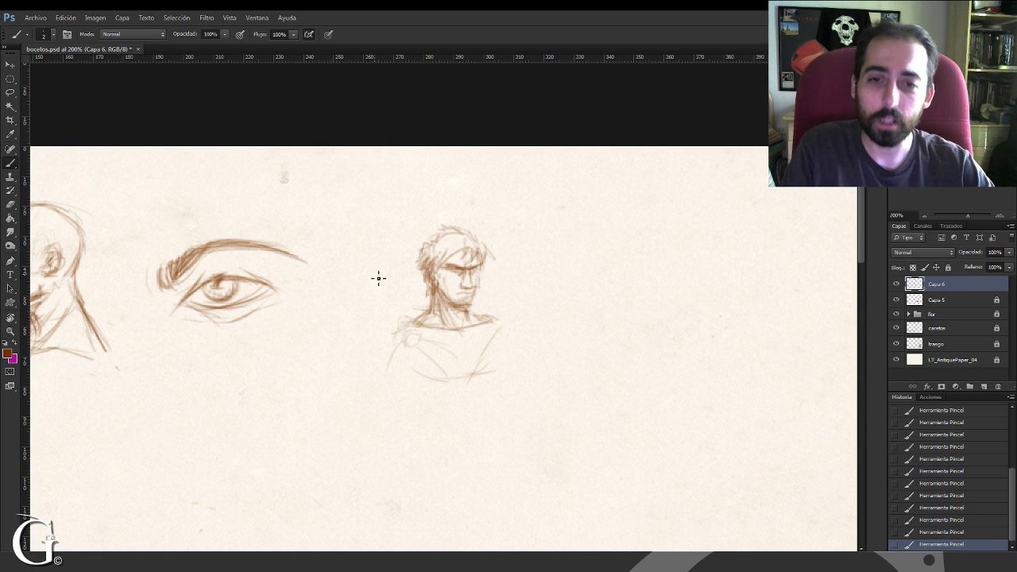
mouse_move(434, 249)
mouse_down()
mouse_move(431, 236)
mouse_move(487, 246)
mouse_up()
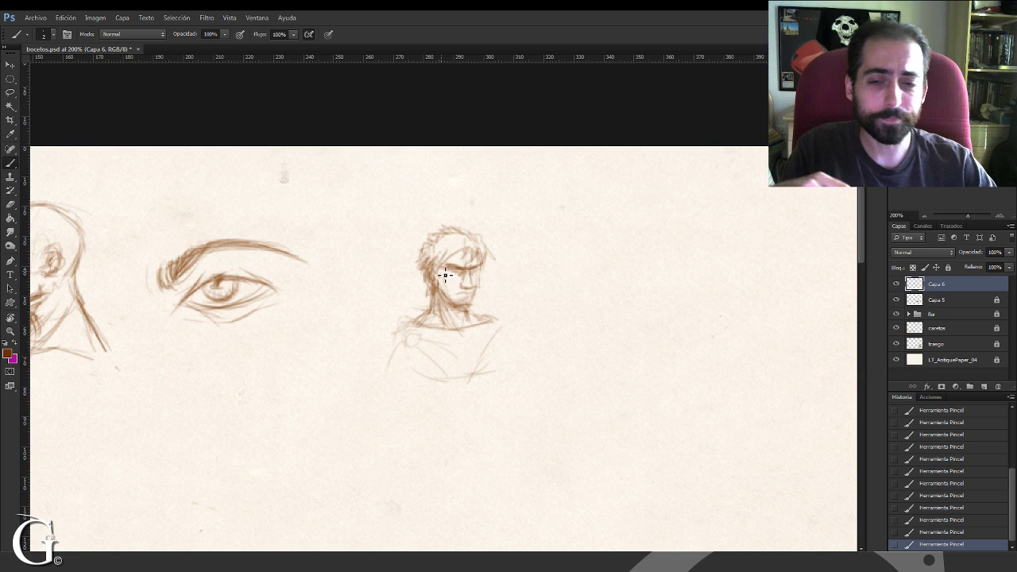
Step: Add short strokes around the inner corner and lower lid of the eye sketch
key(space)
mouse_move(279, 406)
mouse_down()
mouse_move(363, 279)
mouse_move(373, 372)
mouse_up()
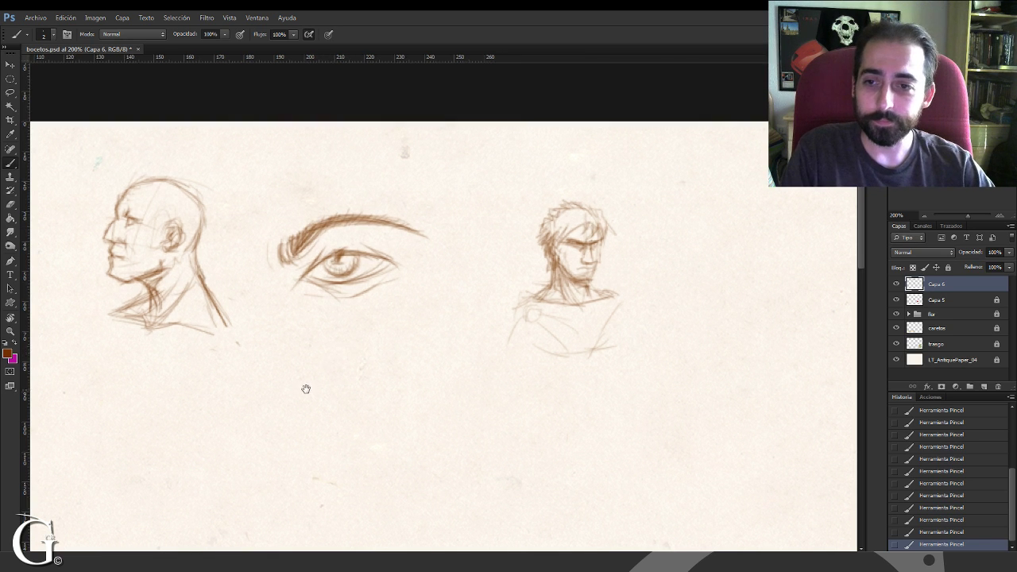
drag(304, 388, 313, 332)
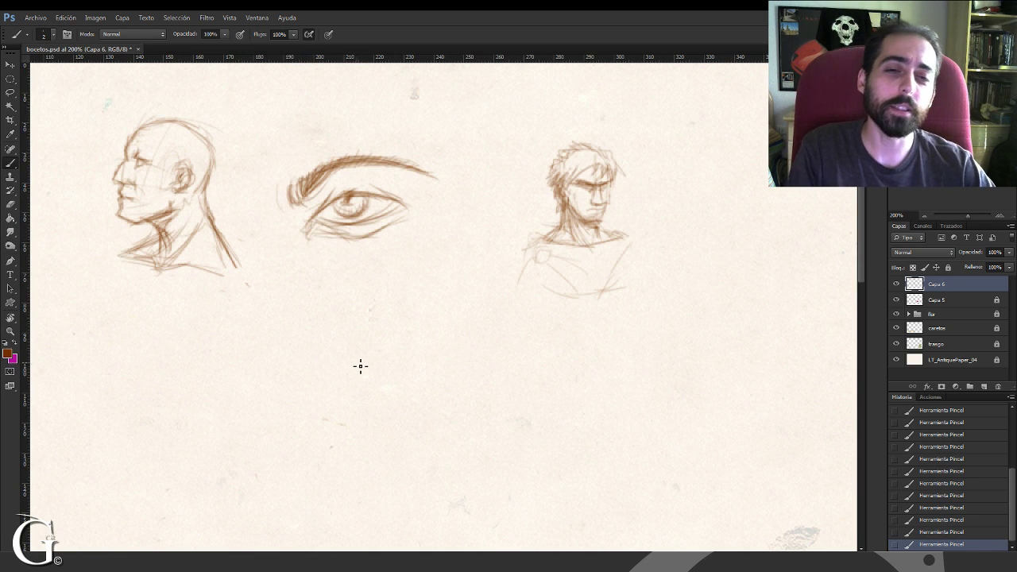
Step: Sketch a large front-facing head outline to the right of the bust, with a vertical centre line and a horizontal eye line
drag(411, 288, 273, 345)
mouse_move(334, 347)
mouse_down()
mouse_move(271, 351)
mouse_move(255, 365)
mouse_up()
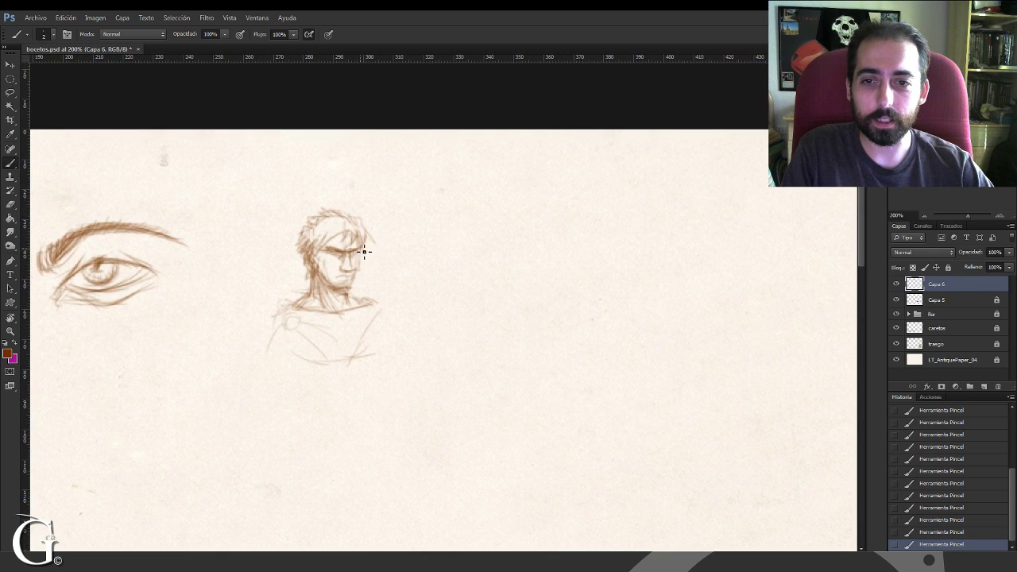
drag(408, 304, 320, 320)
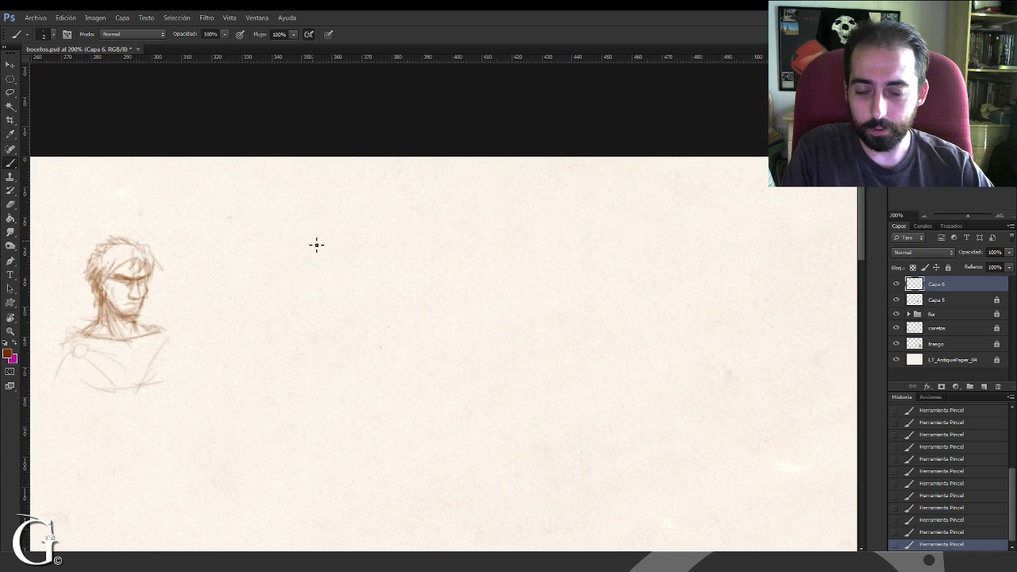
mouse_move(304, 230)
mouse_down()
mouse_move(316, 338)
mouse_move(390, 331)
mouse_up()
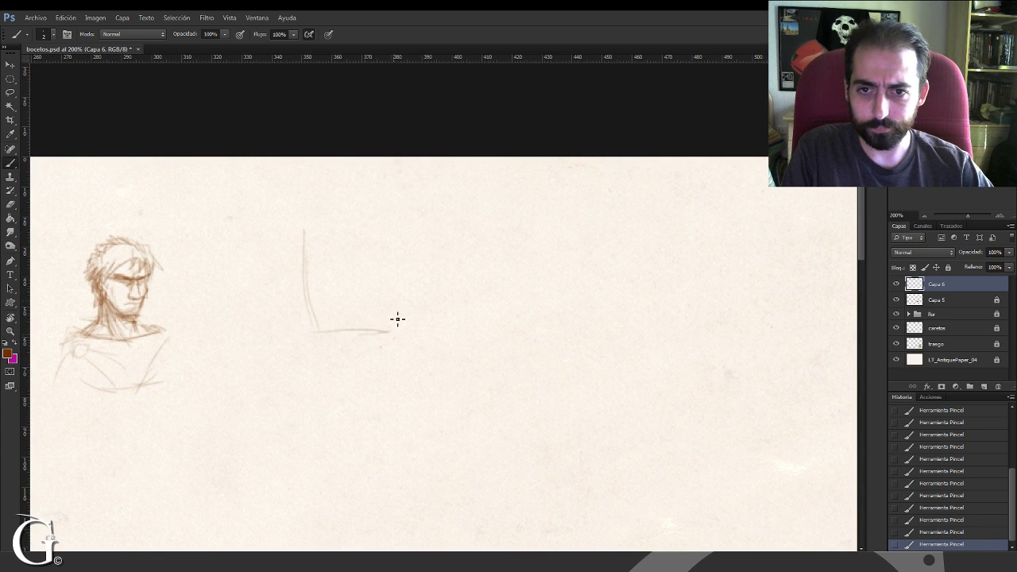
drag(414, 236, 397, 325)
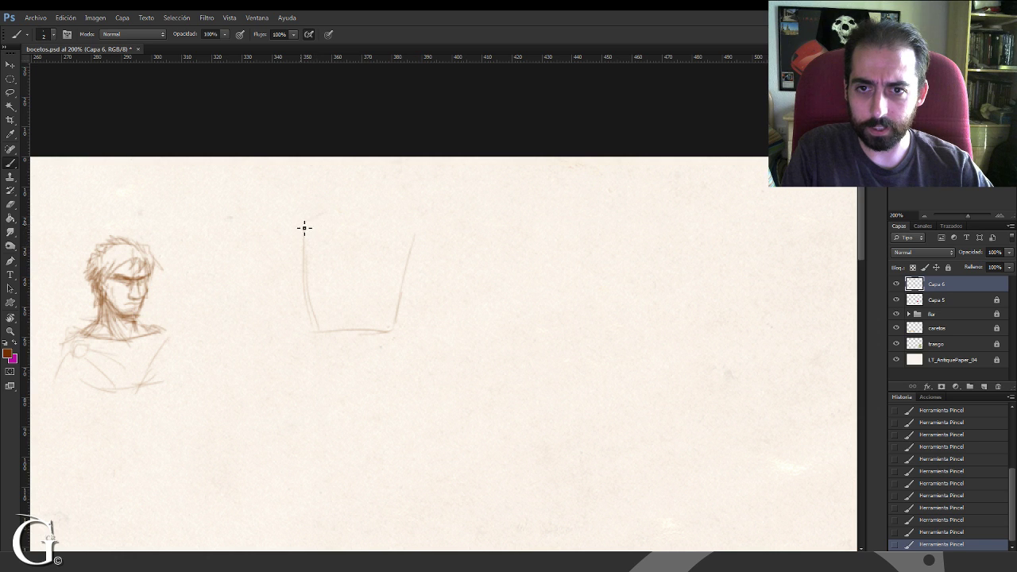
drag(356, 205, 352, 328)
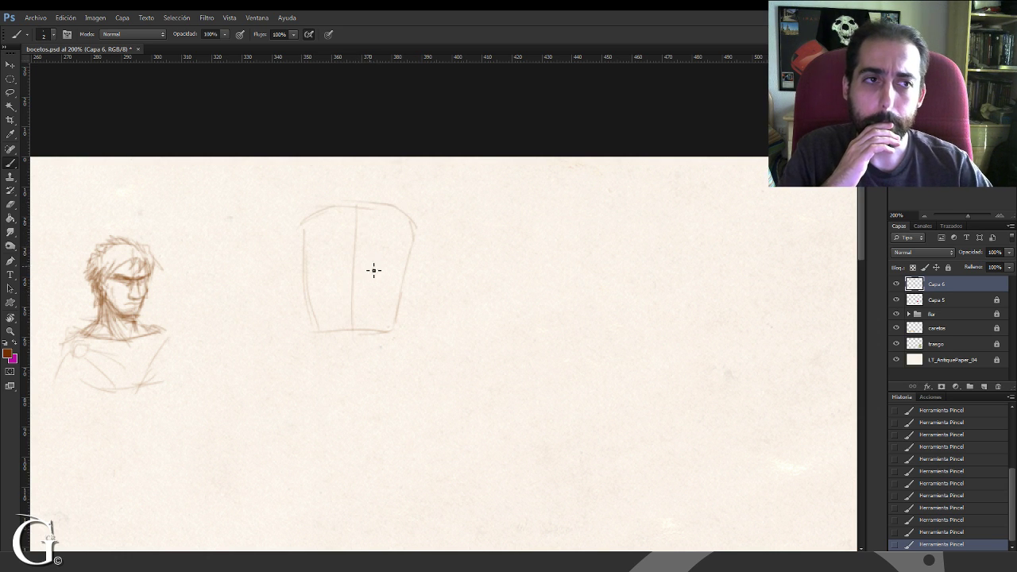
drag(312, 257, 398, 256)
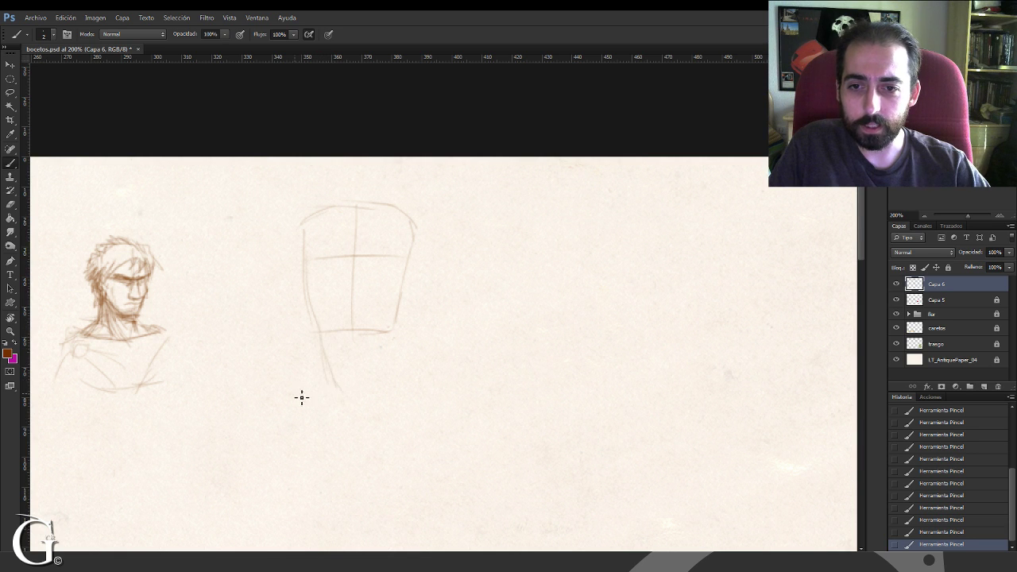
Step: Draw a thick neck and sloping shoulders with a base line under the large head outline
mouse_move(301, 391)
mouse_down()
mouse_move(385, 390)
mouse_move(389, 333)
mouse_up()
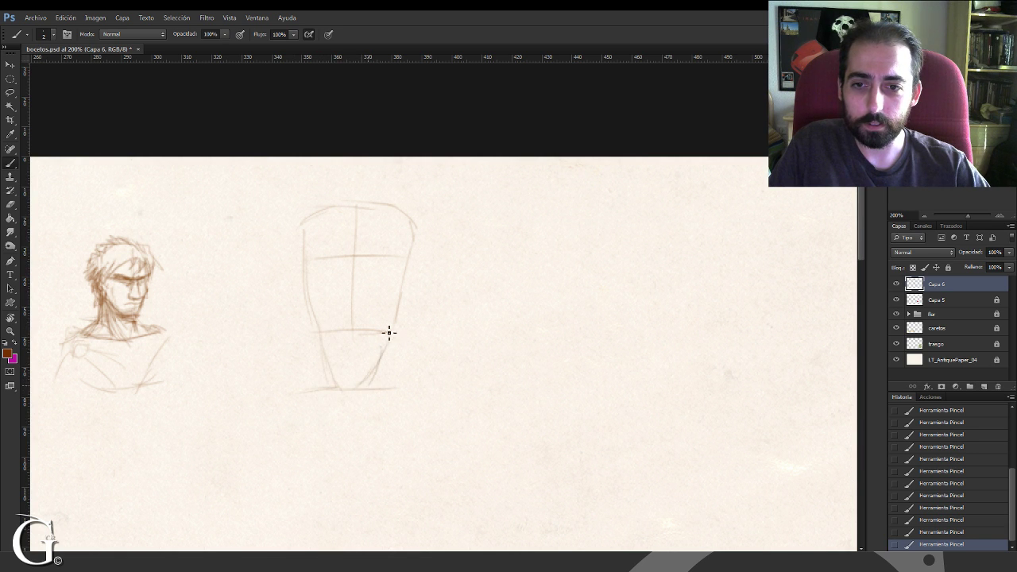
drag(316, 312, 334, 388)
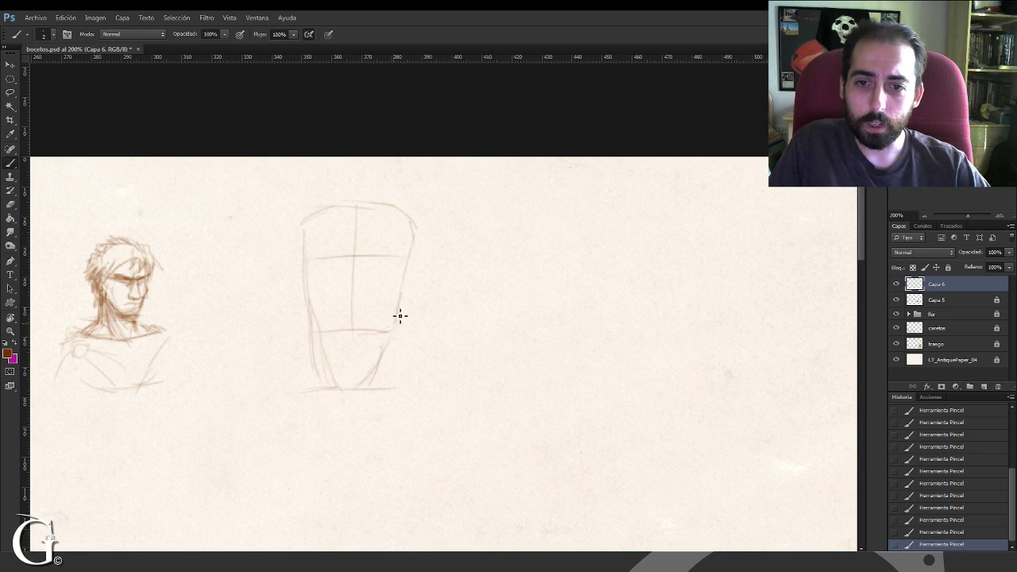
drag(395, 329, 387, 366)
mouse_move(274, 392)
mouse_down()
mouse_move(312, 350)
mouse_move(384, 392)
mouse_move(448, 400)
mouse_move(402, 359)
mouse_up()
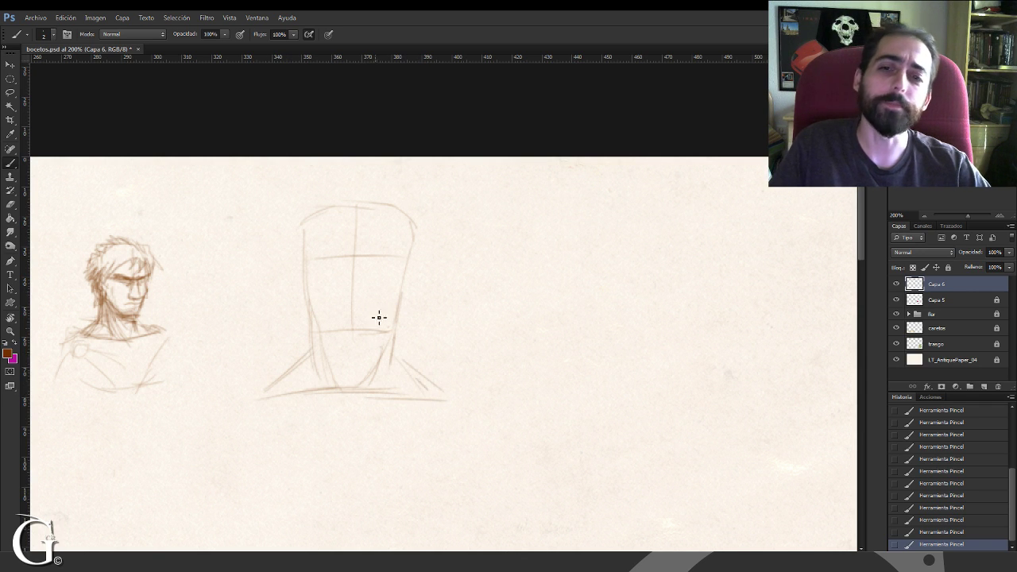
Step: Draw an ear, brows, eyes, nose and mouth on the large front-facing head, and define its cheeks and square jaw
mouse_move(298, 263)
mouse_down()
mouse_move(296, 286)
mouse_move(364, 293)
mouse_move(377, 317)
mouse_up()
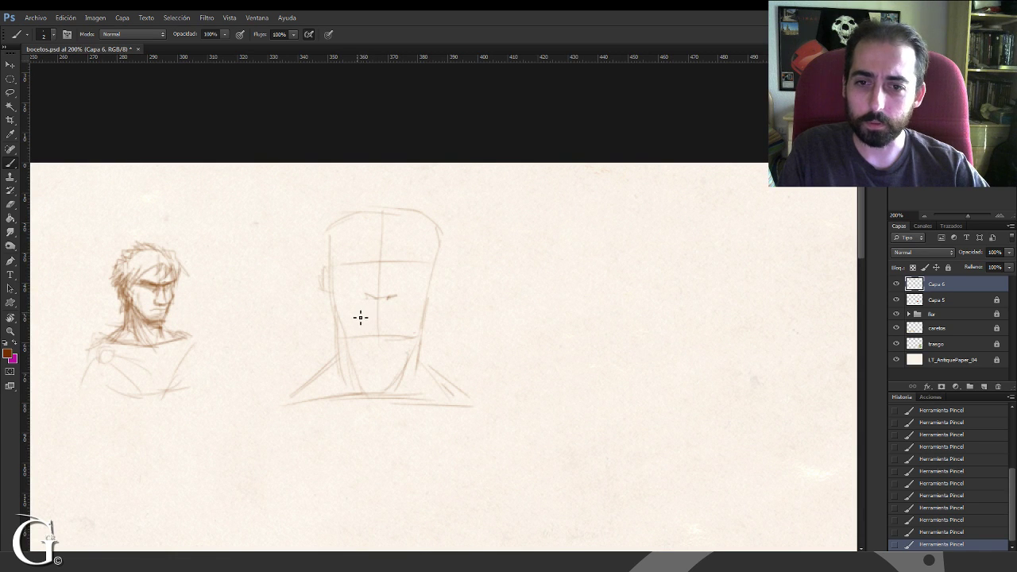
drag(359, 314, 393, 312)
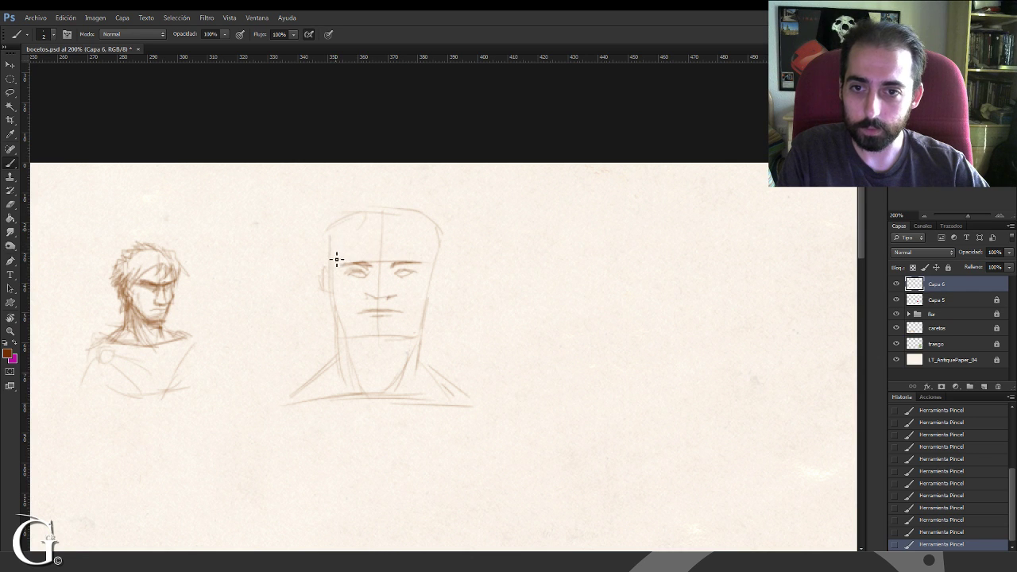
drag(334, 229, 333, 267)
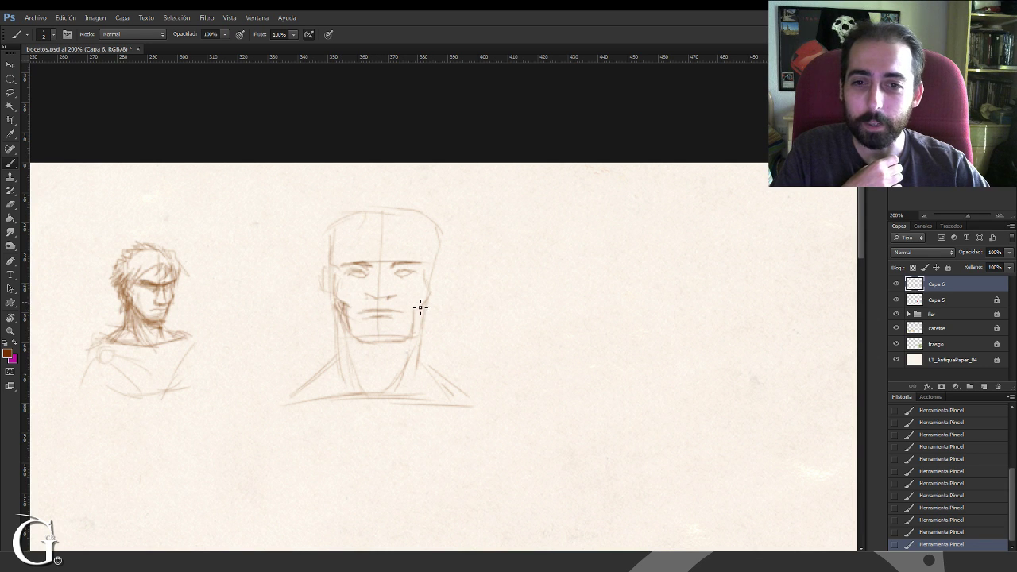
drag(423, 303, 419, 331)
Step: Sketch short hair on the large head with a jagged fringe, side locks and a raised outline above the skull
drag(356, 265, 363, 307)
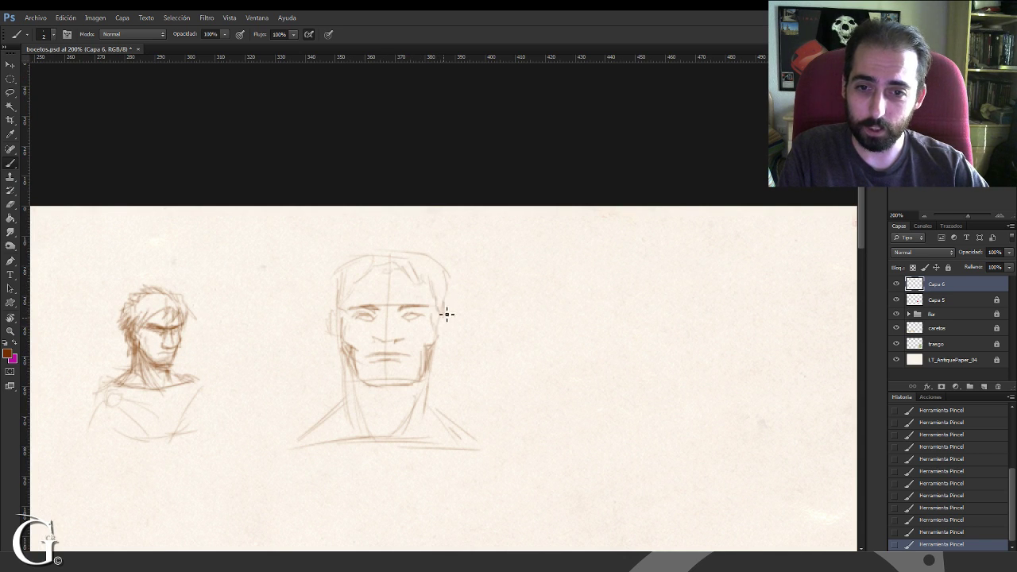
mouse_move(448, 315)
mouse_down()
mouse_move(447, 295)
mouse_move(418, 252)
mouse_up()
mouse_move(351, 262)
mouse_down()
mouse_move(339, 313)
mouse_move(336, 286)
mouse_move(349, 296)
mouse_move(403, 276)
mouse_up()
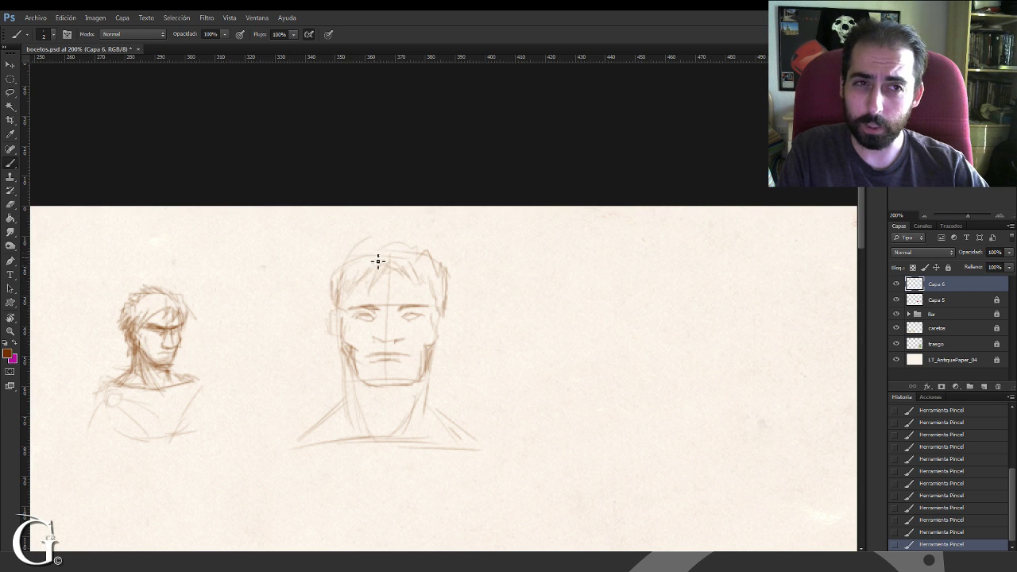
mouse_move(332, 288)
mouse_down()
mouse_move(352, 257)
mouse_move(386, 243)
mouse_move(430, 251)
mouse_up()
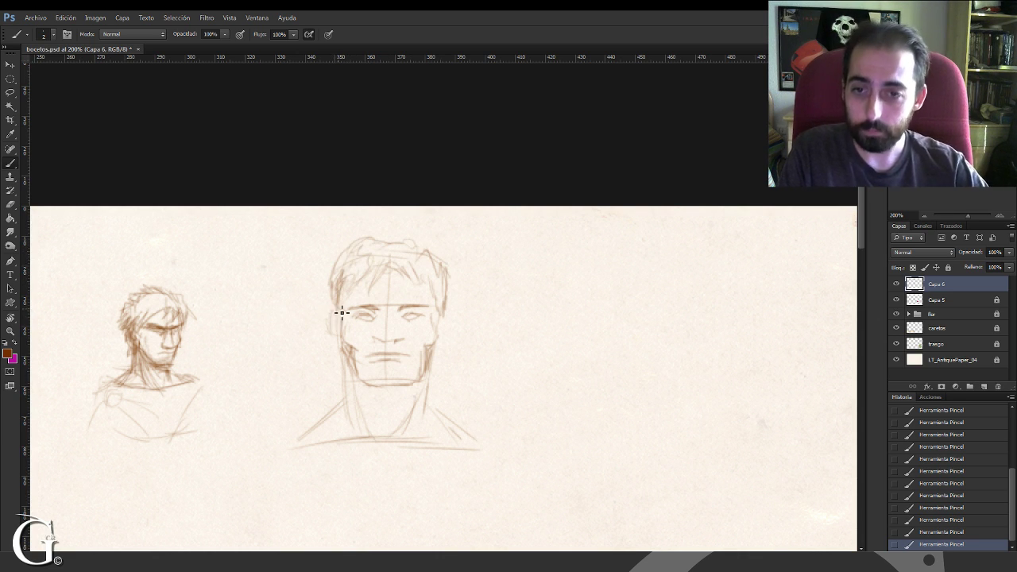
Step: Hatch the shadow under the large head's chin, darken the jaw corners, and strengthen the fringe and side hair
drag(373, 400, 334, 337)
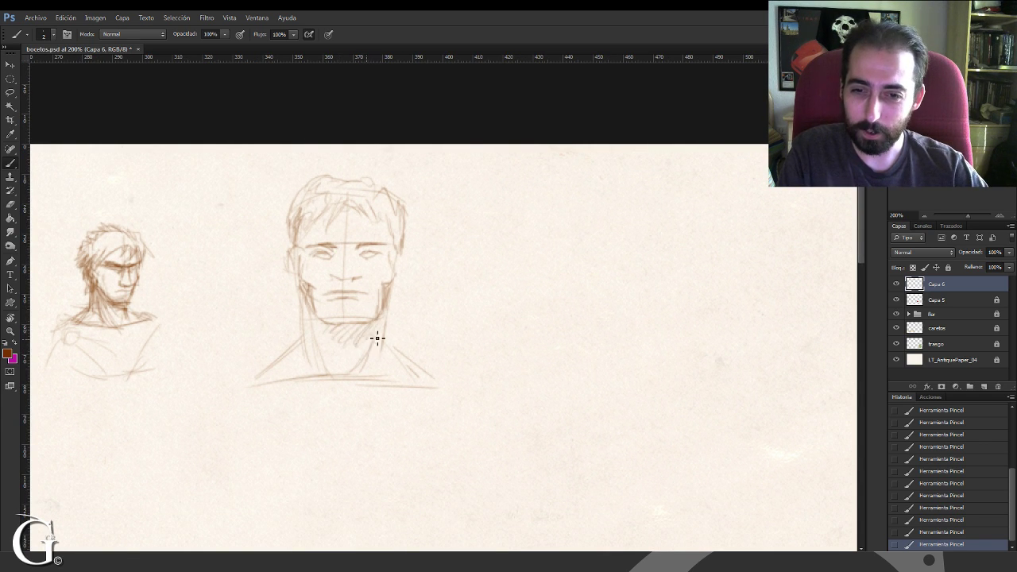
mouse_move(361, 335)
mouse_down()
mouse_move(335, 331)
mouse_move(310, 307)
mouse_move(321, 329)
mouse_move(306, 288)
mouse_up()
drag(384, 302, 397, 277)
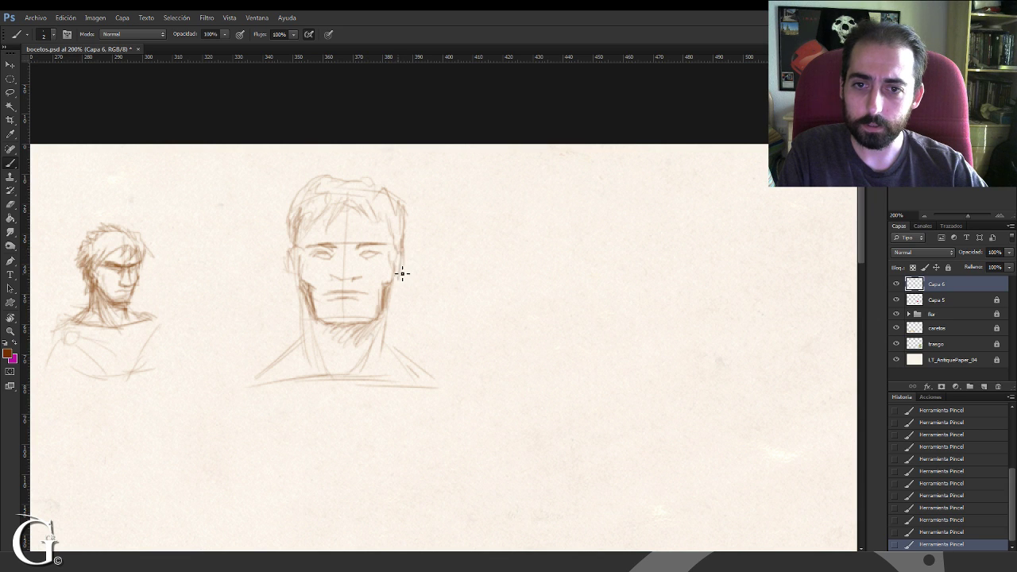
drag(398, 271, 386, 215)
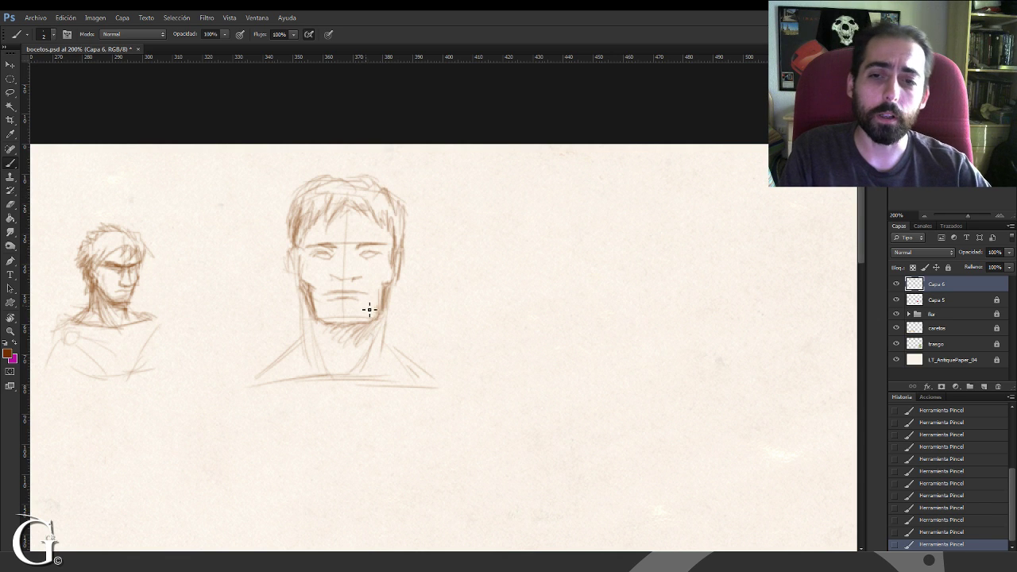
Step: Reinforce both sides of the large bust's neck and extend the sloping shoulder lines outward
drag(313, 293, 312, 358)
drag(310, 315, 315, 361)
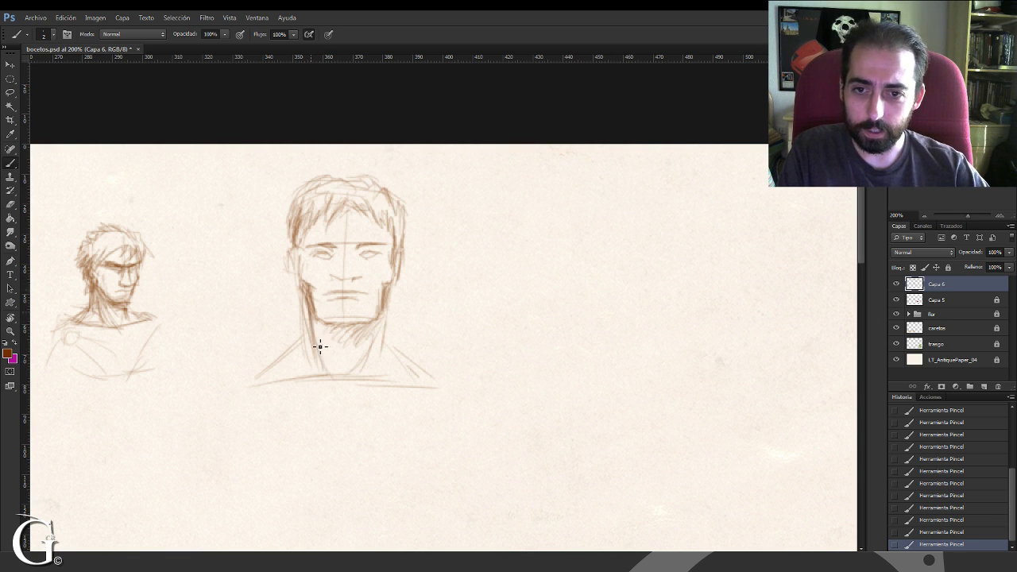
drag(387, 296, 384, 349)
mouse_move(308, 296)
mouse_down()
mouse_move(306, 352)
mouse_move(270, 359)
mouse_move(241, 379)
mouse_move(308, 339)
mouse_up()
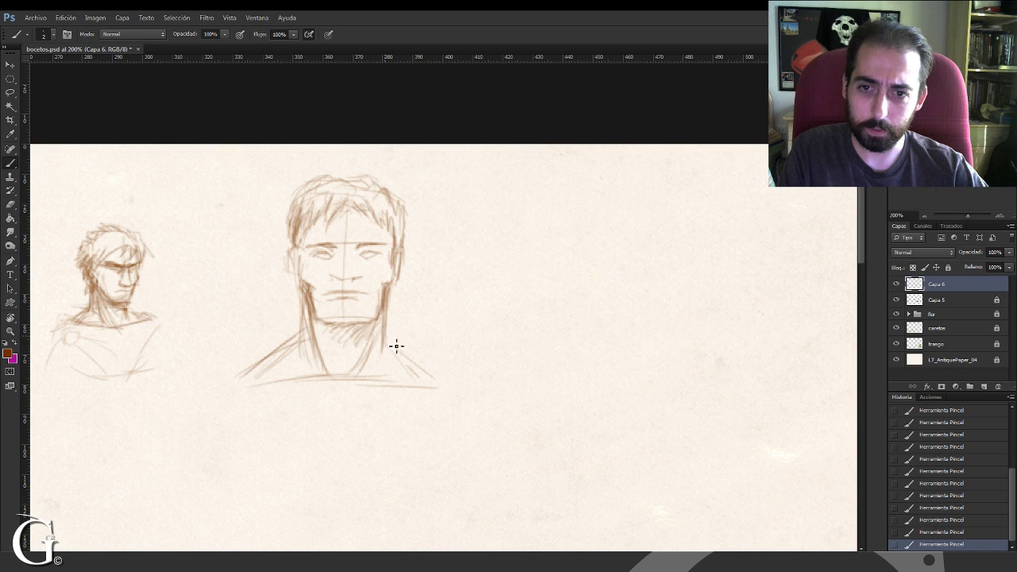
mouse_move(396, 346)
mouse_down()
mouse_move(437, 381)
mouse_move(459, 387)
mouse_up()
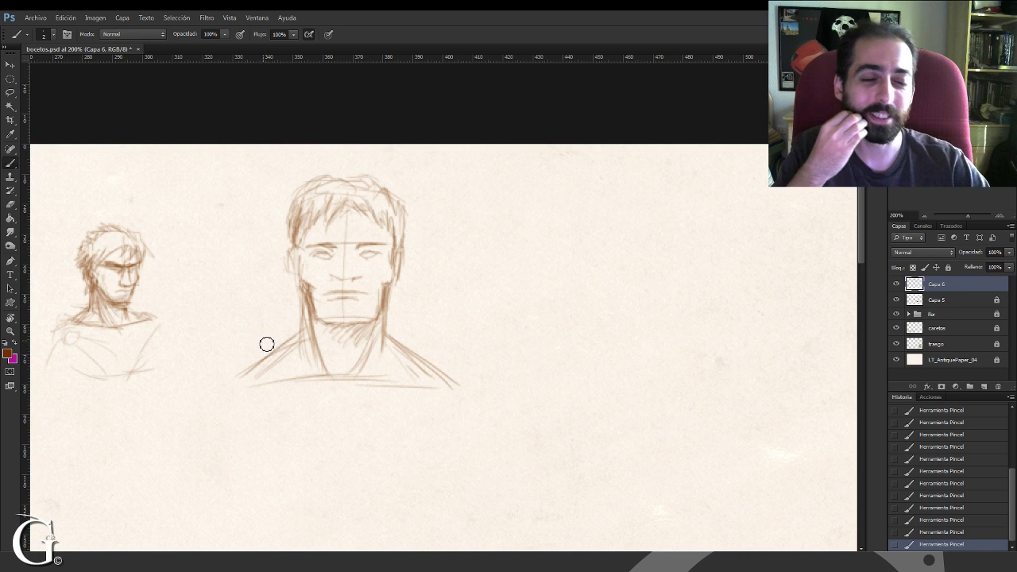
Step: Erase the doubled construction lines along both shoulders of the large bust
drag(267, 344, 230, 363)
drag(305, 349, 266, 382)
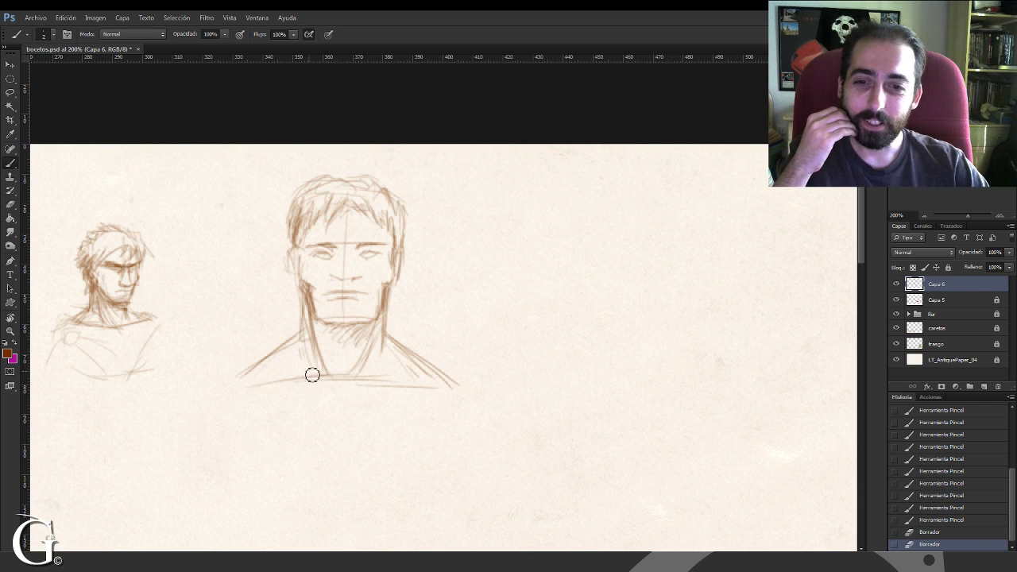
drag(409, 367, 447, 391)
drag(396, 350, 464, 399)
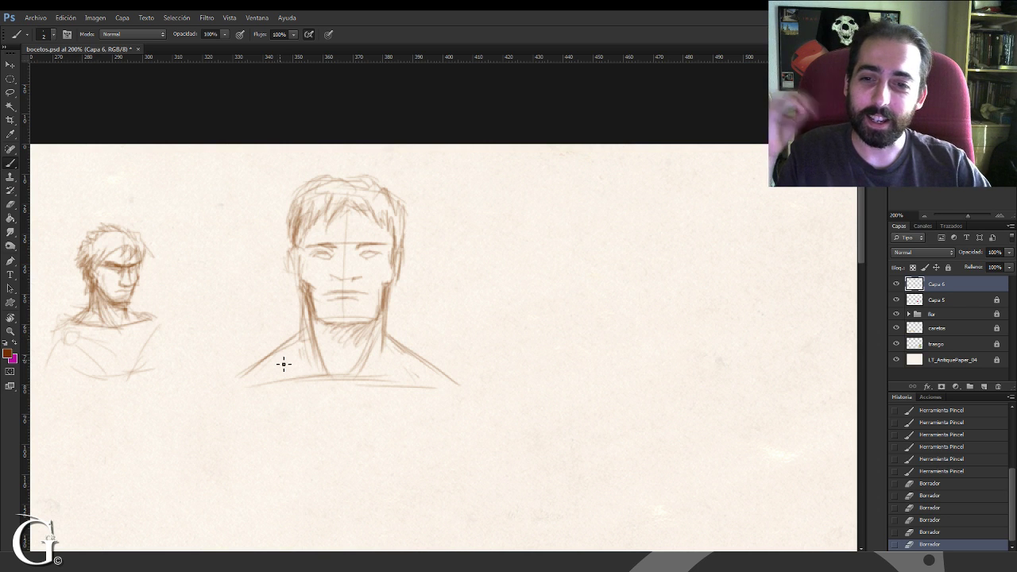
Step: Draw short lines across the shoulder ends and a firmer base line, and shade the neck down to a rounded throat notch
drag(250, 361, 267, 390)
mouse_move(256, 371)
mouse_down()
mouse_move(262, 388)
mouse_move(404, 391)
mouse_move(427, 366)
mouse_move(420, 386)
mouse_up()
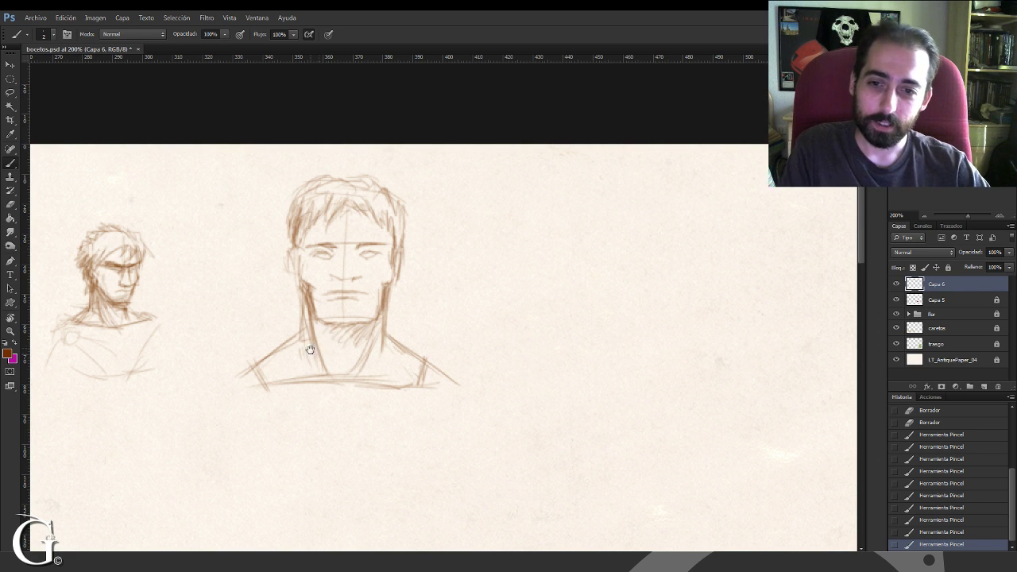
mouse_move(308, 350)
mouse_down()
mouse_move(379, 313)
mouse_move(366, 319)
mouse_up()
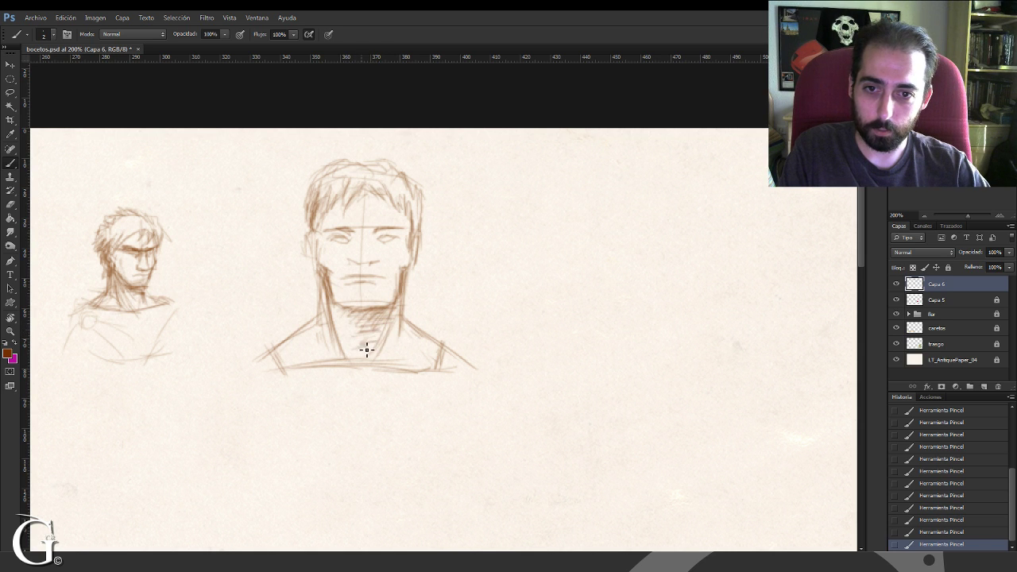
drag(402, 305, 374, 361)
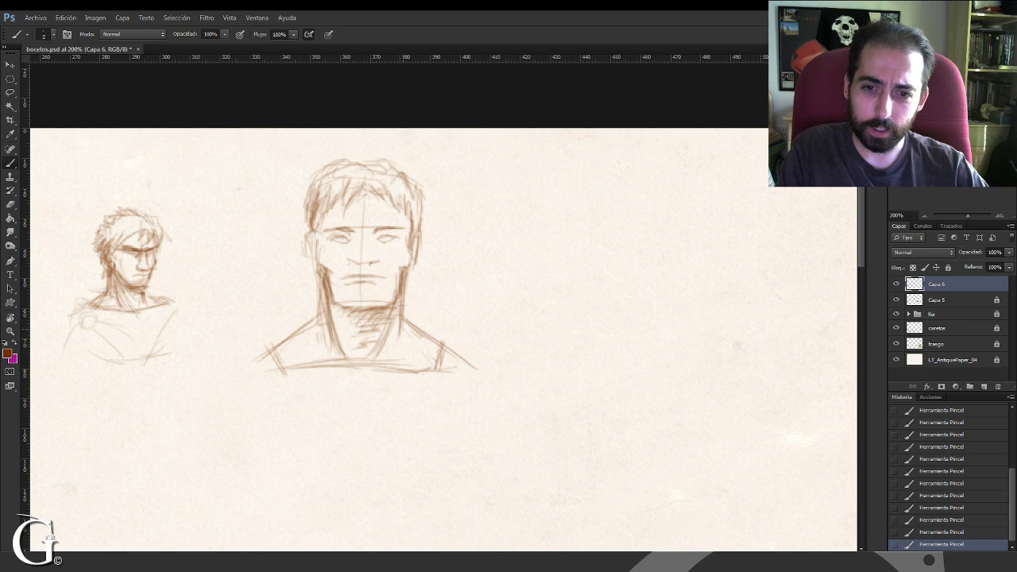
drag(396, 316, 377, 360)
mouse_move(296, 369)
mouse_down()
mouse_move(348, 363)
mouse_move(430, 377)
mouse_up()
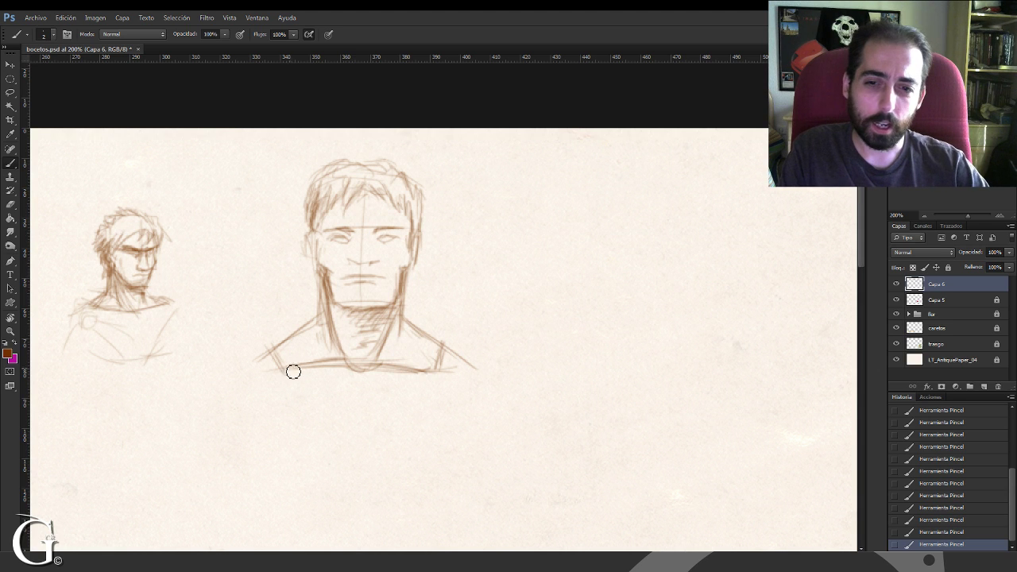
Step: Erase stray lines below the large bust's collarbone line and along the outer sides of its neck
drag(343, 371, 286, 373)
drag(294, 370, 282, 373)
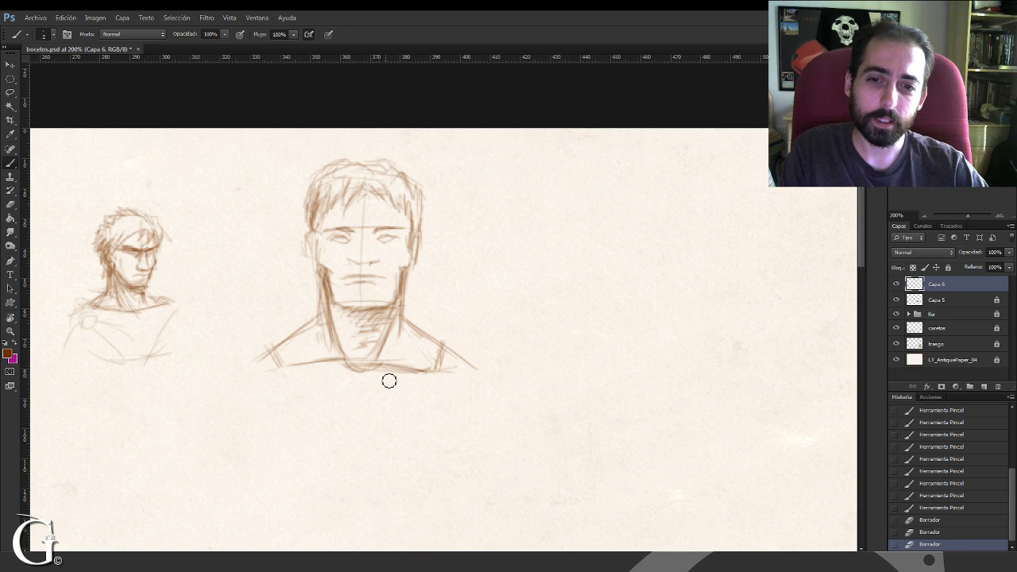
drag(382, 373, 443, 384)
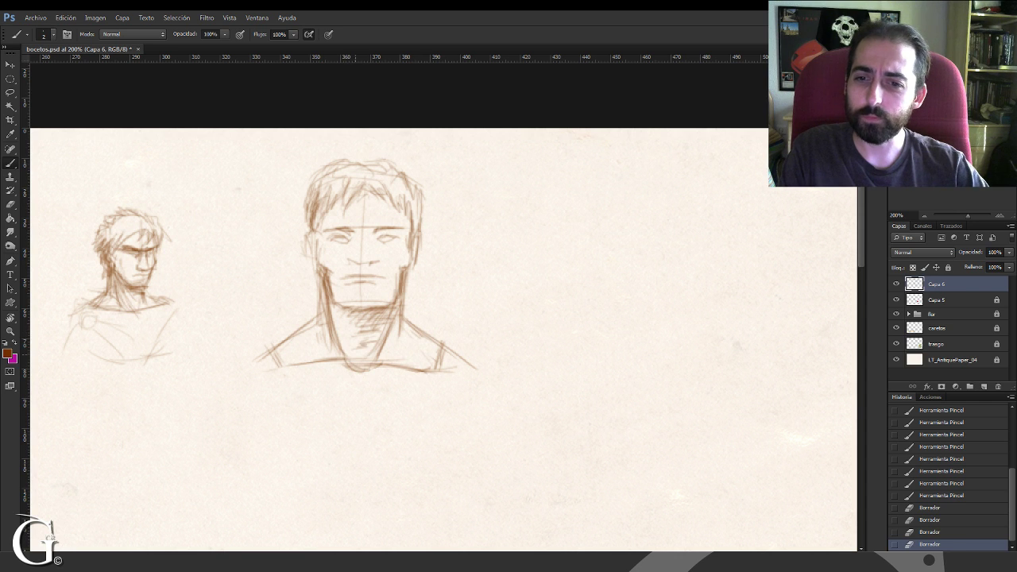
drag(353, 357, 359, 363)
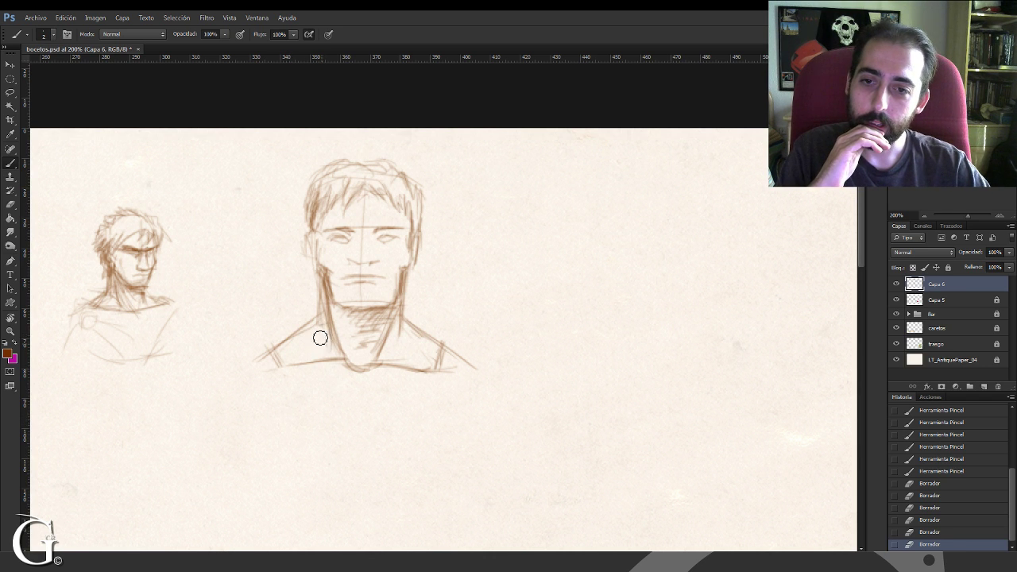
mouse_move(320, 341)
mouse_down()
mouse_move(318, 294)
mouse_move(313, 321)
mouse_up()
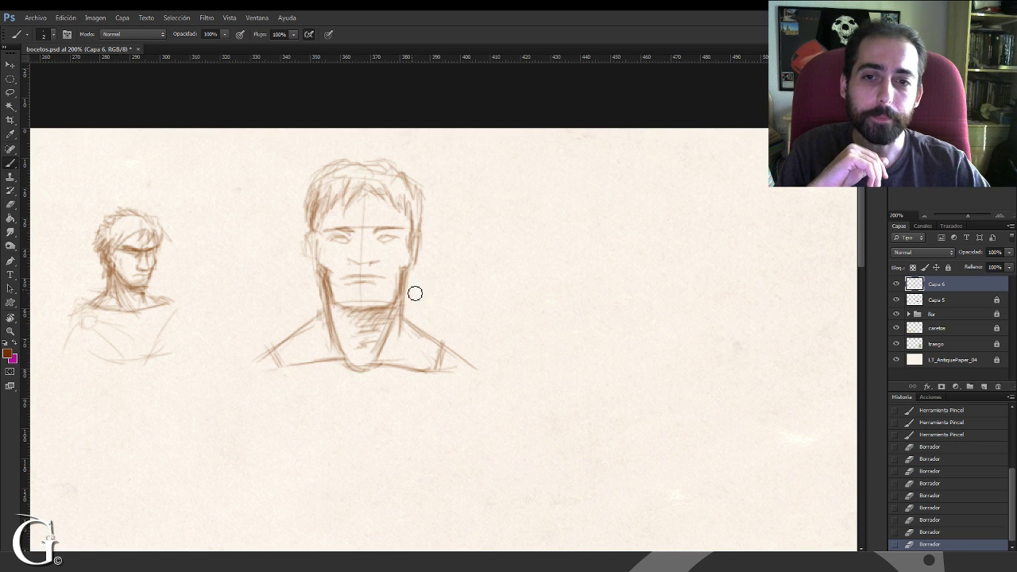
drag(412, 288, 392, 320)
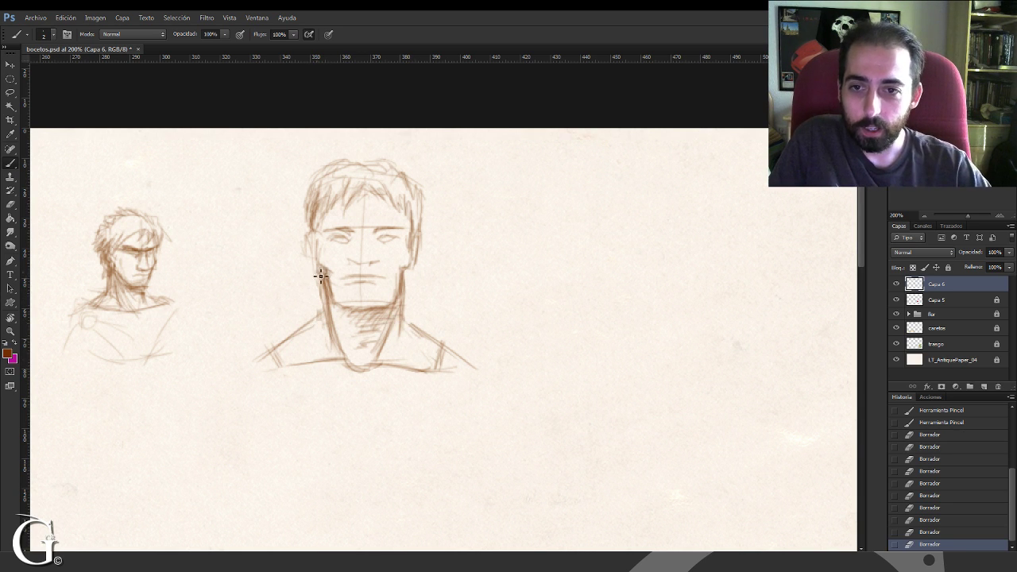
Step: Redraw the ears and side contours of the large head, and darken the locks of the fringe
mouse_move(320, 276)
mouse_down()
mouse_move(322, 217)
mouse_move(322, 254)
mouse_up()
drag(312, 213, 321, 276)
mouse_move(317, 256)
mouse_down()
mouse_move(324, 268)
mouse_move(321, 256)
mouse_up()
drag(415, 233, 417, 259)
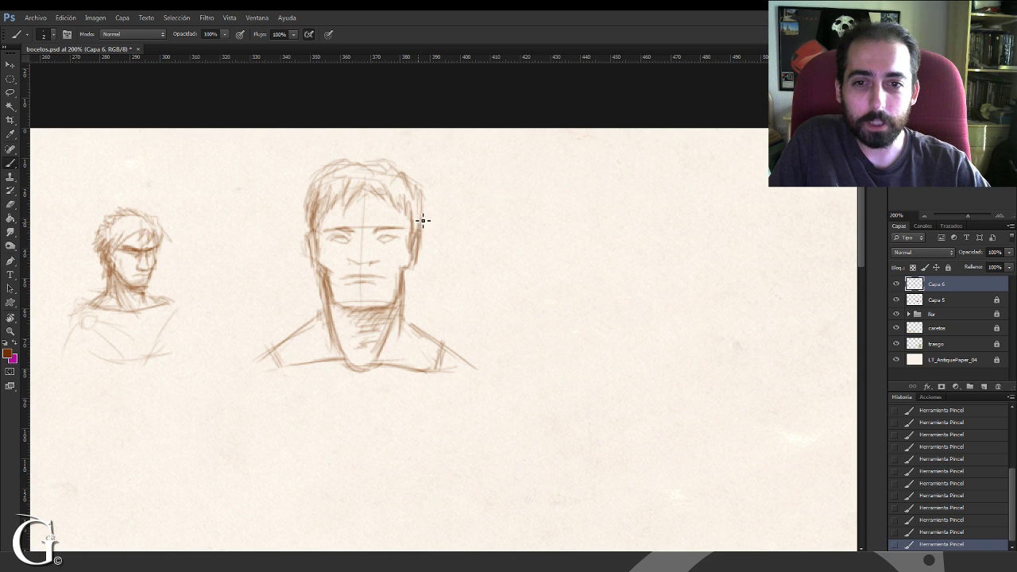
mouse_move(422, 223)
mouse_down()
mouse_move(416, 244)
mouse_move(413, 202)
mouse_move(386, 193)
mouse_move(346, 204)
mouse_up()
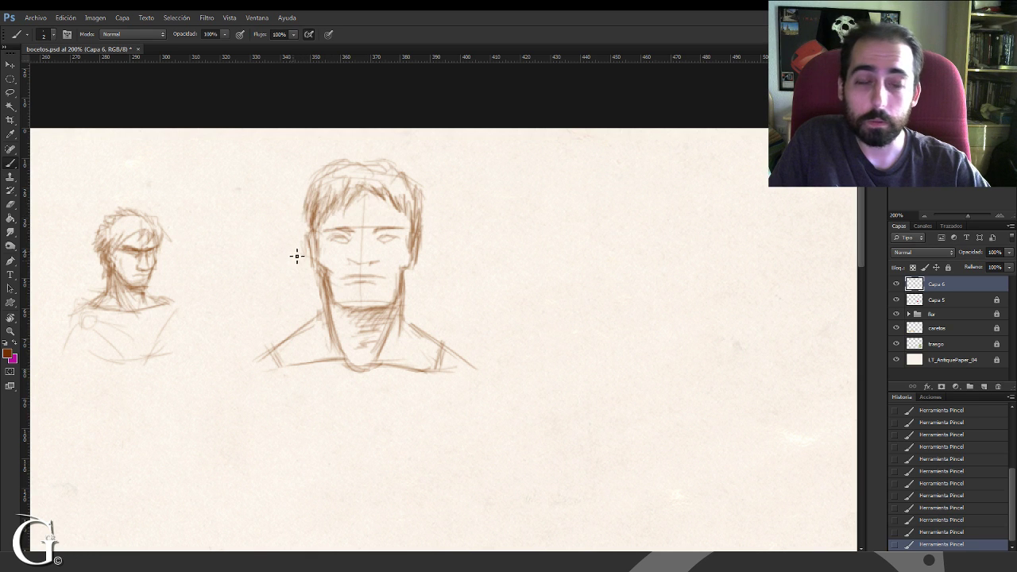
Step: Erase small spots in the large head's hair and add darker strokes to the side locks above both ears
click(321, 209)
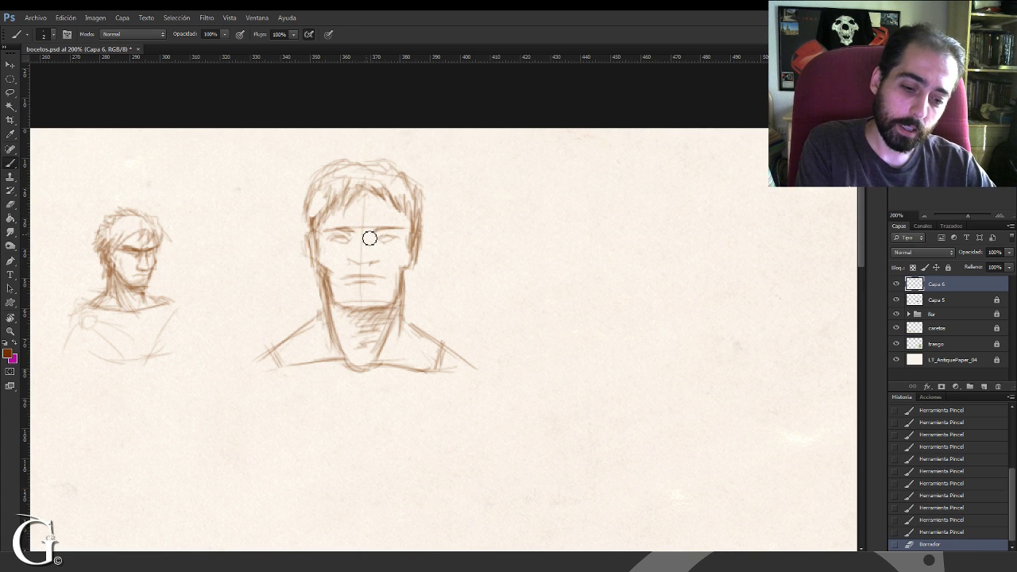
click(329, 192)
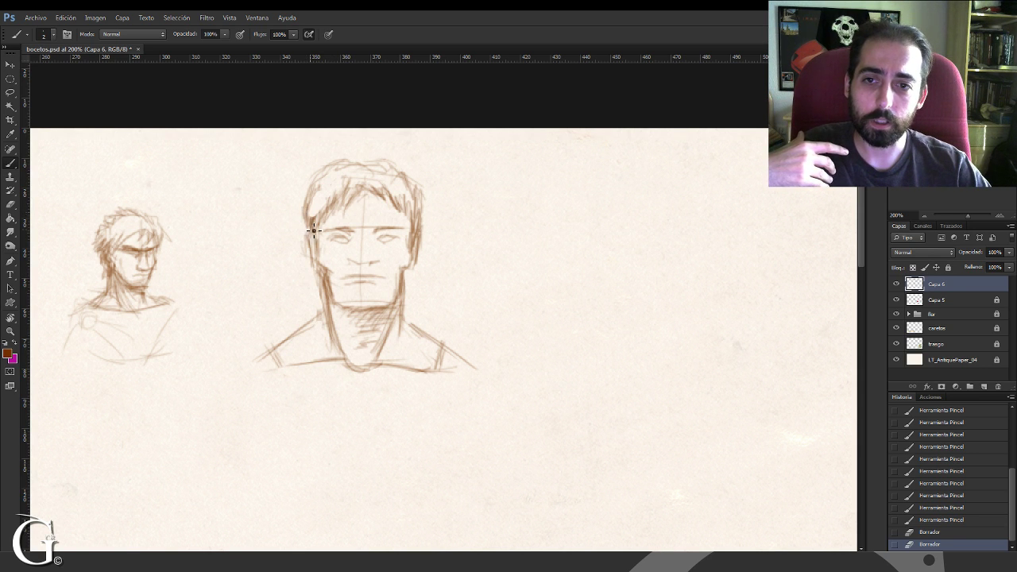
drag(310, 235, 314, 189)
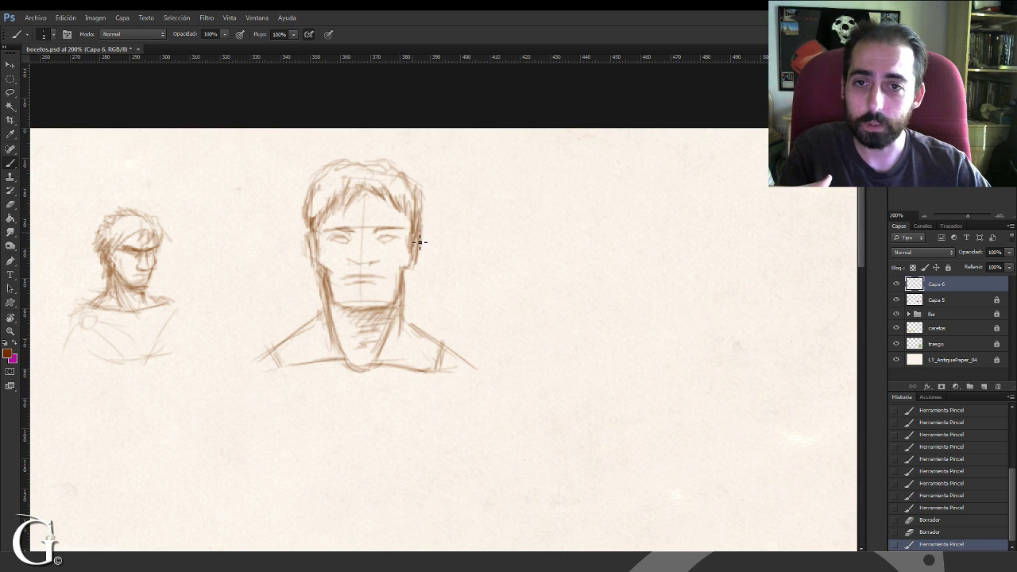
drag(420, 215, 410, 237)
drag(418, 205, 401, 216)
drag(404, 271, 403, 281)
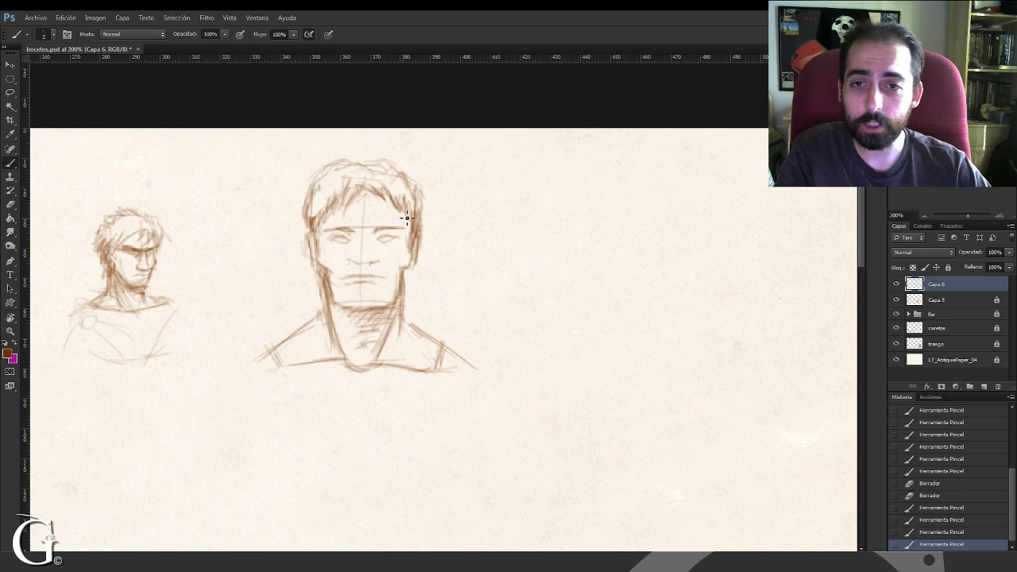
drag(409, 217, 411, 240)
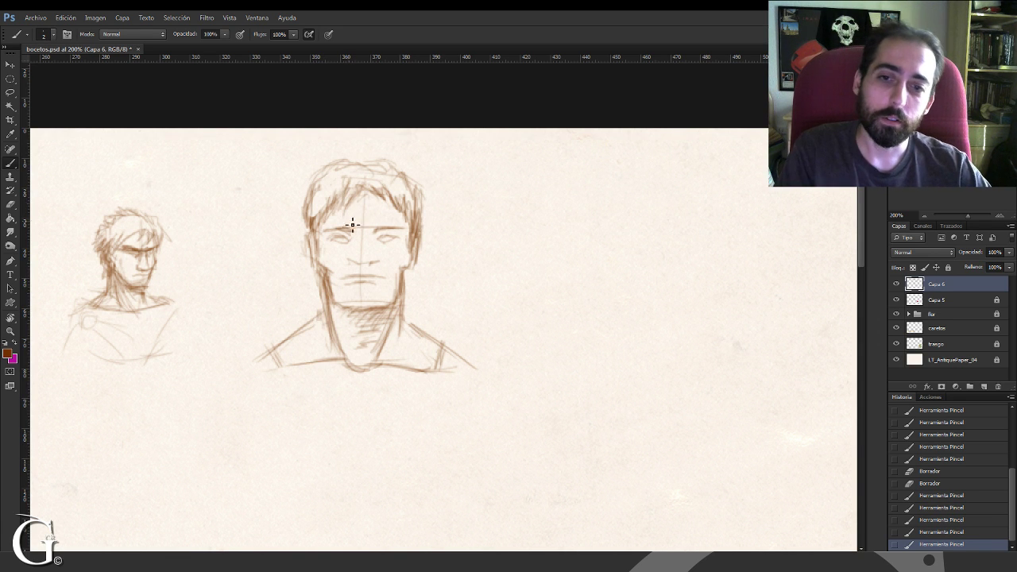
Step: Firm up the side of the large face and draw trapezius lines sloping from the neck to the shoulders
mouse_move(343, 230)
mouse_down()
mouse_move(352, 281)
mouse_move(339, 241)
mouse_move(318, 259)
mouse_up()
mouse_move(325, 420)
mouse_down()
mouse_move(350, 325)
mouse_move(473, 326)
mouse_move(445, 317)
mouse_up()
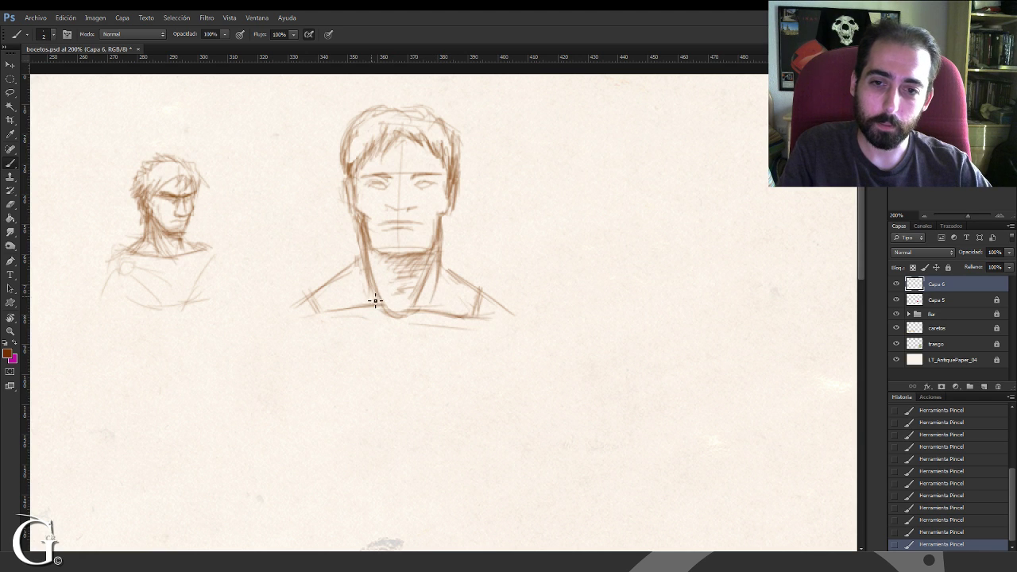
drag(359, 289, 359, 229)
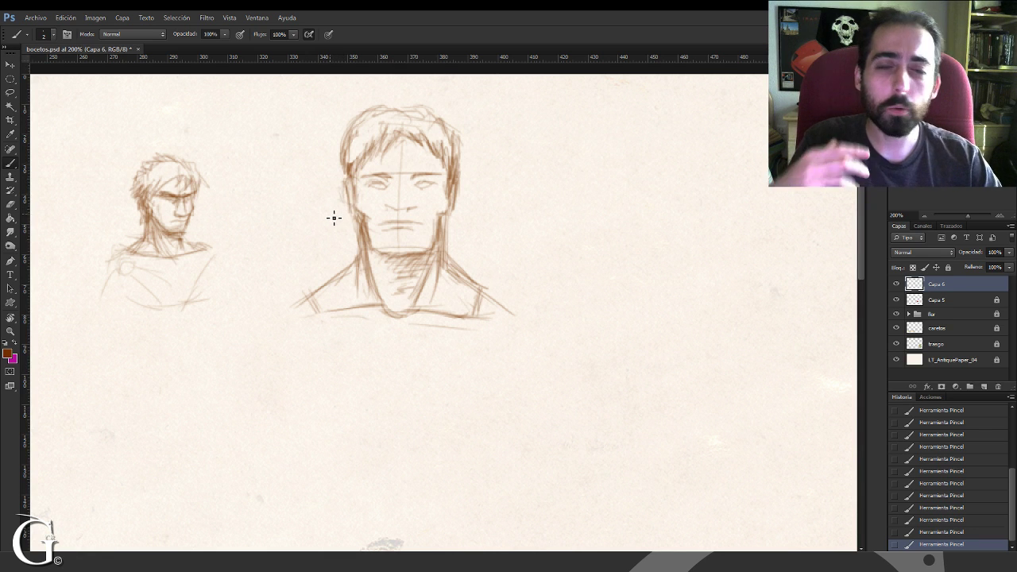
drag(366, 183, 380, 259)
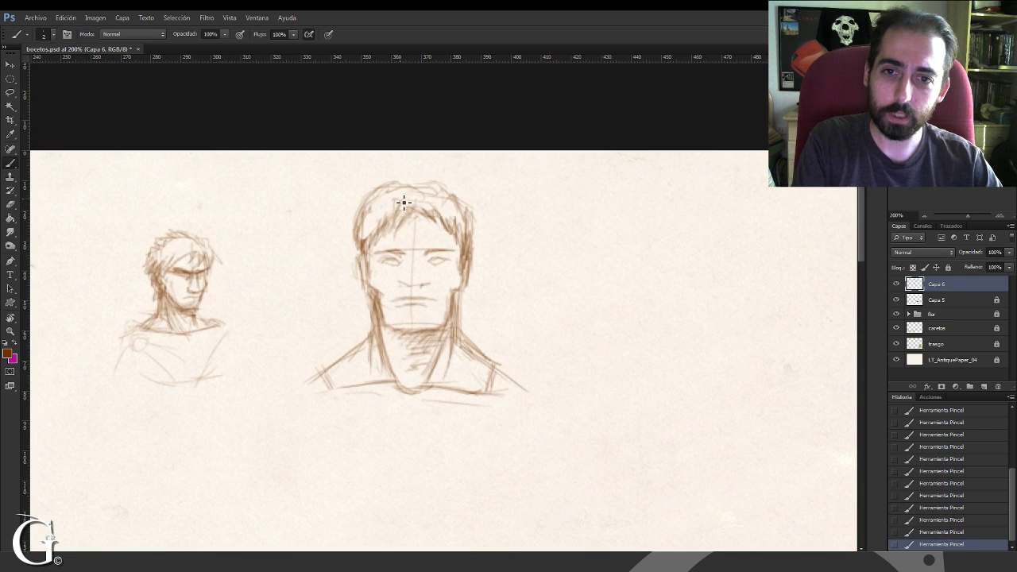
drag(310, 373, 379, 303)
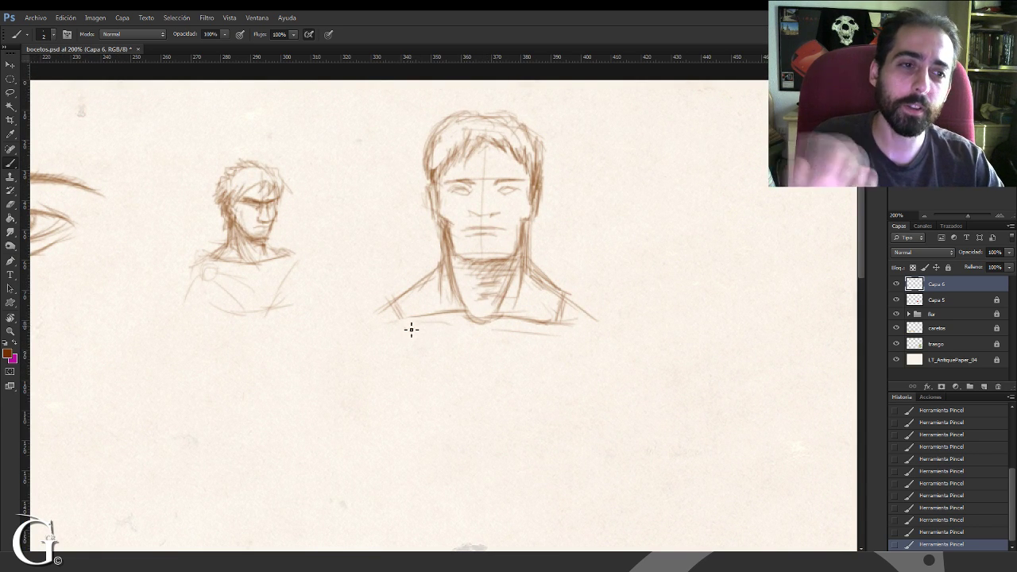
mouse_move(317, 344)
mouse_down()
mouse_move(336, 350)
mouse_move(329, 355)
mouse_up()
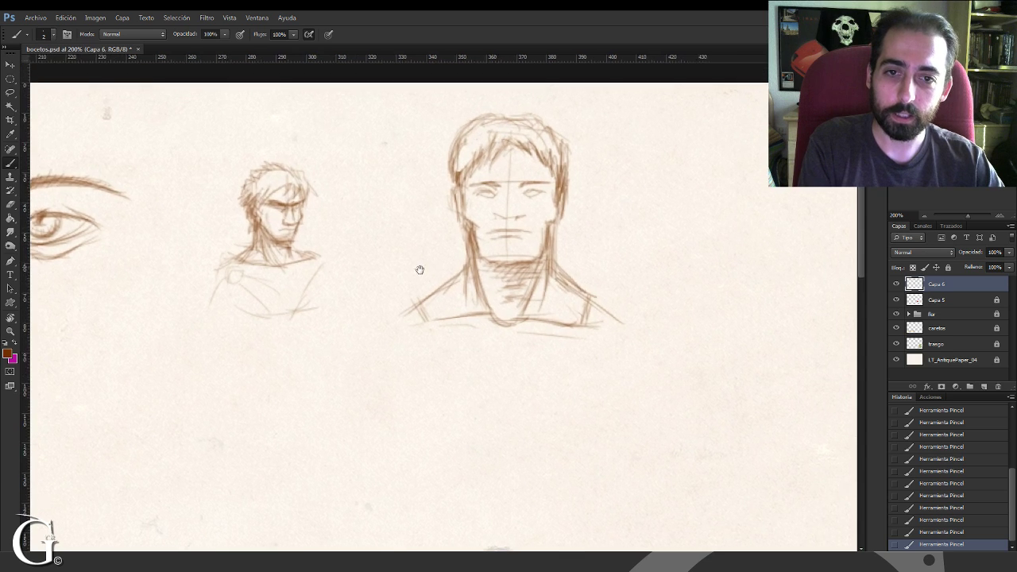
Step: Sketch a rounded, faint head outline with a slanted jaw on the blank paper beside the large front-facing bust
drag(421, 270, 188, 251)
drag(396, 280, 289, 313)
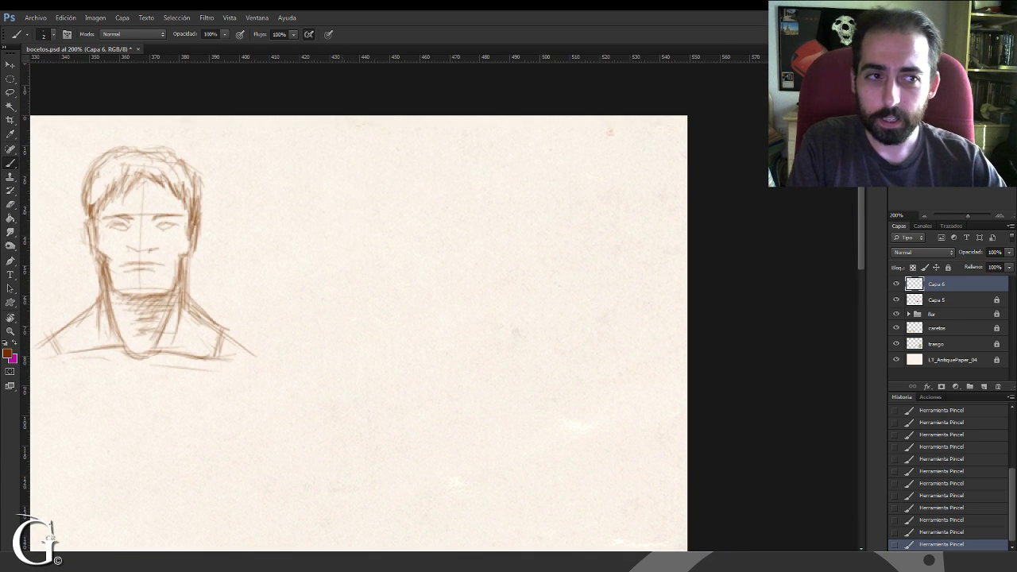
drag(344, 168, 338, 245)
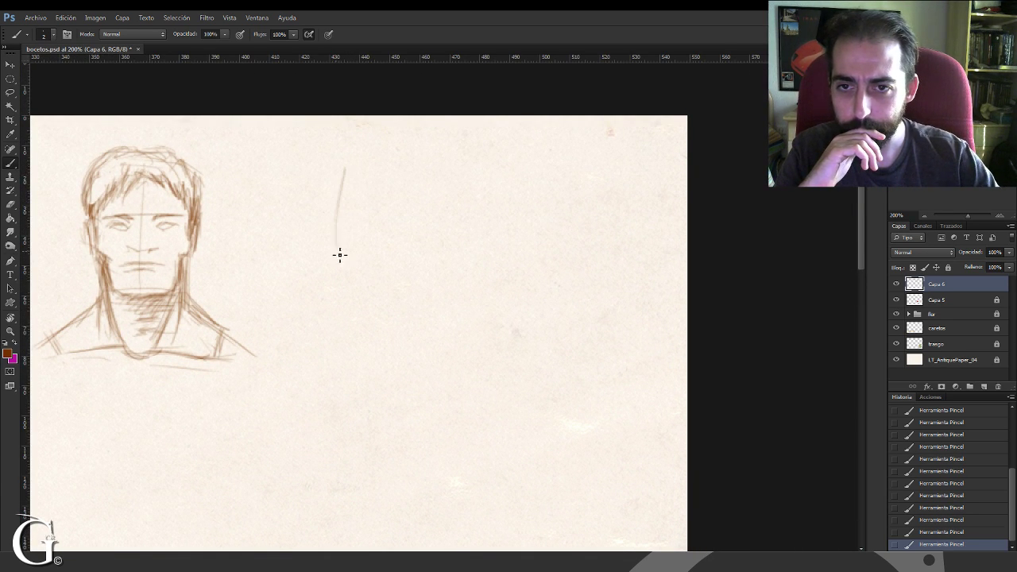
mouse_move(351, 296)
mouse_down()
mouse_move(410, 323)
mouse_move(451, 295)
mouse_move(432, 305)
mouse_move(504, 224)
mouse_up()
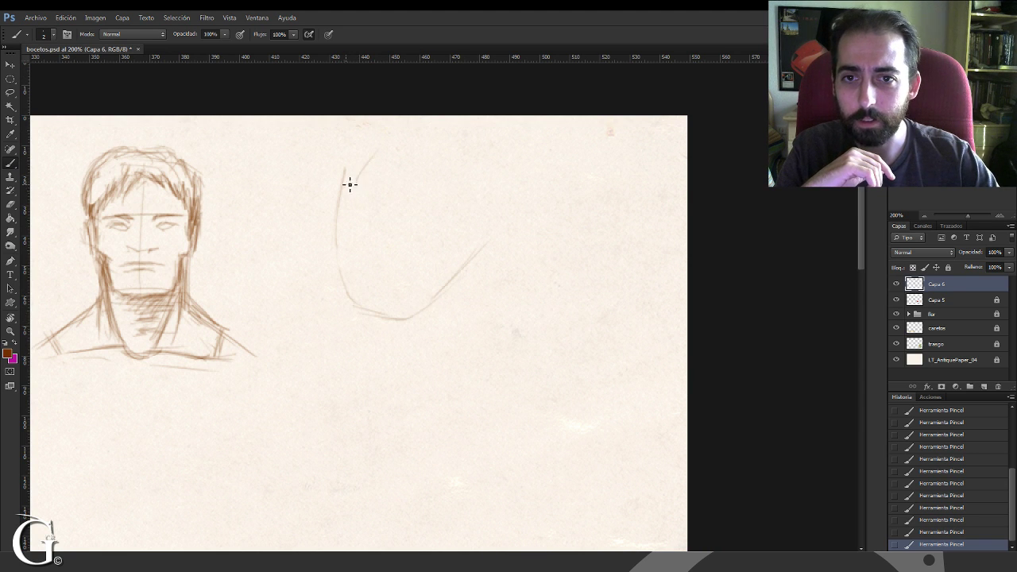
mouse_move(350, 184)
mouse_down()
mouse_move(415, 138)
mouse_move(450, 140)
mouse_move(491, 177)
mouse_move(498, 209)
mouse_move(487, 246)
mouse_up()
Step: Lasso the rounded head outline, delete it and clear the selection
key(l)
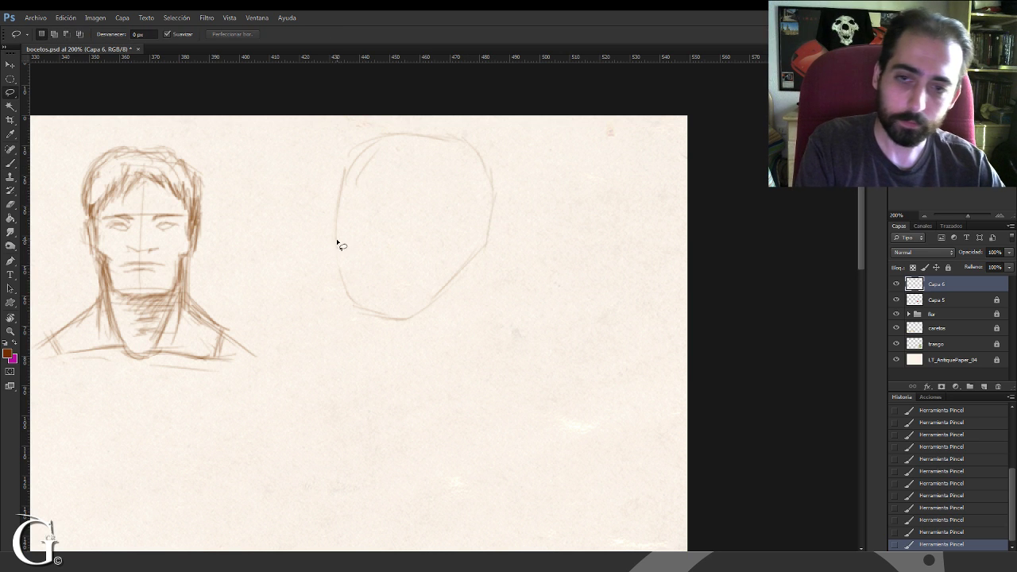
mouse_move(340, 133)
mouse_down()
mouse_move(289, 288)
mouse_move(302, 132)
mouse_move(282, 148)
mouse_up()
key(Delete)
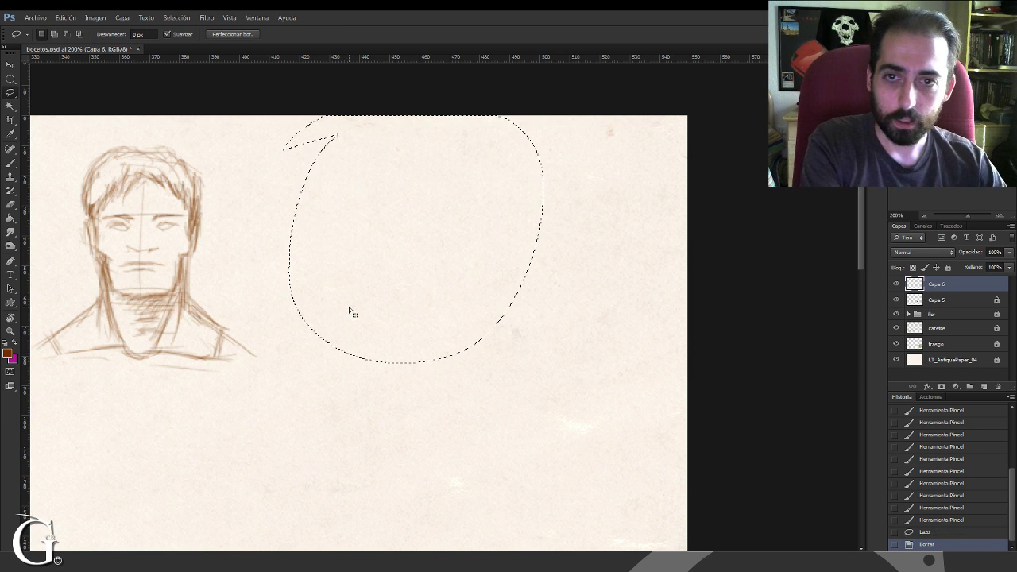
key(ctrl+d)
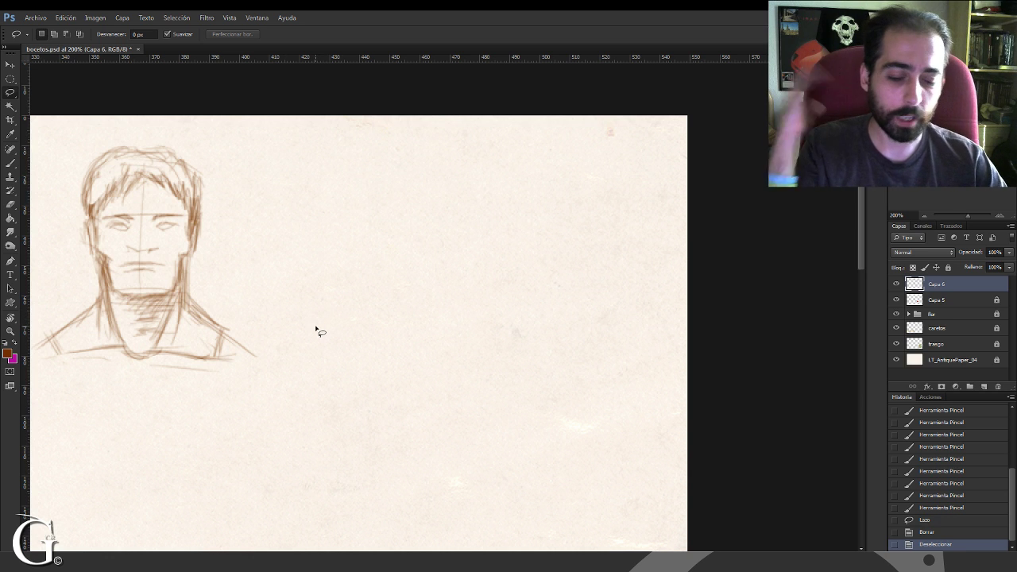
Step: Brush a boxy side-view head construction beside the large bust, with straight face line, flat chin base, slanted jaw and cranium
key(b)
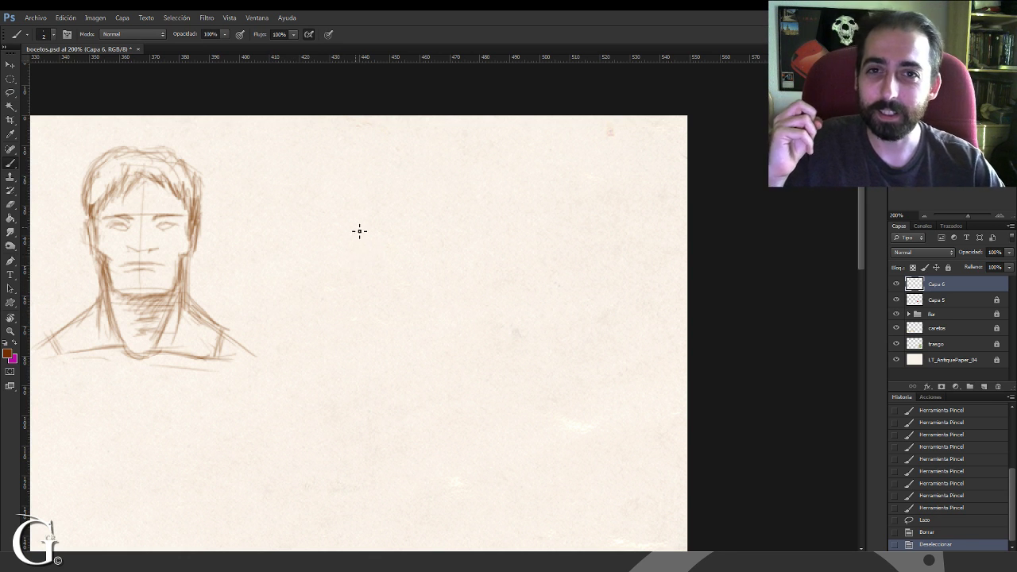
drag(370, 211, 364, 196)
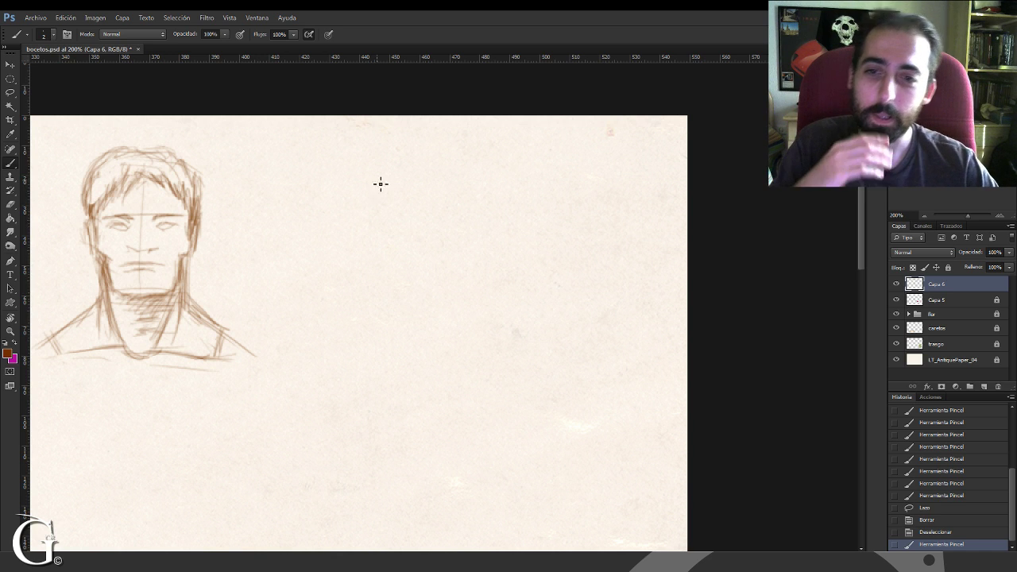
drag(347, 180, 343, 208)
drag(347, 184, 339, 225)
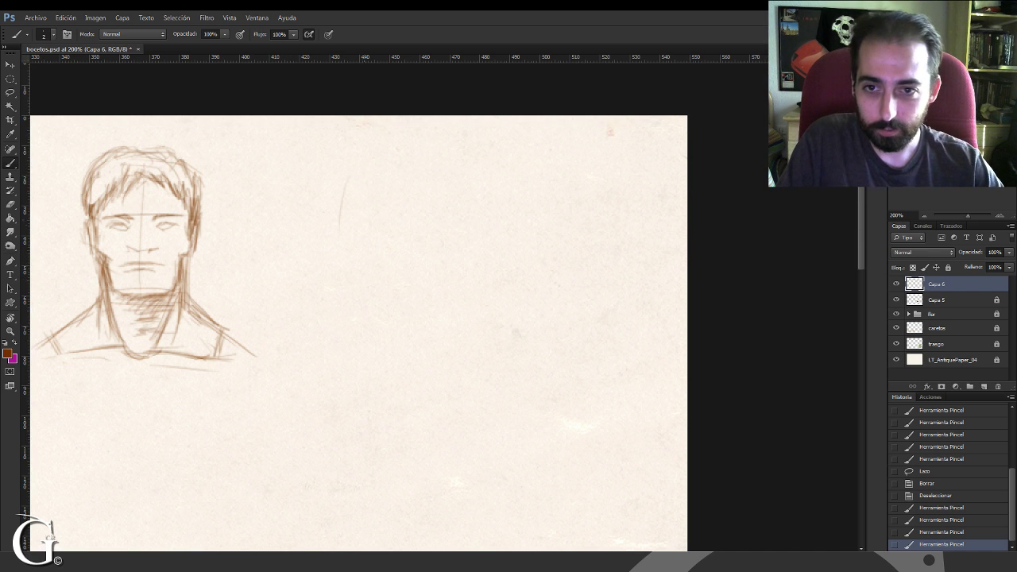
mouse_move(356, 177)
mouse_down()
mouse_move(349, 312)
mouse_move(364, 336)
mouse_move(397, 342)
mouse_up()
mouse_move(358, 342)
mouse_down()
mouse_move(445, 343)
mouse_move(427, 350)
mouse_move(499, 303)
mouse_up()
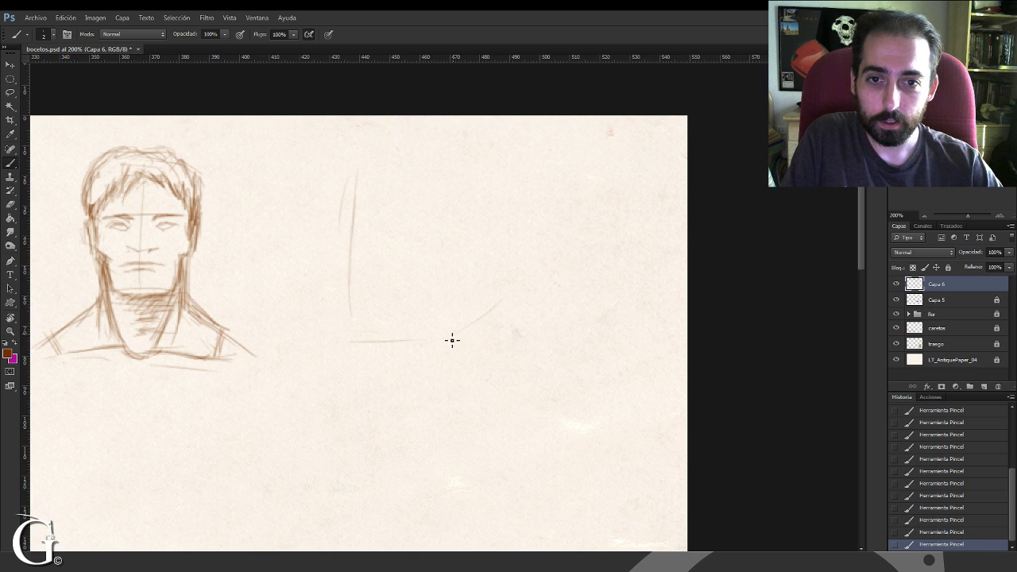
drag(438, 331, 494, 257)
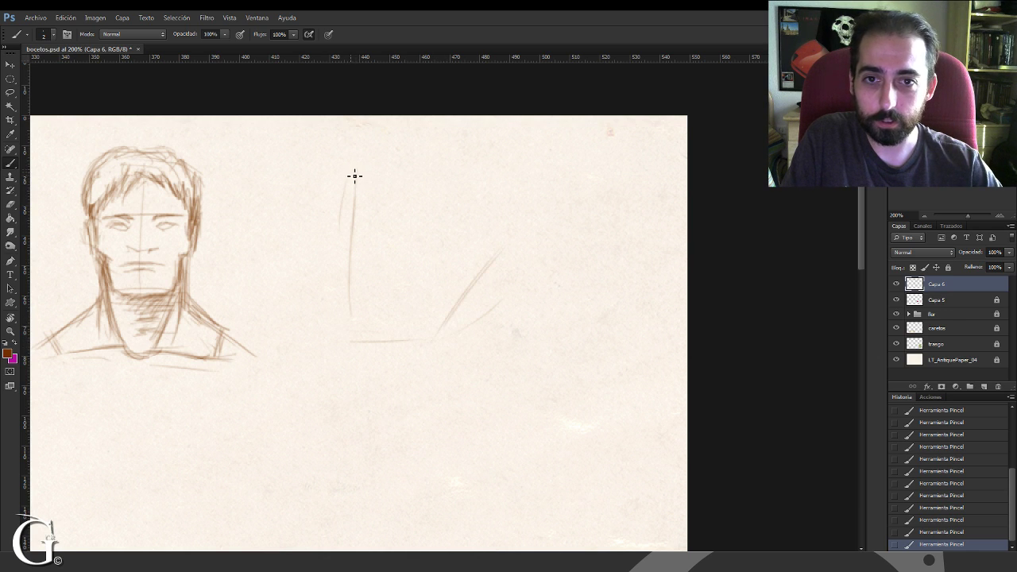
mouse_move(356, 167)
mouse_down()
mouse_move(475, 156)
mouse_move(384, 163)
mouse_move(476, 152)
mouse_up()
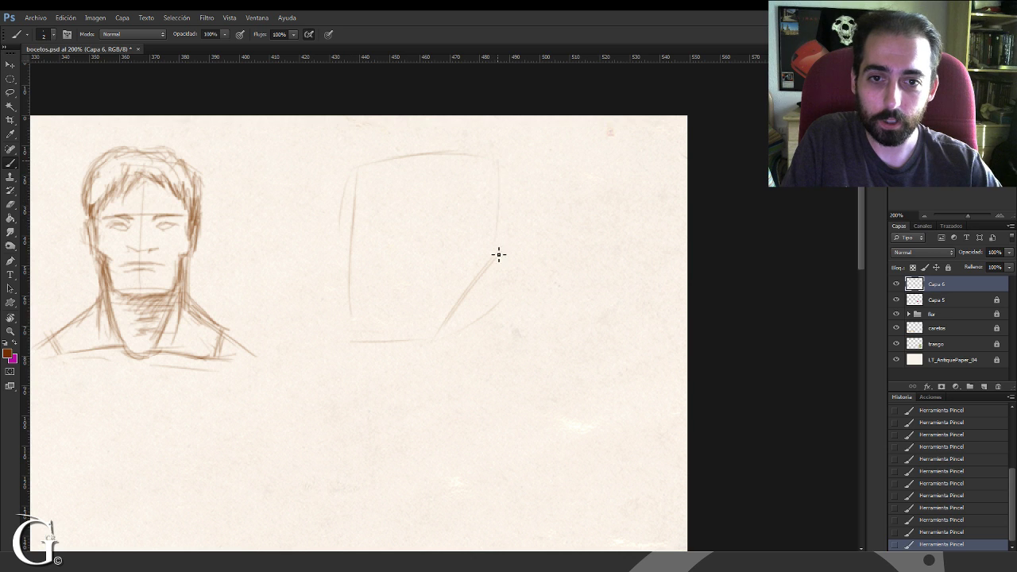
Step: Strengthen the profile's forehead line and add the ear guides, brow, nose and mouth
mouse_move(360, 182)
mouse_down()
mouse_move(347, 261)
mouse_move(355, 310)
mouse_up()
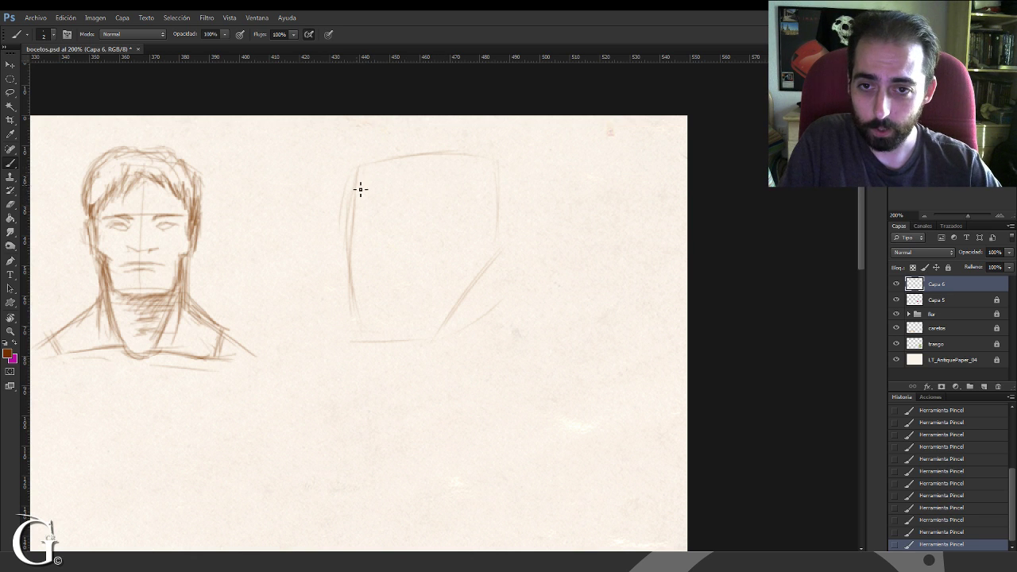
drag(356, 189, 354, 254)
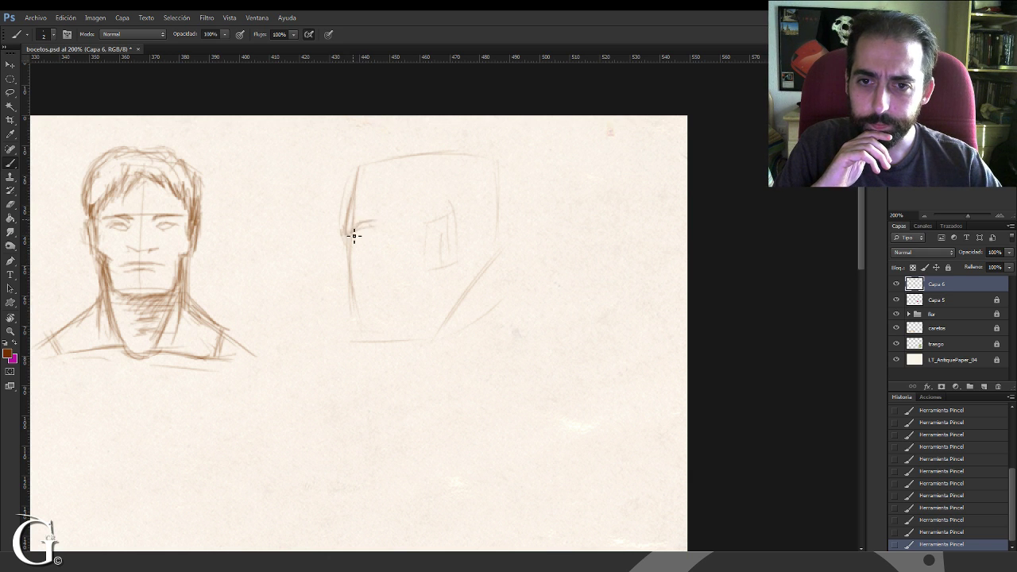
mouse_move(348, 236)
mouse_down()
mouse_move(377, 223)
mouse_move(348, 232)
mouse_move(381, 229)
mouse_move(356, 223)
mouse_move(354, 236)
mouse_move(377, 221)
mouse_move(355, 245)
mouse_move(351, 237)
mouse_move(345, 291)
mouse_up()
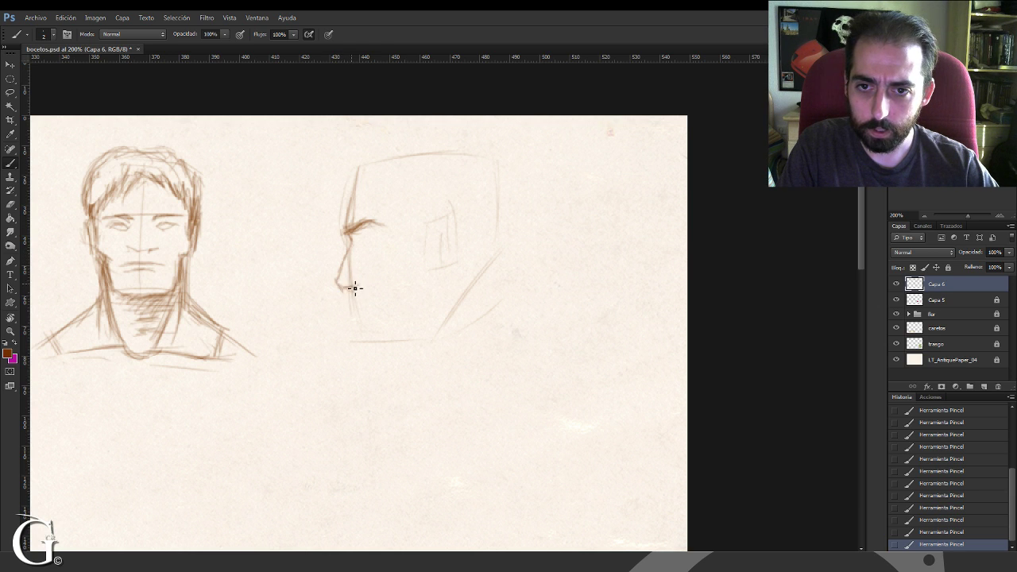
mouse_move(351, 285)
mouse_down()
mouse_move(366, 284)
mouse_move(357, 307)
mouse_up()
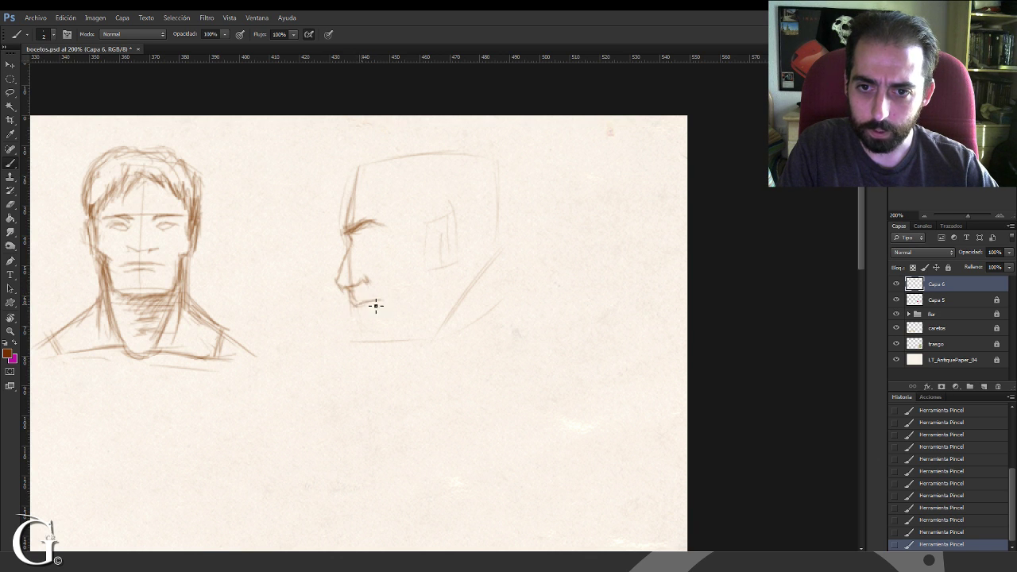
drag(357, 312, 361, 329)
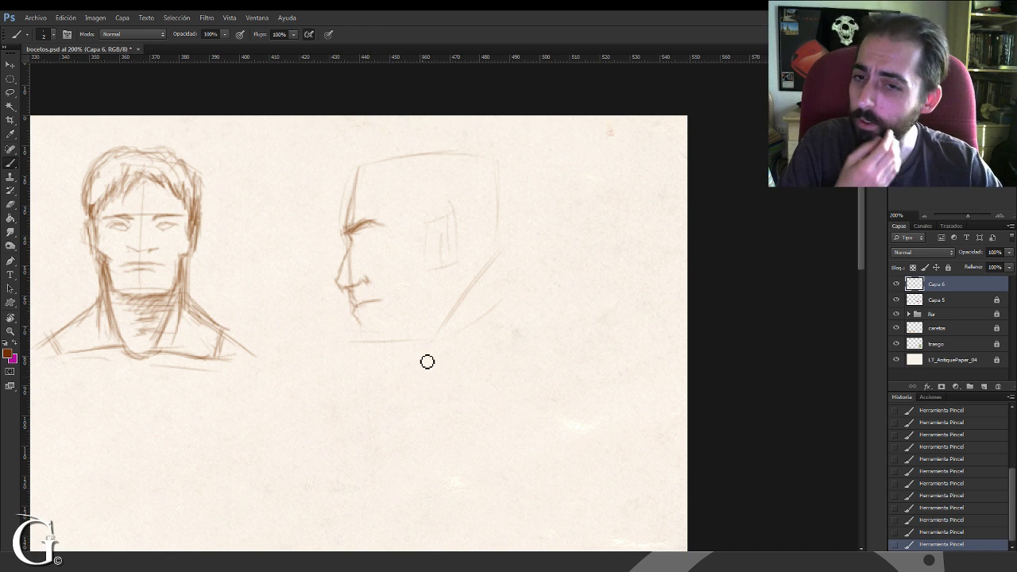
Step: Clean up the profile's mouth and nose with the eraser, and redraw its lips, chin and jawline
drag(381, 299, 376, 307)
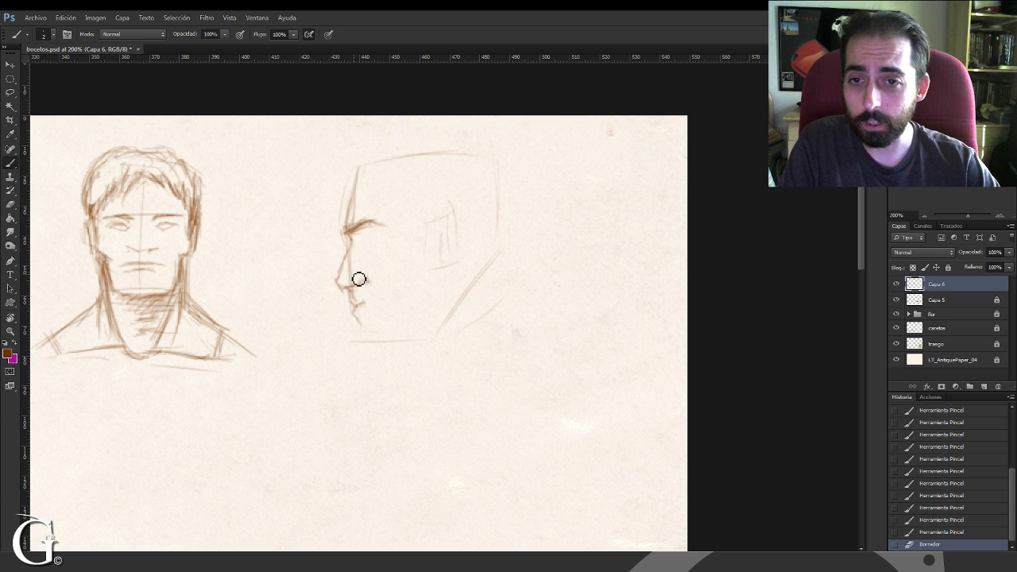
drag(356, 277, 338, 291)
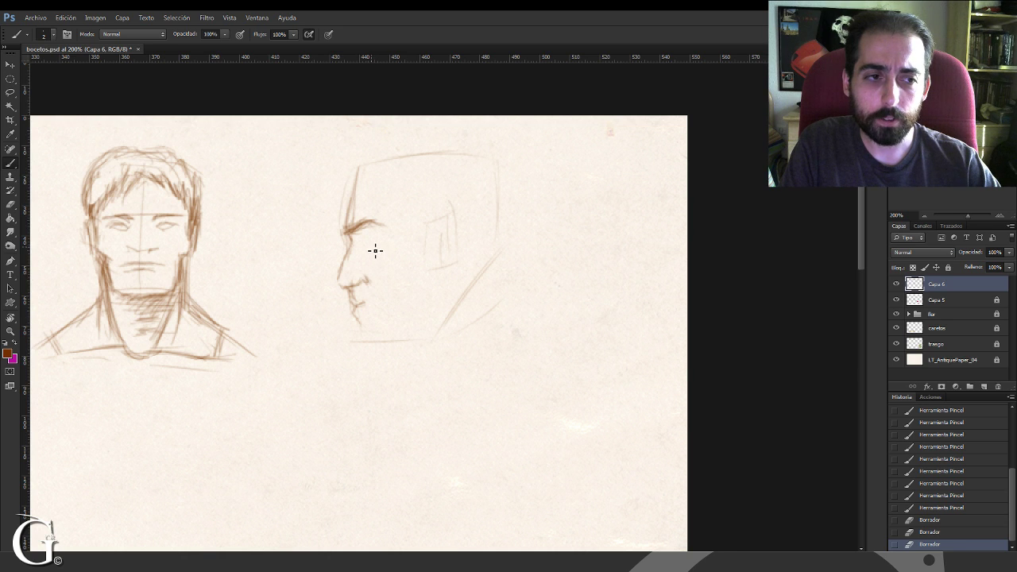
mouse_move(348, 258)
mouse_down()
mouse_move(336, 284)
mouse_move(351, 299)
mouse_up()
mouse_move(340, 286)
mouse_down()
mouse_move(369, 319)
mouse_move(356, 305)
mouse_move(377, 357)
mouse_up()
mouse_move(377, 357)
mouse_down()
mouse_move(360, 328)
mouse_move(373, 347)
mouse_move(409, 343)
mouse_move(376, 353)
mouse_move(456, 323)
mouse_up()
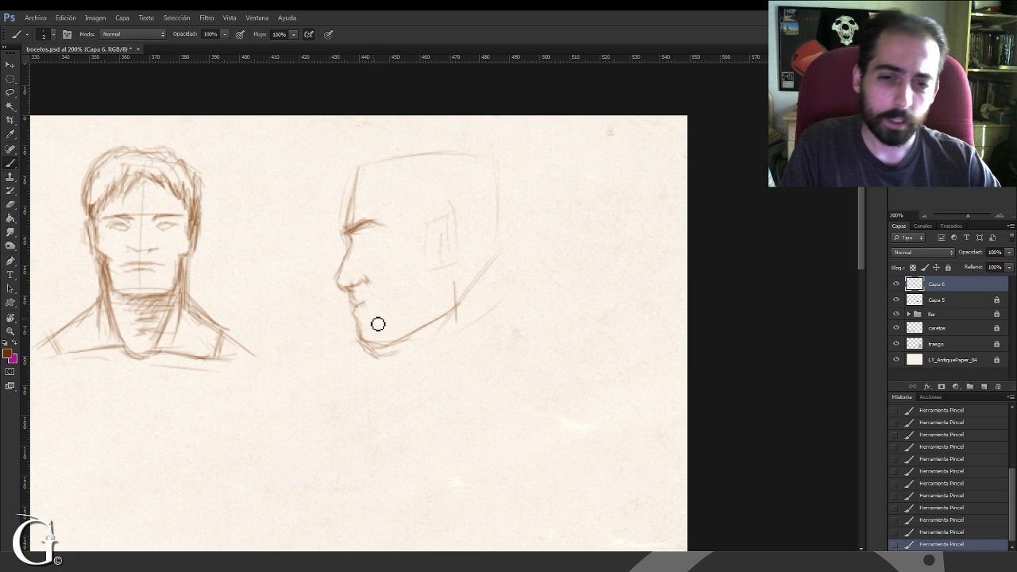
drag(377, 357, 375, 366)
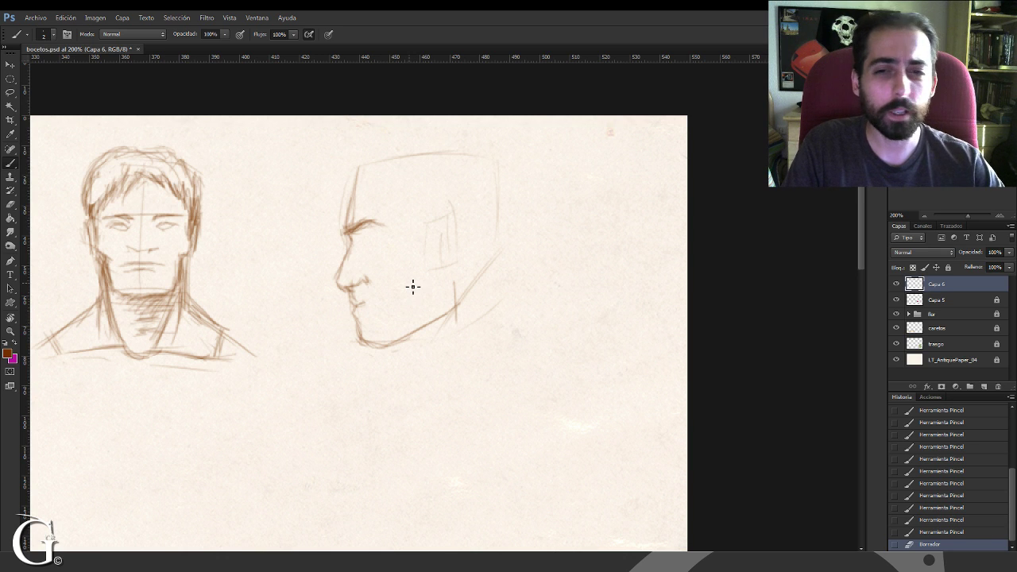
Step: Draw the profile head's eye beneath the brow
drag(359, 241, 367, 235)
mouse_move(357, 237)
mouse_down()
mouse_move(387, 239)
mouse_move(369, 242)
mouse_move(377, 249)
mouse_up()
mouse_move(375, 248)
mouse_down()
mouse_move(384, 245)
mouse_move(377, 249)
mouse_up()
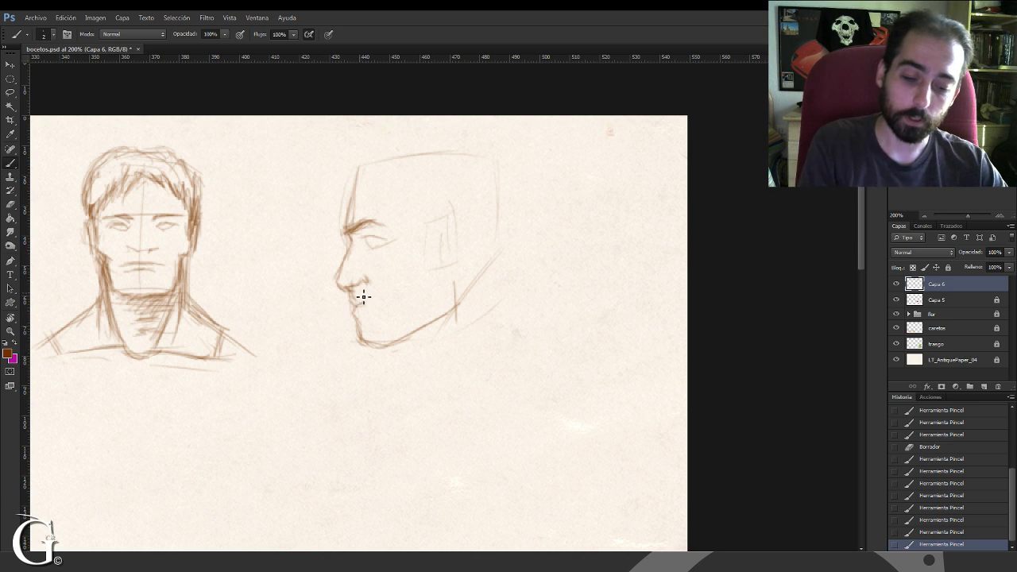
Step: Lasso the whole profile head, delete it and clear the selection
key(l)
mouse_move(340, 151)
mouse_down()
mouse_move(315, 231)
mouse_move(454, 134)
mouse_move(331, 157)
mouse_up()
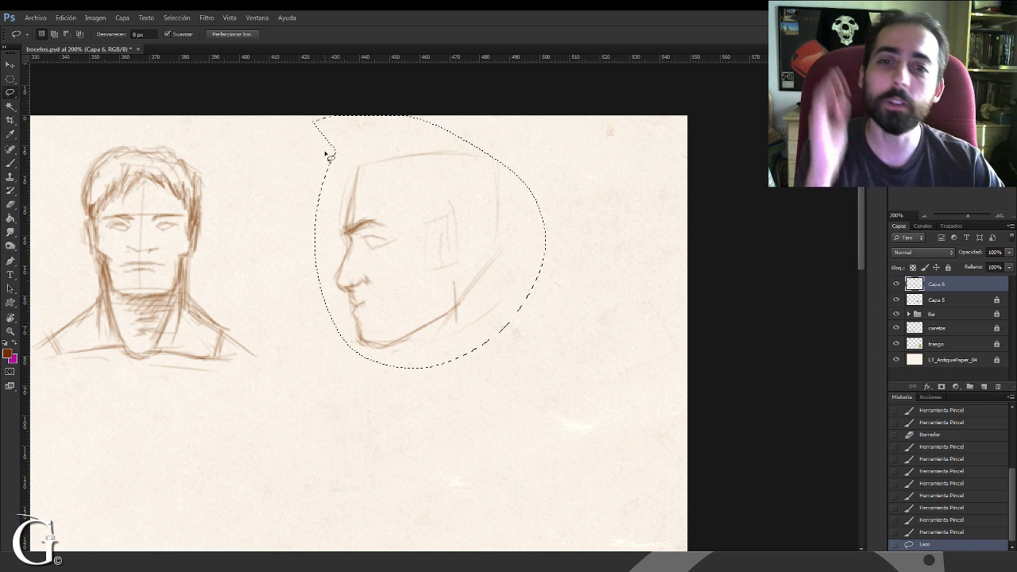
key(Delete)
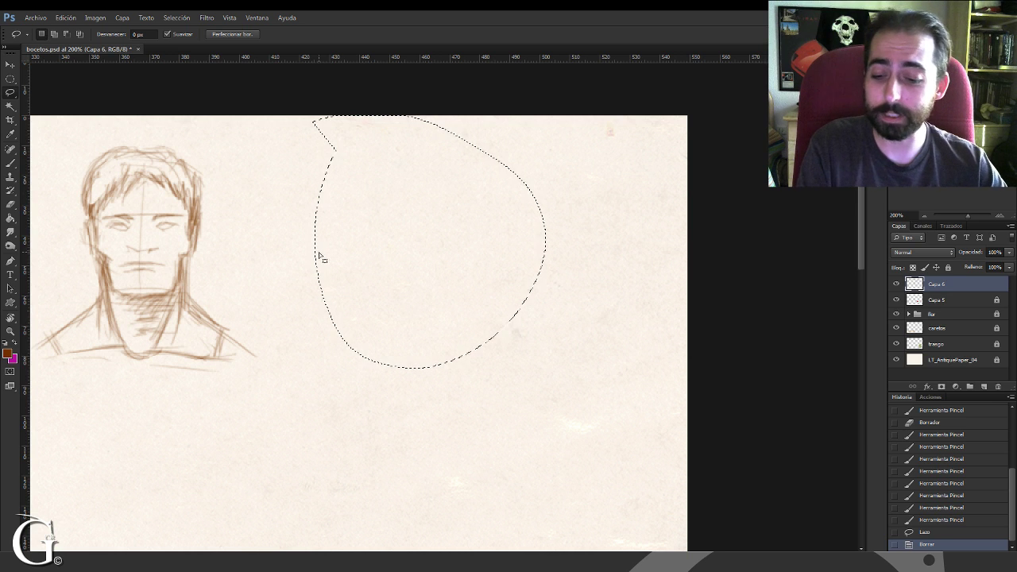
key(ctrl+d)
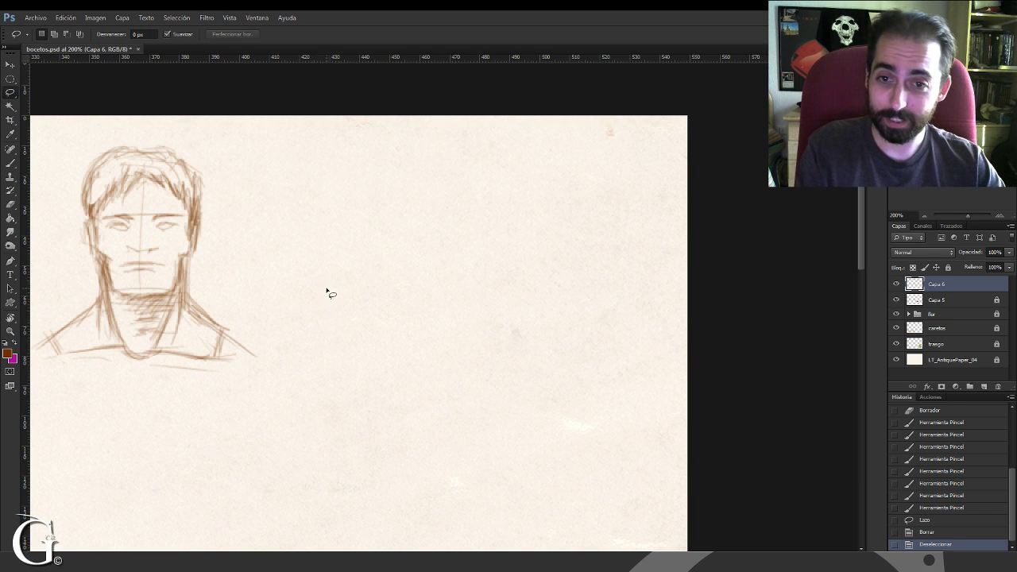
Step: Darken and define both eyes and the base of the nose on the large front-facing bust with brush strokes
key(b)
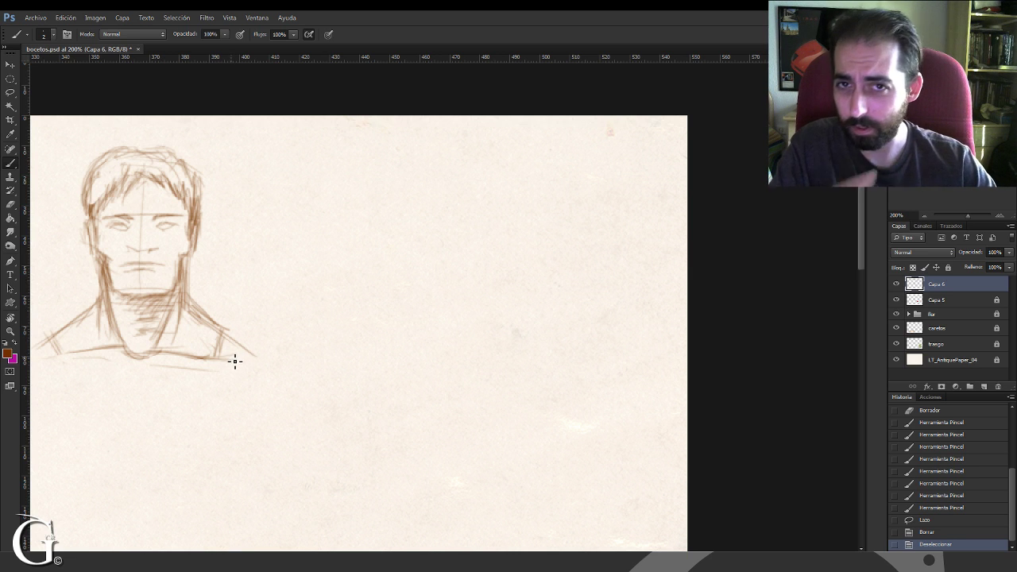
mouse_move(235, 344)
mouse_down()
mouse_move(323, 291)
mouse_move(285, 308)
mouse_move(248, 285)
mouse_move(181, 280)
mouse_move(267, 285)
mouse_move(259, 285)
mouse_move(272, 273)
mouse_move(316, 283)
mouse_up()
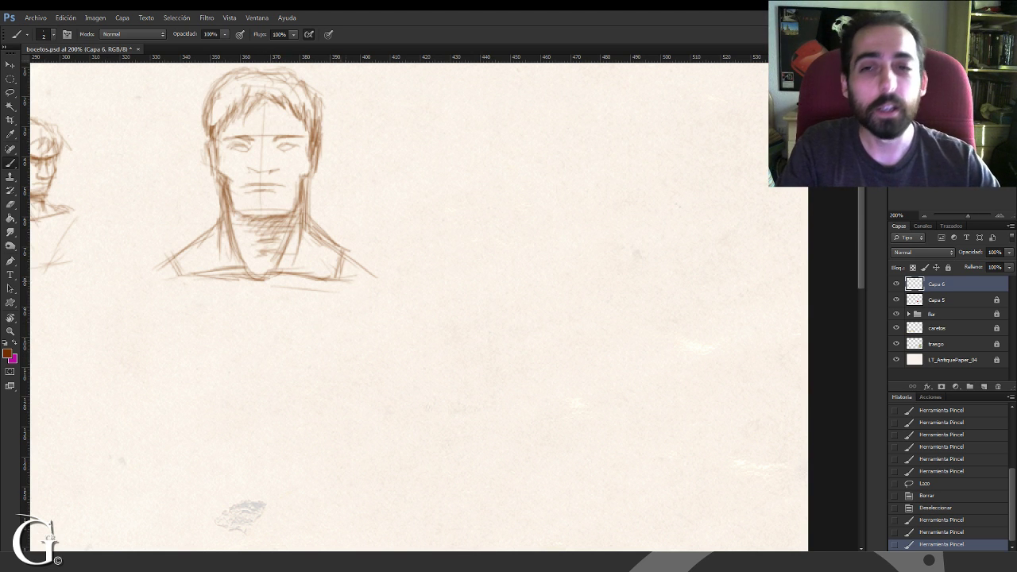
drag(311, 257, 450, 330)
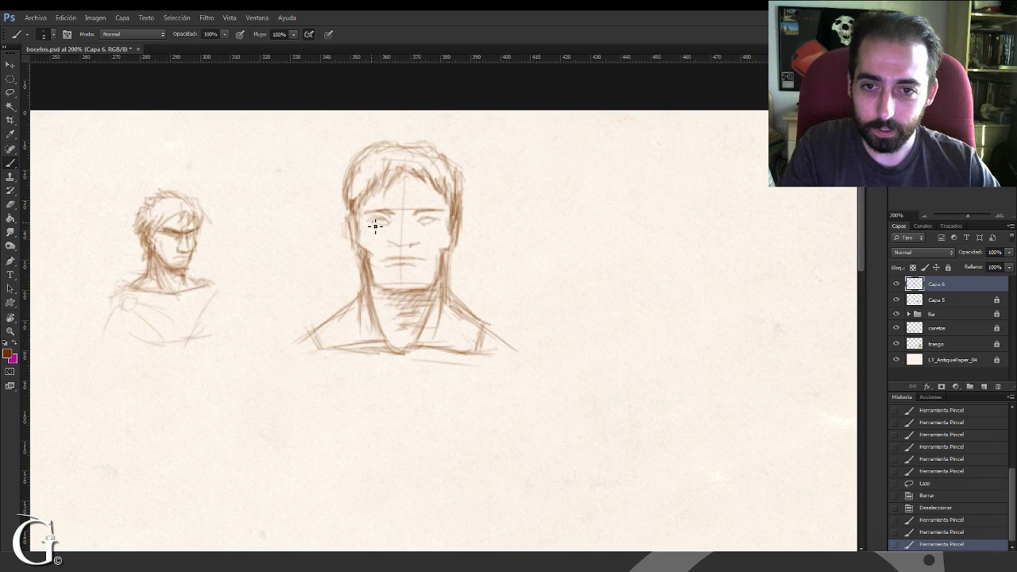
drag(374, 226, 433, 219)
mouse_move(422, 224)
mouse_down()
mouse_move(431, 222)
mouse_move(421, 225)
mouse_up()
drag(394, 223, 398, 229)
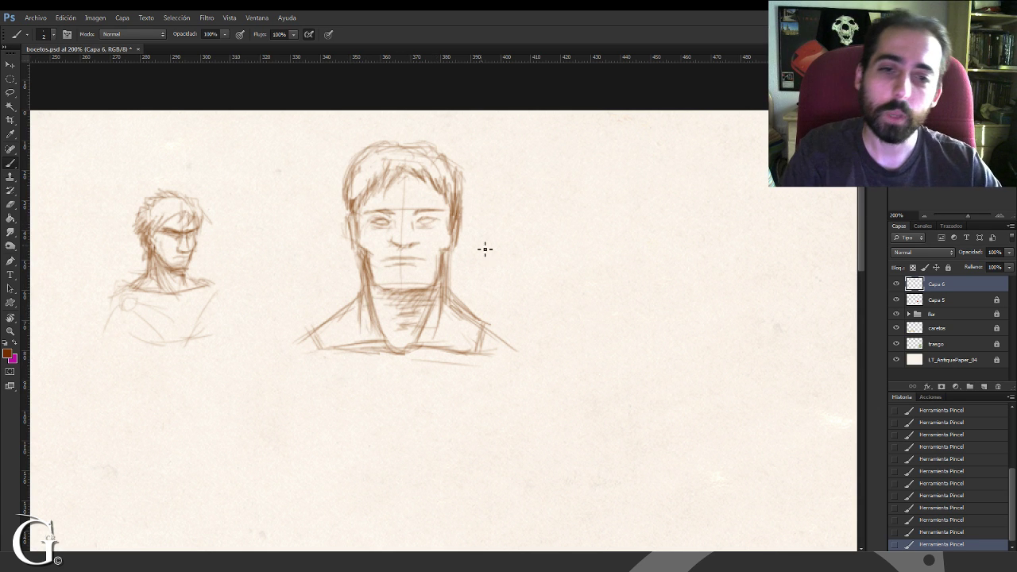
Step: Sketch a long diagonal axis line on the blank paper beside the large bust and shape a pointed nib at its lower end
drag(595, 243, 384, 264)
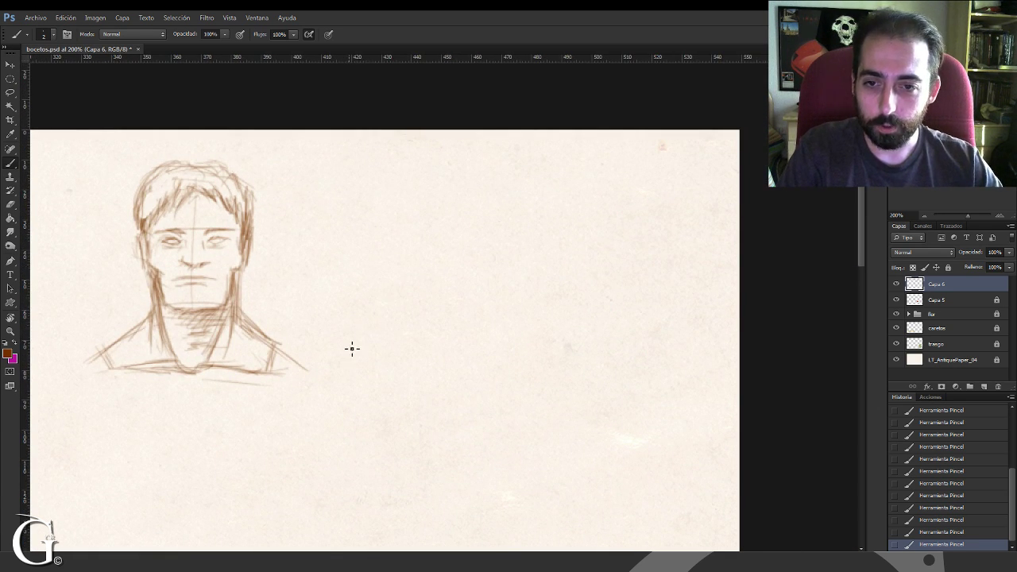
drag(342, 363, 554, 195)
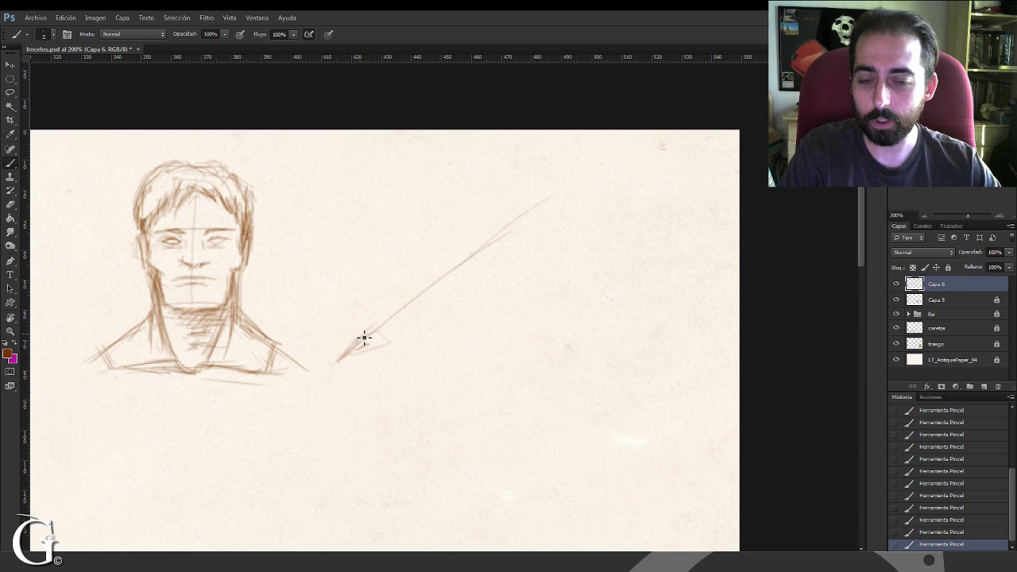
mouse_move(365, 337)
mouse_down()
mouse_move(391, 326)
mouse_move(369, 354)
mouse_up()
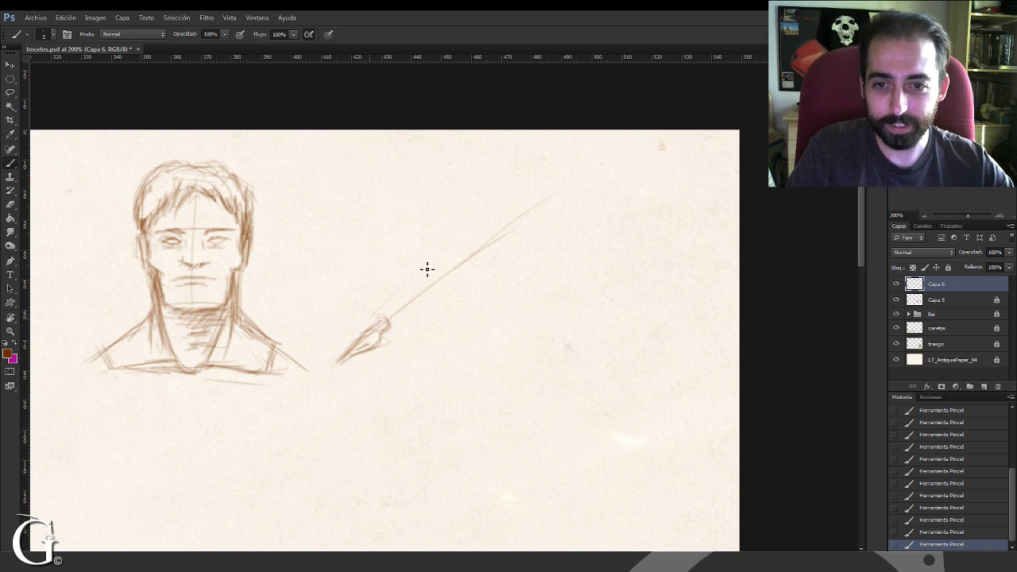
Step: Draw the tapering handle above the nib with long parallel diagonal strokes converging to a point at its upper end
mouse_move(428, 268)
mouse_down()
mouse_move(470, 223)
mouse_move(553, 197)
mouse_up()
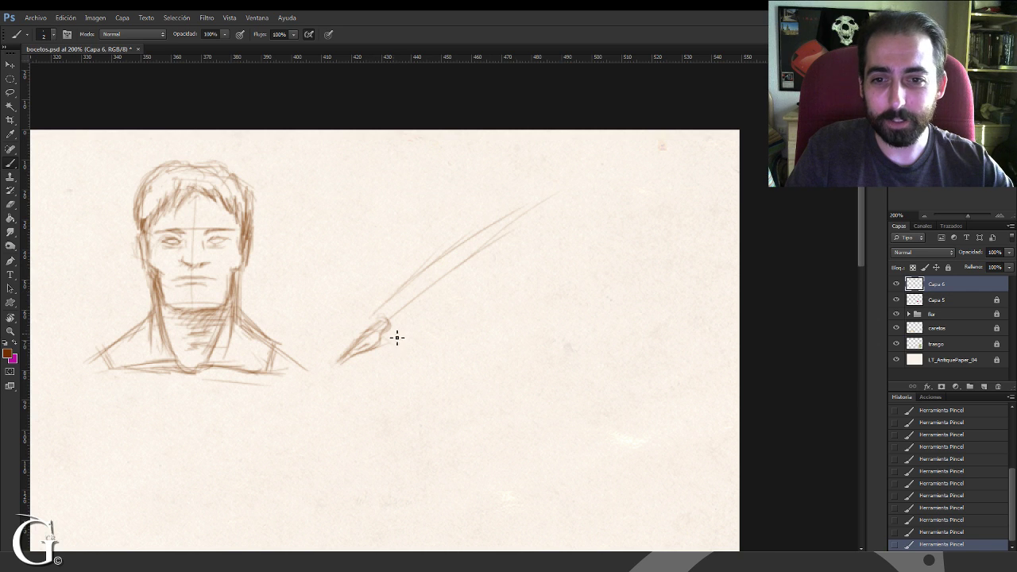
drag(397, 334, 500, 231)
drag(392, 313, 483, 236)
drag(422, 286, 526, 208)
drag(415, 313, 513, 223)
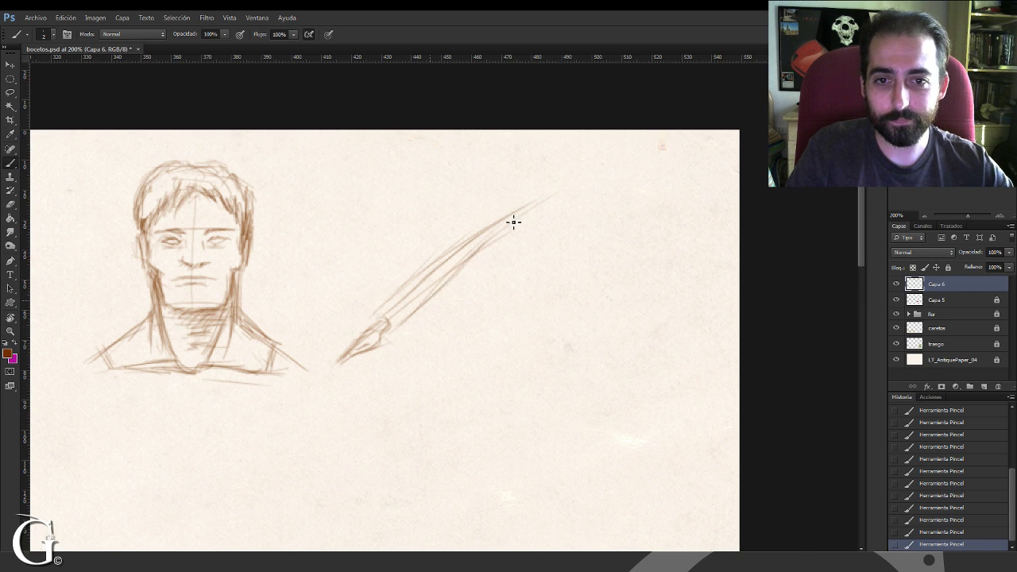
drag(466, 268, 540, 199)
drag(501, 227, 534, 201)
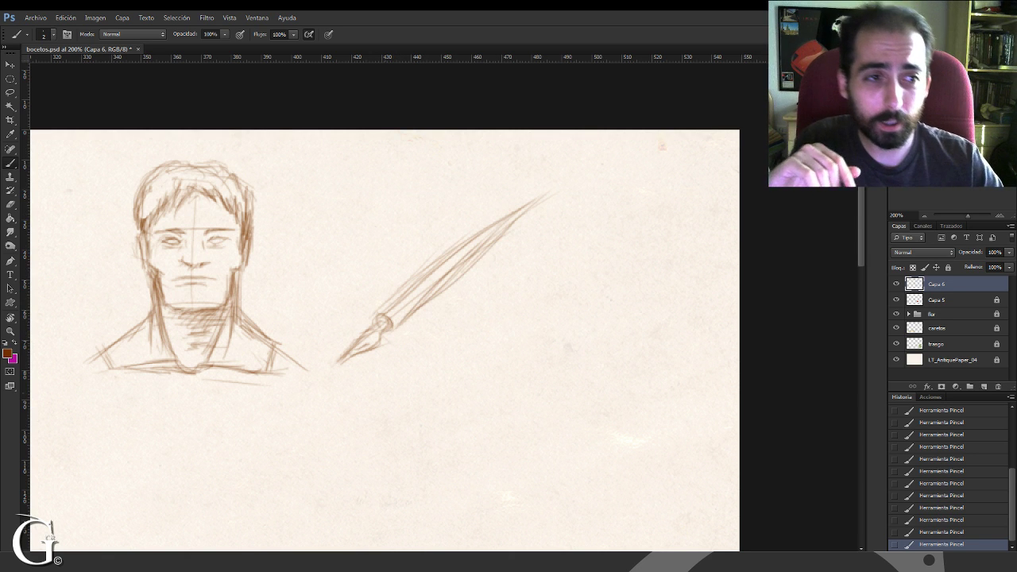
Step: Erase the construction lines inside the pen's handle and redraw its long edges and upper end with brush strokes
mouse_move(482, 250)
mouse_down()
mouse_move(431, 290)
mouse_move(511, 223)
mouse_move(409, 288)
mouse_move(496, 207)
mouse_up()
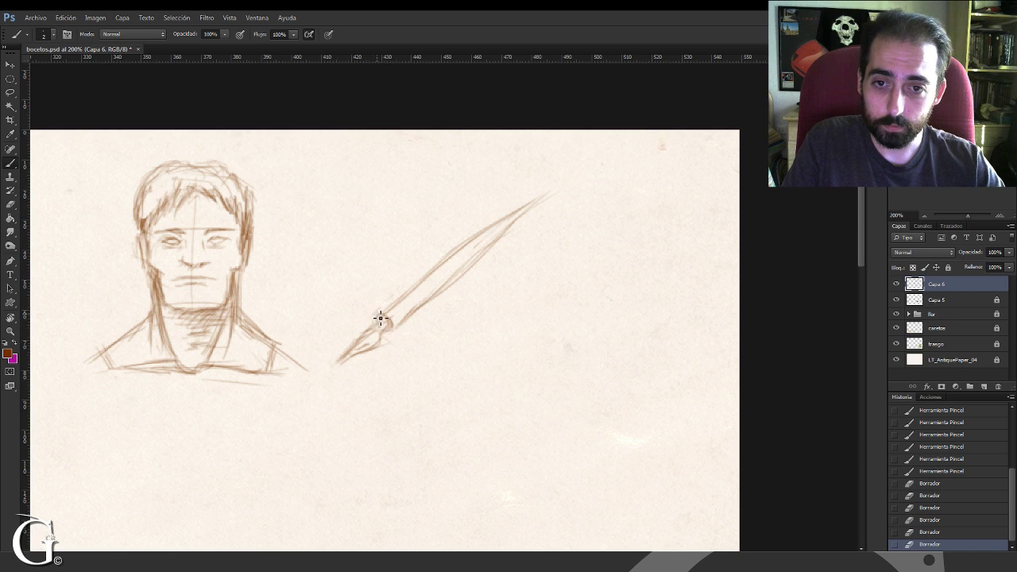
mouse_move(392, 320)
mouse_down()
mouse_move(363, 327)
mouse_move(381, 311)
mouse_move(410, 317)
mouse_up()
drag(407, 322, 445, 291)
drag(447, 289, 489, 253)
drag(465, 273, 539, 203)
mouse_move(521, 212)
mouse_down()
mouse_move(475, 244)
mouse_move(535, 200)
mouse_up()
mouse_move(530, 204)
mouse_down()
mouse_move(545, 196)
mouse_move(534, 203)
mouse_up()
drag(540, 198, 528, 208)
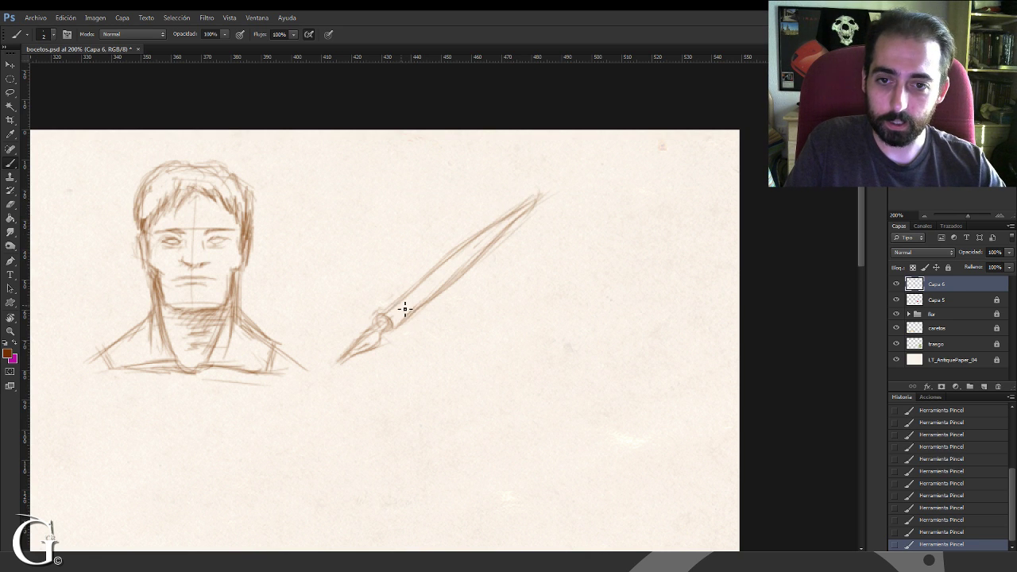
Step: Draw curved band lines across the handle near the nib and strengthen the handle's lower edge
mouse_move(401, 304)
mouse_down()
mouse_move(412, 315)
mouse_move(422, 301)
mouse_move(415, 316)
mouse_up()
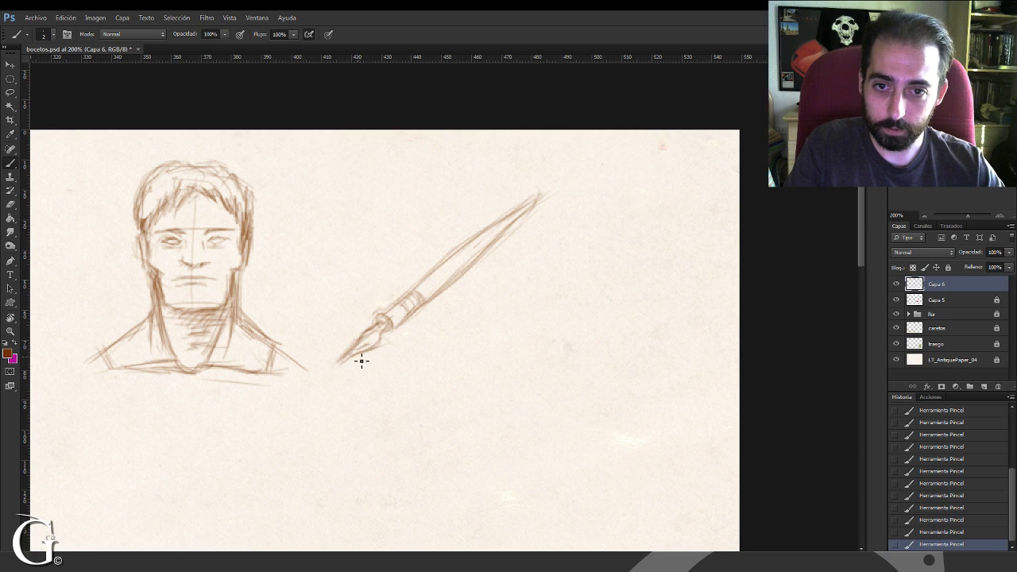
drag(453, 328, 432, 355)
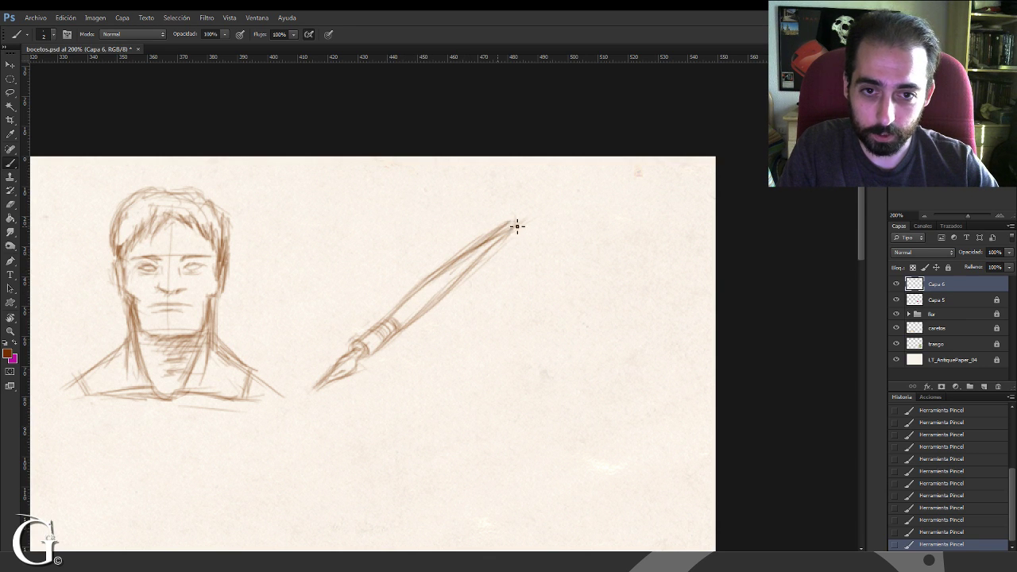
drag(513, 231, 446, 295)
drag(500, 250, 412, 321)
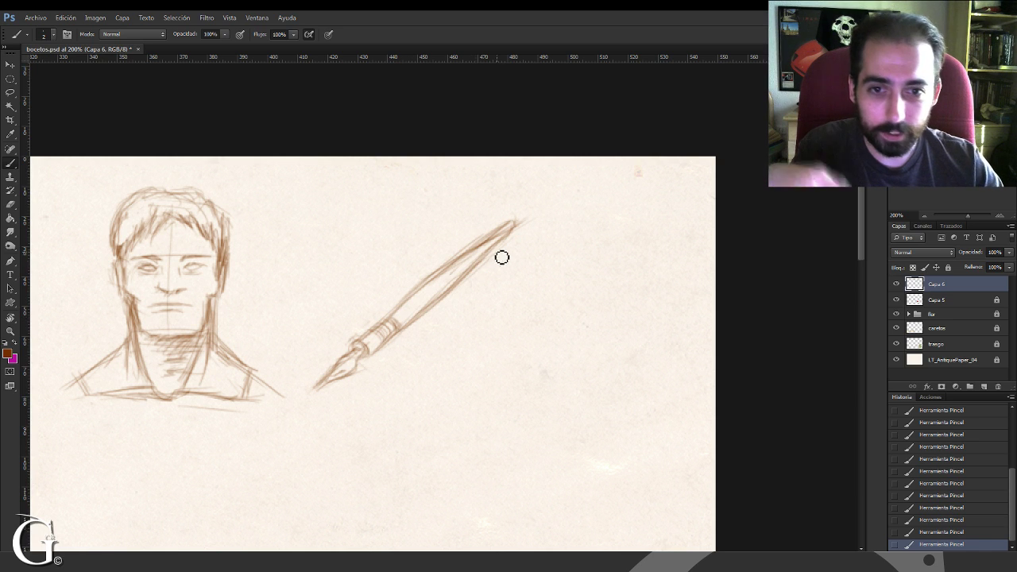
Step: Erase surplus lines along the pen's handle and refine both edges into cleaner contours
mouse_move(507, 243)
mouse_down()
mouse_move(415, 312)
mouse_move(443, 291)
mouse_up()
key(b)
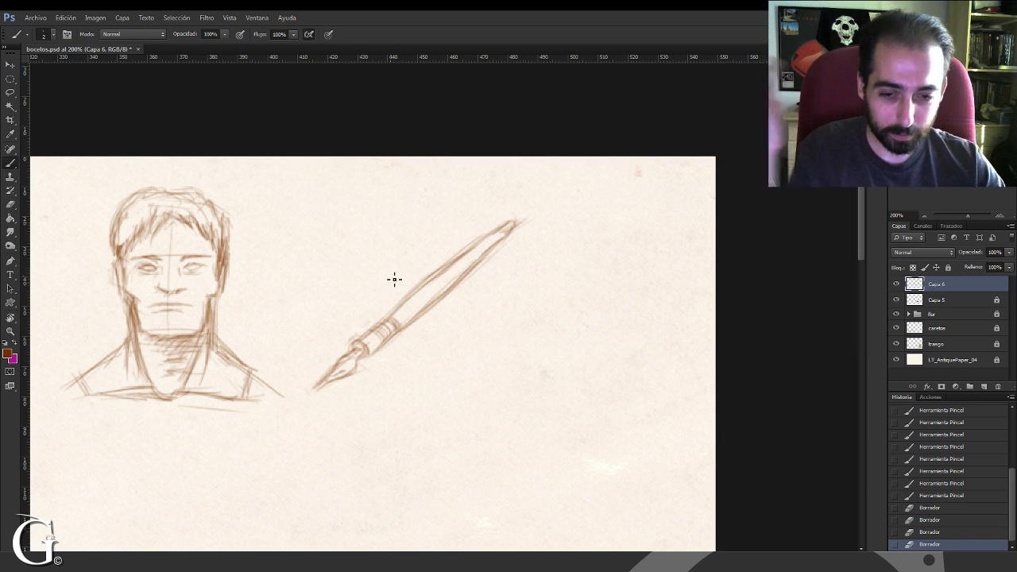
drag(471, 253, 450, 268)
mouse_move(505, 229)
mouse_down()
mouse_move(461, 265)
mouse_move(489, 253)
mouse_up()
drag(509, 240, 452, 292)
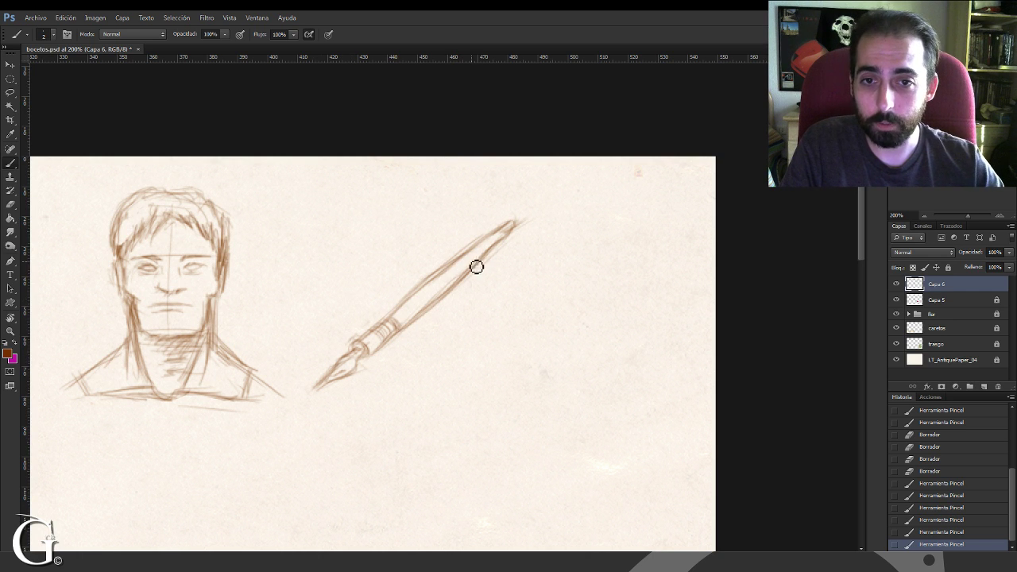
drag(451, 262, 488, 225)
mouse_move(430, 281)
mouse_down()
mouse_move(497, 221)
mouse_move(426, 282)
mouse_move(461, 247)
mouse_up()
mouse_move(409, 295)
mouse_down()
mouse_move(457, 254)
mouse_move(416, 290)
mouse_move(523, 242)
mouse_move(515, 230)
mouse_move(446, 292)
mouse_move(416, 290)
mouse_up()
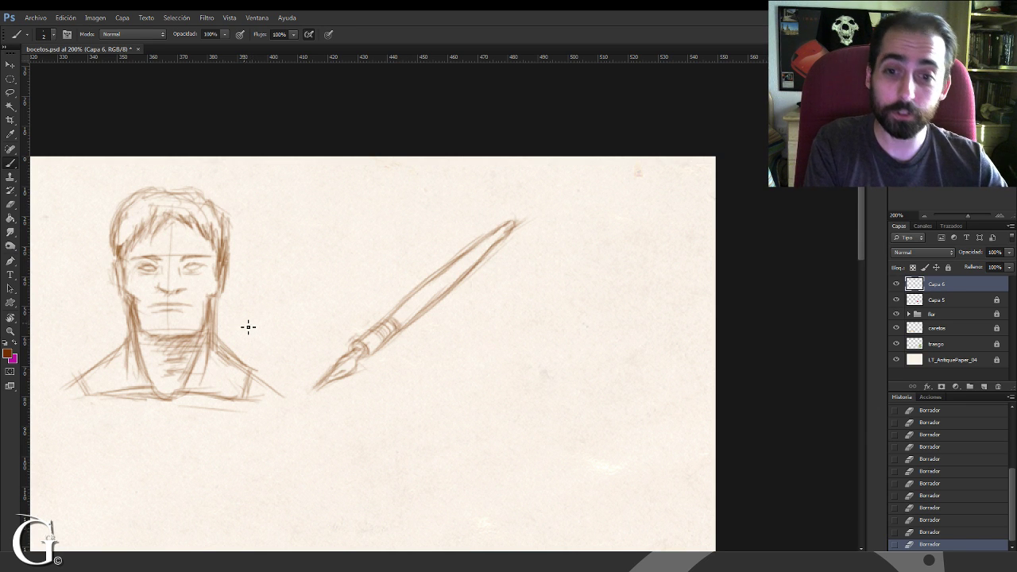
Step: Lasso the whole nib pen, rotate it about 17 degrees clockwise and clear the selection
key(l)
mouse_move(305, 330)
mouse_down()
mouse_move(297, 381)
mouse_move(521, 318)
mouse_move(413, 202)
mouse_move(299, 326)
mouse_up()
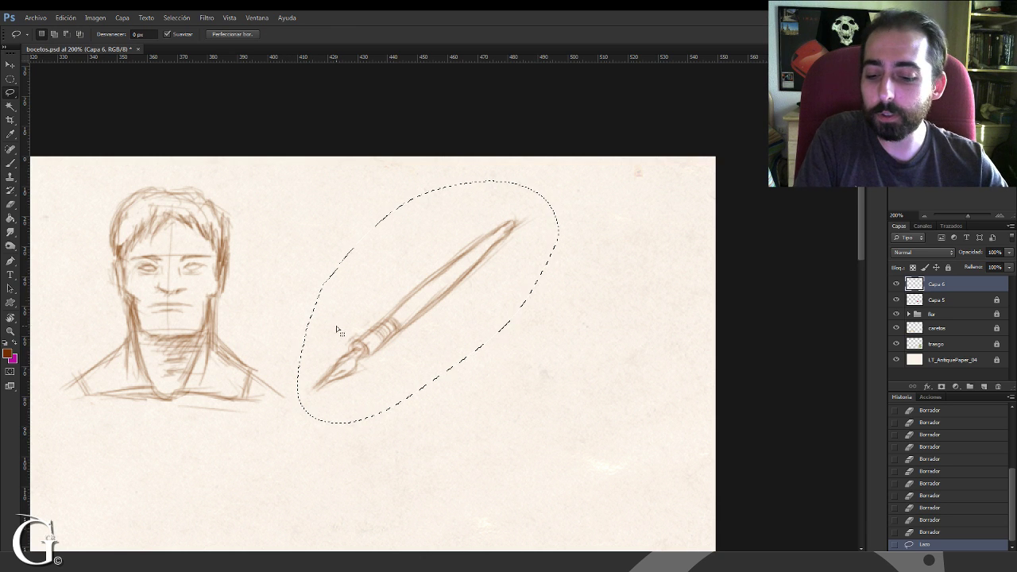
key(ctrl+t)
mouse_move(561, 170)
mouse_down()
mouse_move(595, 211)
mouse_move(570, 215)
mouse_up()
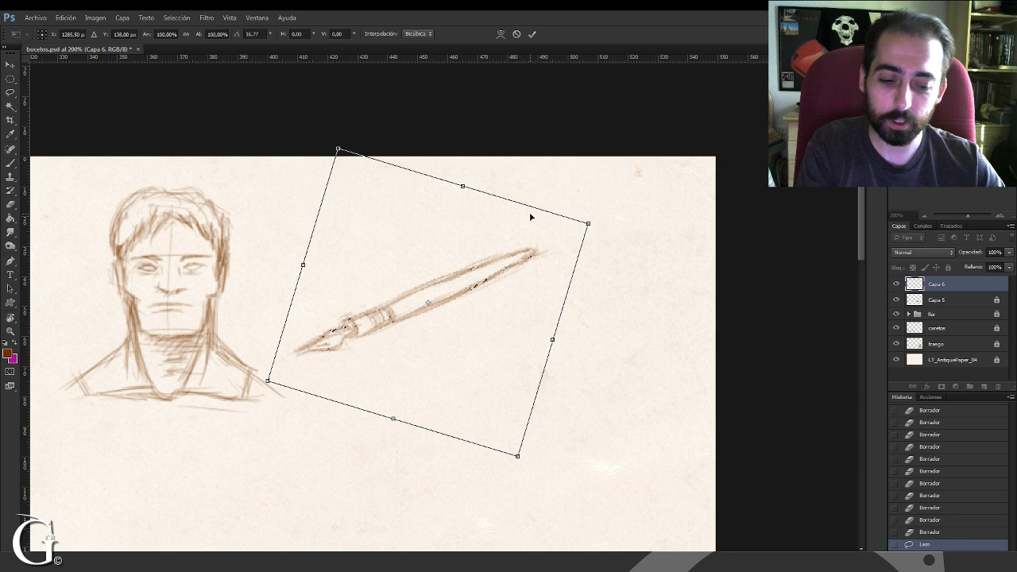
key(Return)
key(ctrl+d)
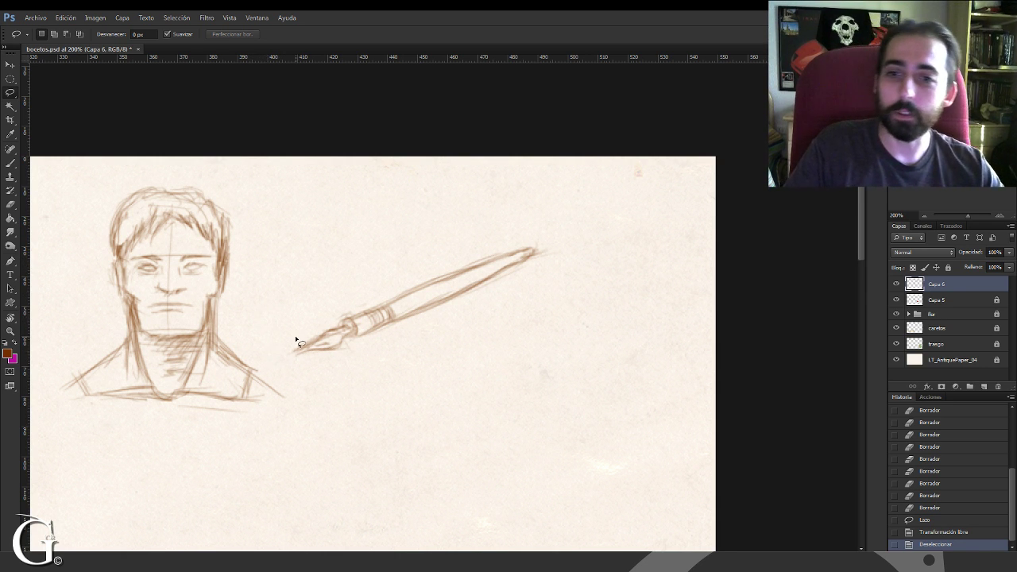
Step: Darken the nib's outline, the collar behind it and the lower edge of the handle with brush strokes
key(b)
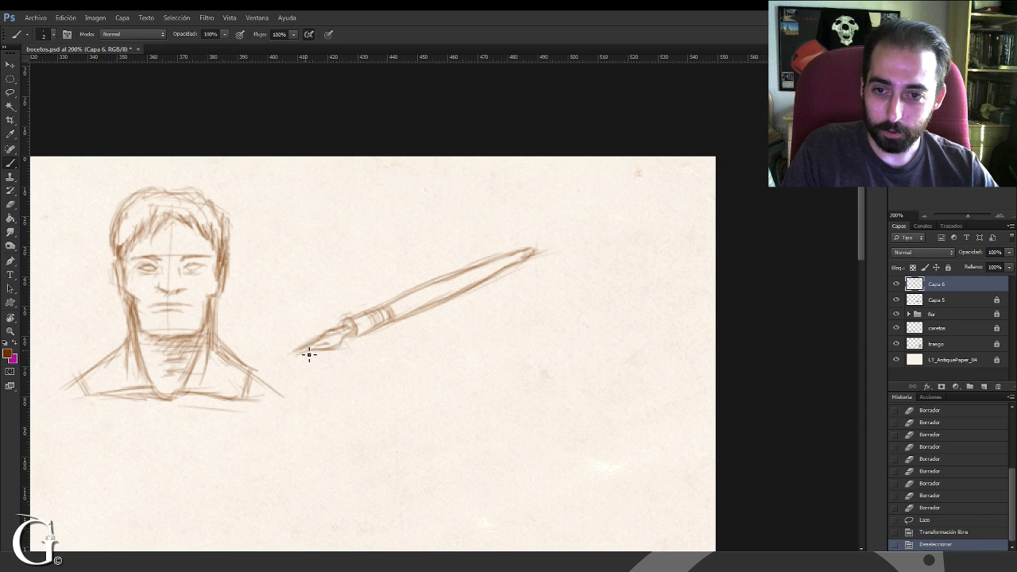
drag(317, 354, 334, 349)
drag(310, 351, 353, 337)
drag(348, 343, 357, 328)
drag(356, 331, 354, 335)
mouse_move(348, 343)
mouse_down()
mouse_move(349, 332)
mouse_move(393, 326)
mouse_up()
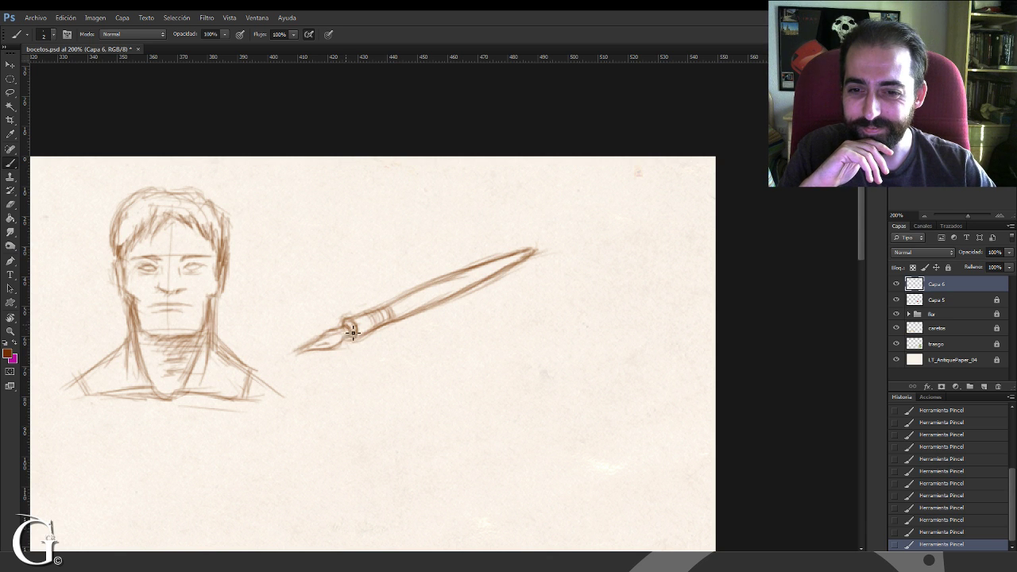
Step: Add short crossing strokes at the shoulder ends of the large front-facing bust
mouse_move(312, 396)
mouse_down()
mouse_move(413, 336)
mouse_move(438, 350)
mouse_move(425, 374)
mouse_move(409, 378)
mouse_up()
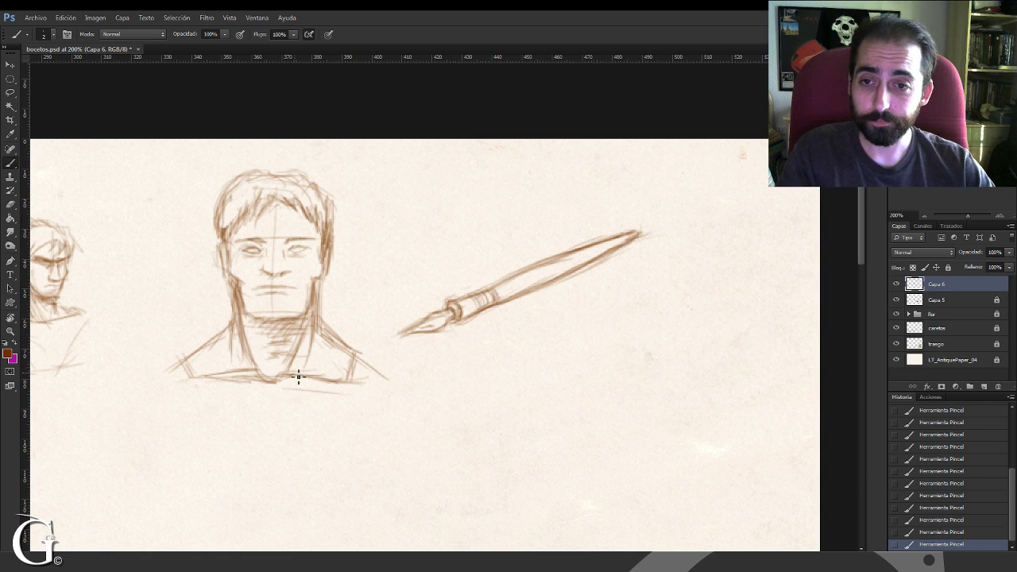
mouse_move(355, 370)
mouse_down()
mouse_move(347, 387)
mouse_move(363, 354)
mouse_move(387, 369)
mouse_move(366, 382)
mouse_move(359, 360)
mouse_up()
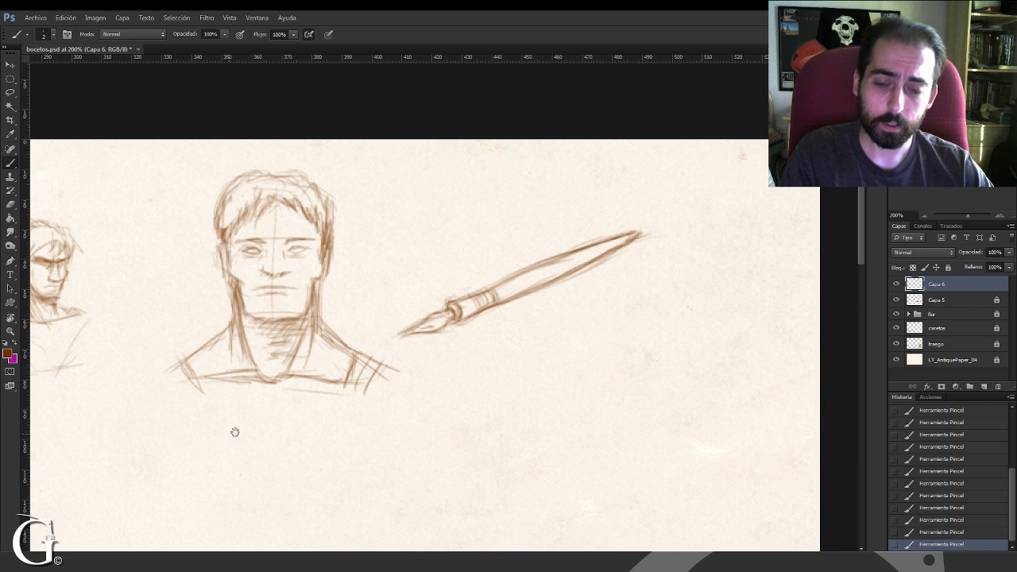
Step: Sketch a rough circle for a new head on the blank paper below the small bust
mouse_move(234, 429)
mouse_down()
mouse_move(428, 321)
mouse_move(312, 353)
mouse_move(414, 340)
mouse_up()
drag(310, 328, 318, 434)
drag(298, 353, 333, 432)
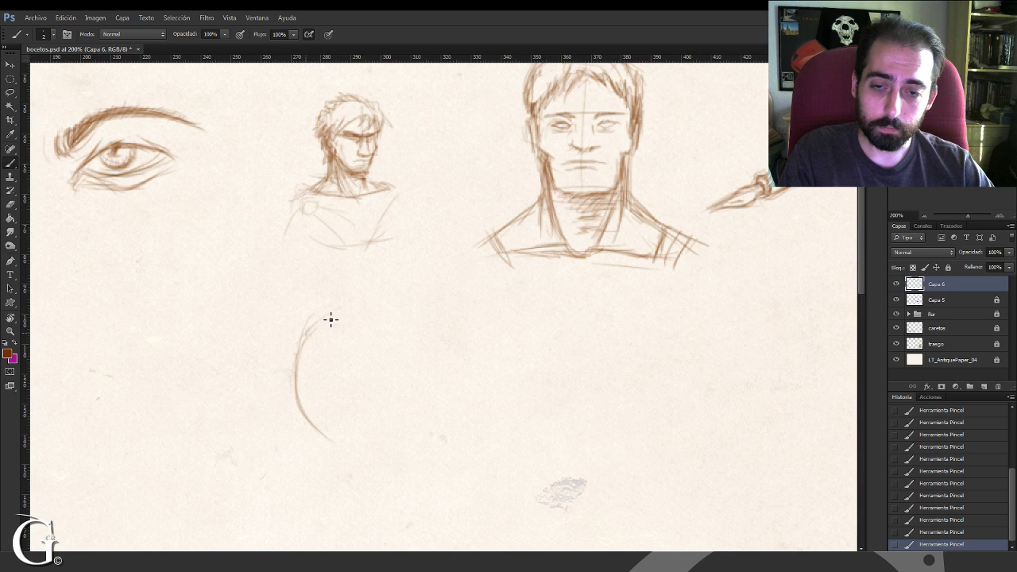
mouse_move(332, 320)
mouse_down()
mouse_move(413, 347)
mouse_move(424, 372)
mouse_move(401, 423)
mouse_up()
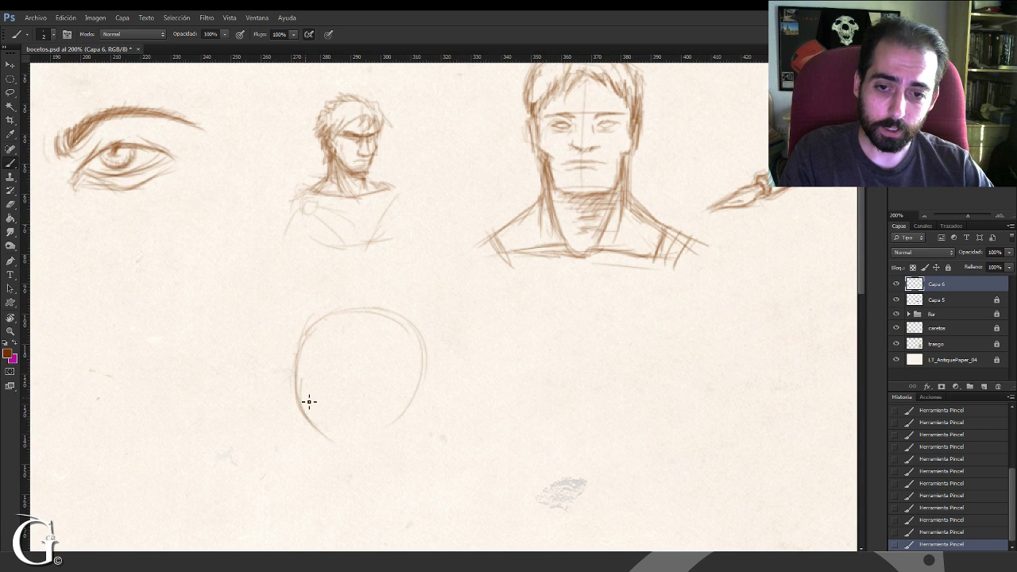
mouse_move(318, 432)
mouse_down()
mouse_move(405, 397)
mouse_move(348, 443)
mouse_move(389, 427)
mouse_up()
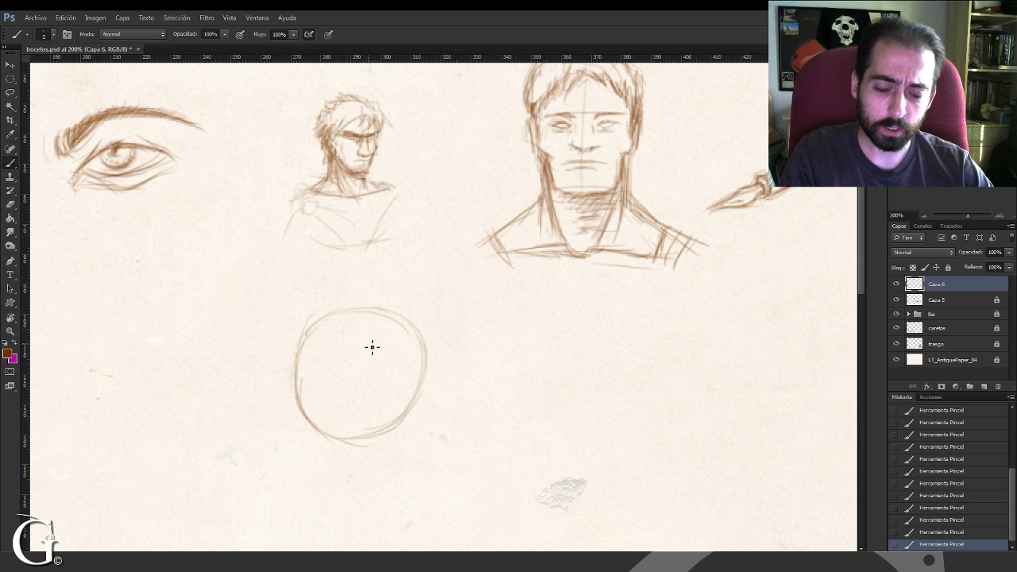
Step: Draw a curved vertical centre line and a side-plane line inside the new head circle
drag(327, 331, 315, 429)
drag(324, 334, 321, 438)
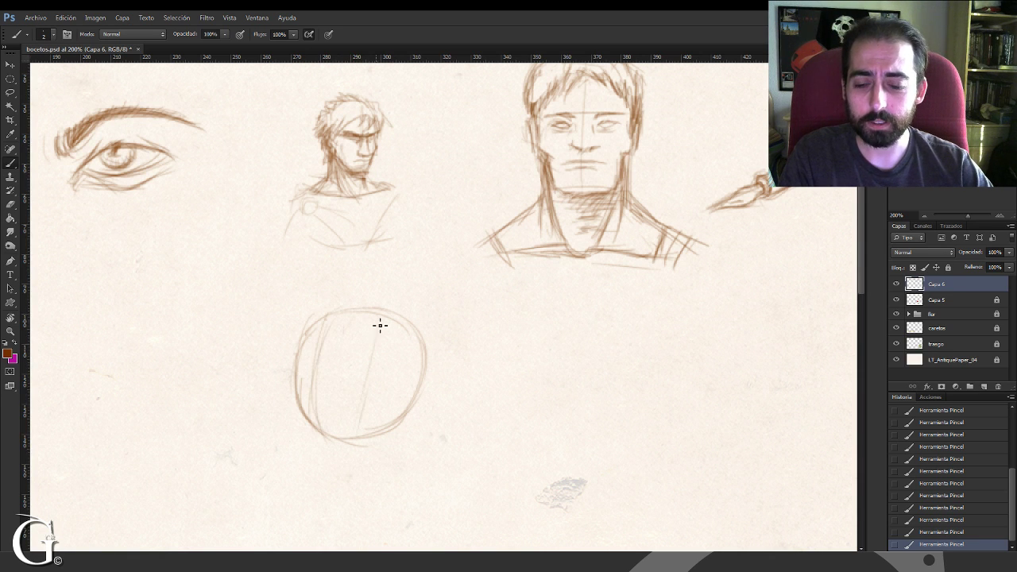
drag(378, 329, 364, 423)
drag(327, 315, 378, 326)
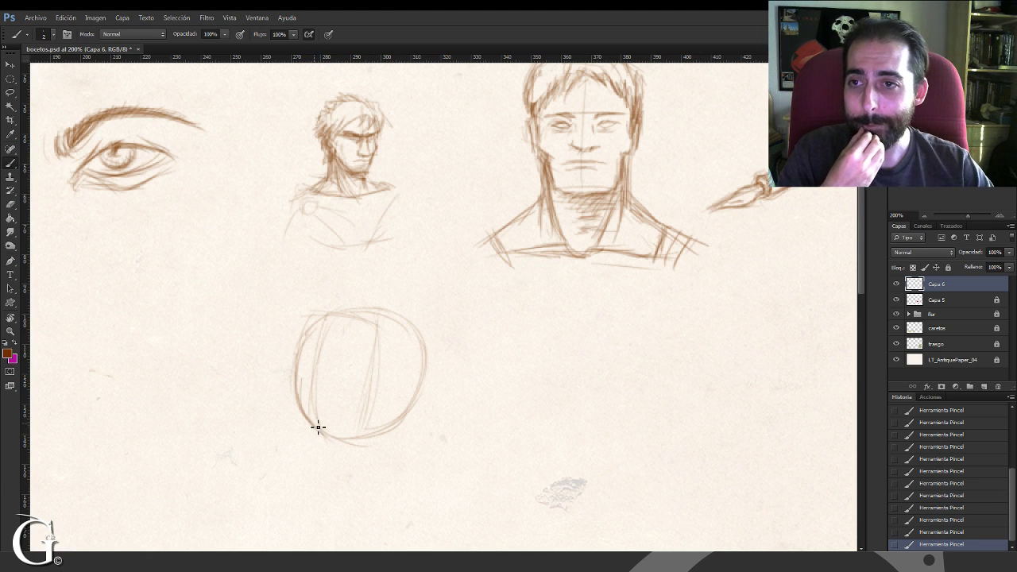
Step: Add slanted guidelines for the brow, nose base and chin to the new head, with an ear outline
drag(264, 315, 304, 297)
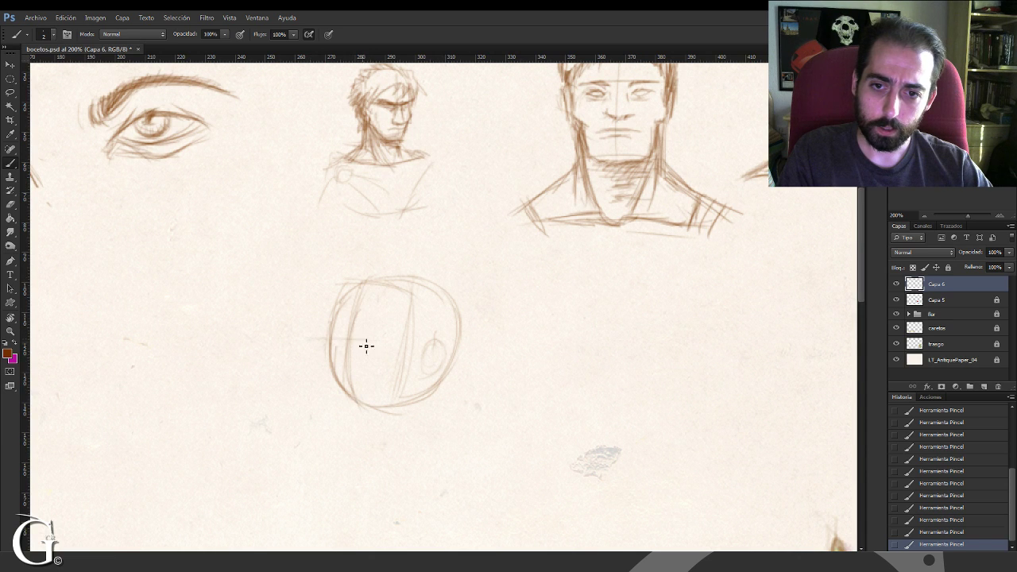
drag(307, 336, 419, 352)
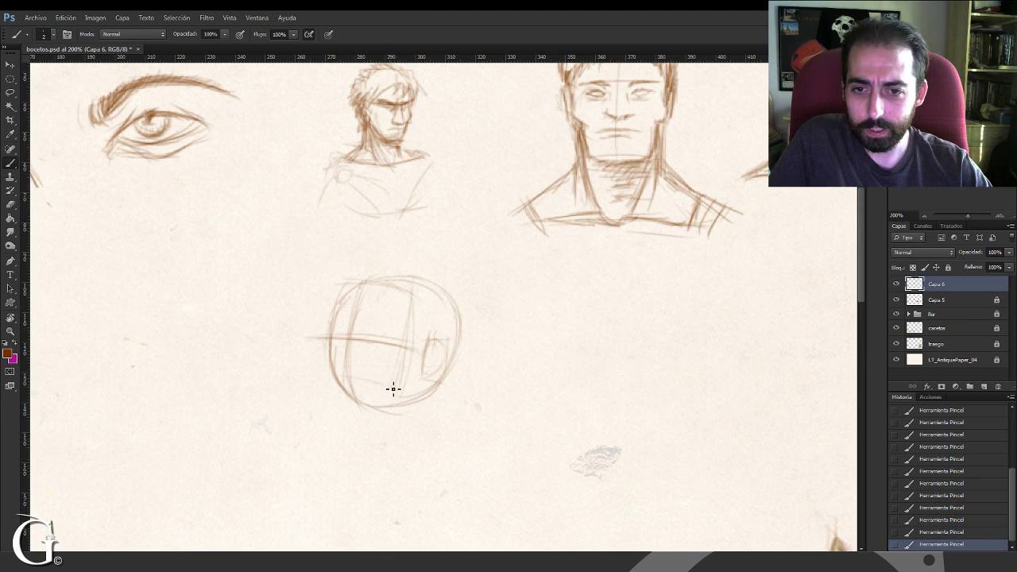
drag(317, 375, 401, 386)
drag(316, 371, 402, 389)
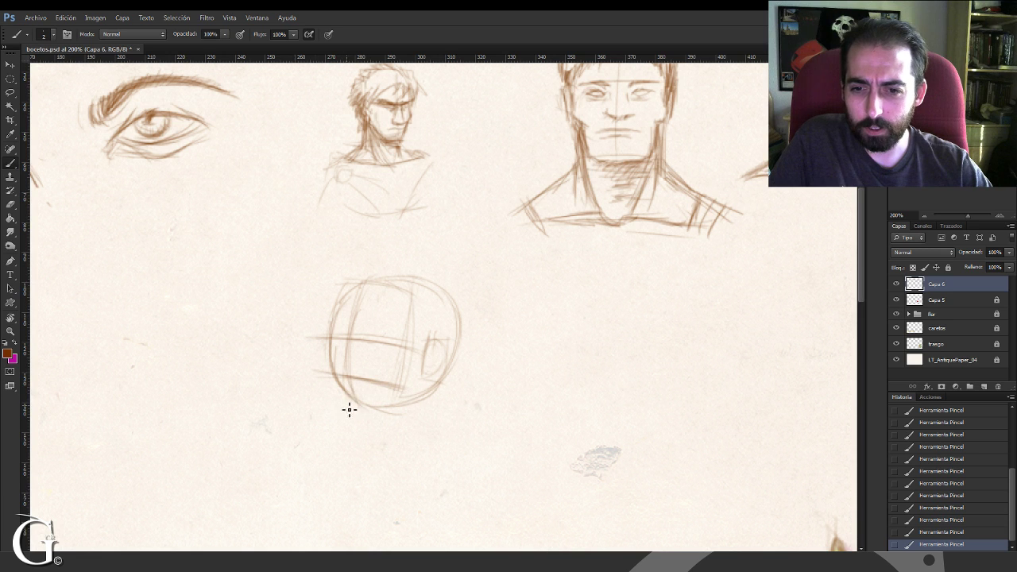
drag(378, 420, 326, 414)
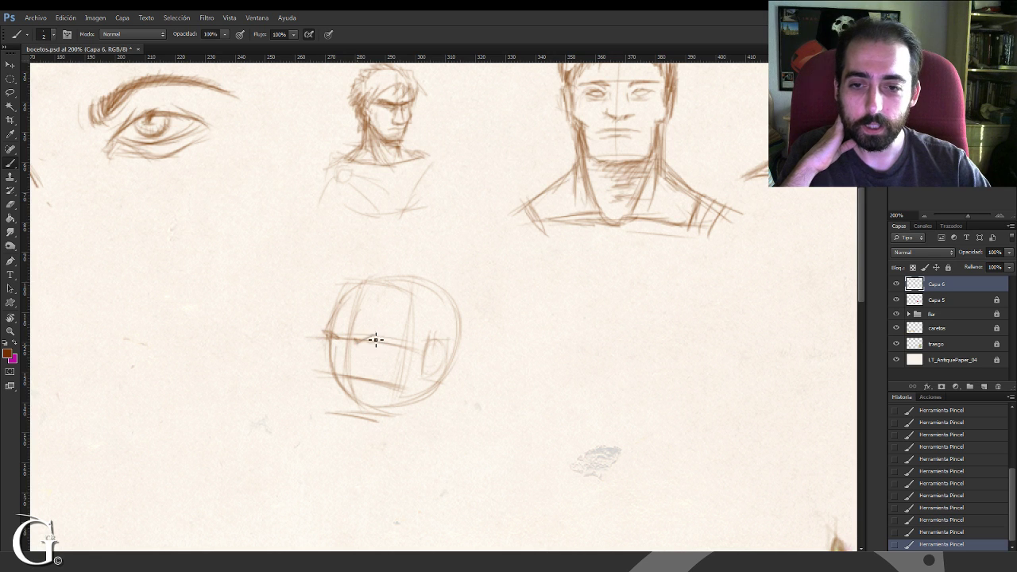
Step: Sketch the brows, near eye, nose, mouth and jaw of the three-quarter head over its guidelines
drag(361, 348, 364, 340)
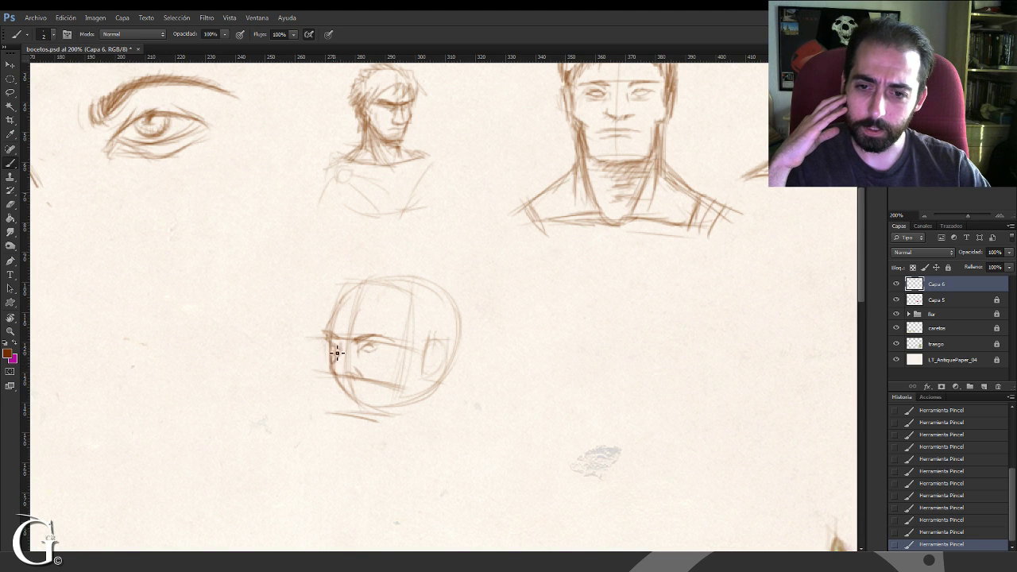
mouse_move(334, 372)
mouse_down()
mouse_move(349, 414)
mouse_move(348, 395)
mouse_move(384, 396)
mouse_move(357, 396)
mouse_move(369, 399)
mouse_move(346, 409)
mouse_move(361, 429)
mouse_move(356, 422)
mouse_move(366, 430)
mouse_move(409, 407)
mouse_move(370, 429)
mouse_move(402, 402)
mouse_move(378, 426)
mouse_move(420, 391)
mouse_up()
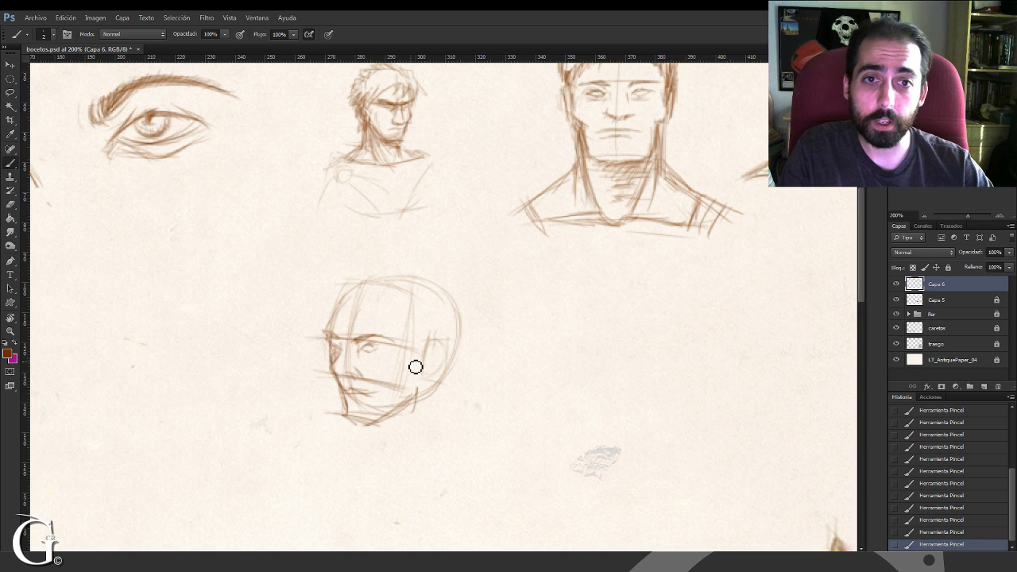
Step: Erase the guidelines crossing the three-quarter face and darken the base of the nose
key(e)
mouse_move(375, 384)
mouse_down()
mouse_move(347, 373)
mouse_move(341, 385)
mouse_up()
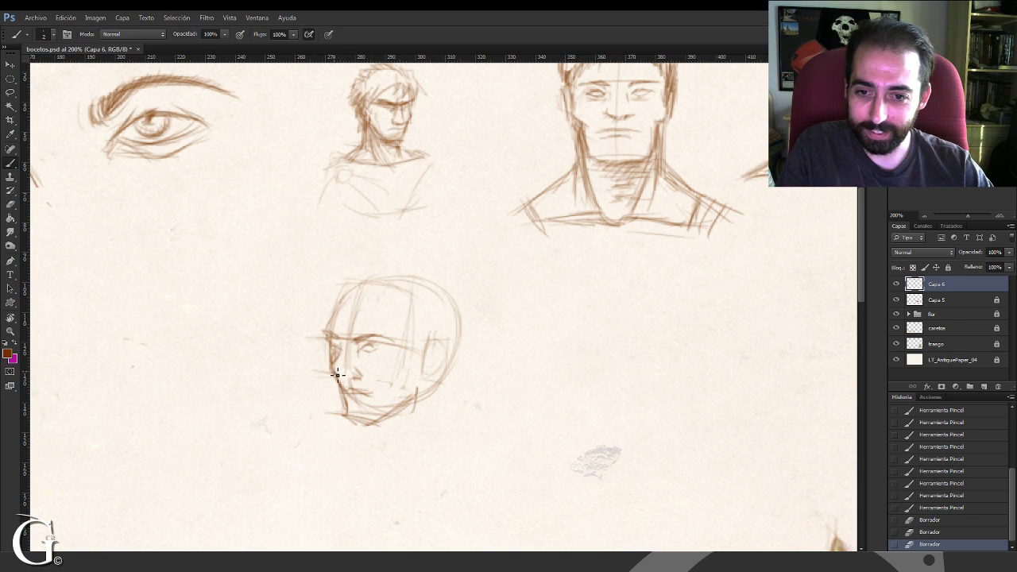
mouse_move(339, 375)
mouse_down()
mouse_move(342, 389)
mouse_move(361, 380)
mouse_move(354, 374)
mouse_up()
drag(352, 373, 350, 370)
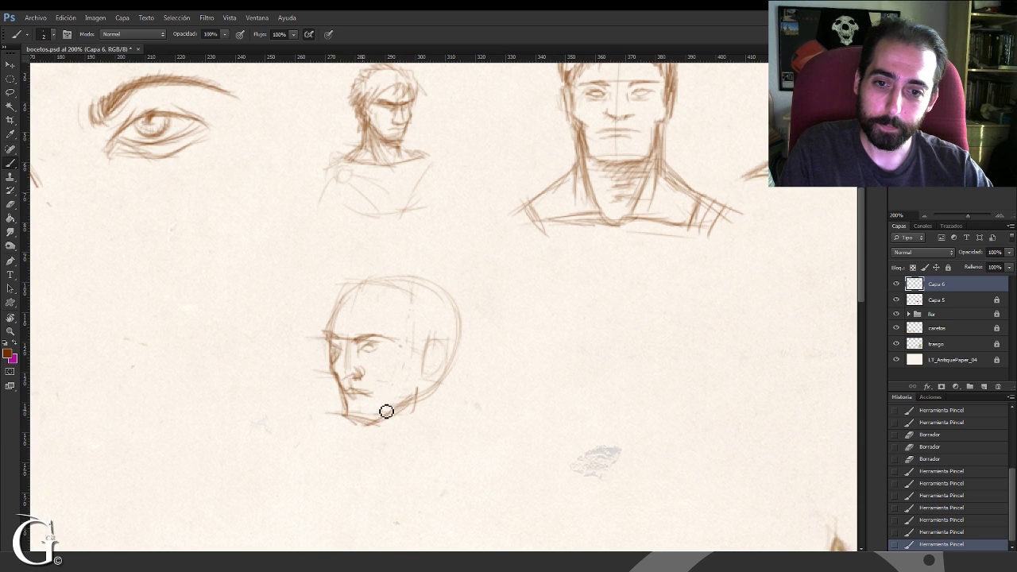
Step: Erase the leftover circle lines around the jaw of the three-quarter head
drag(419, 396, 406, 410)
drag(409, 406, 388, 417)
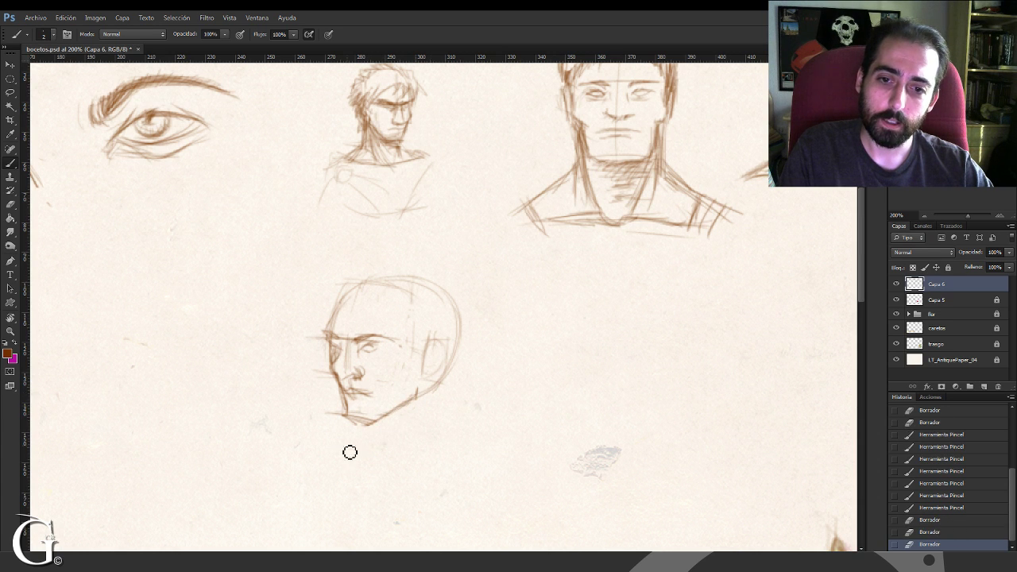
drag(350, 452, 336, 470)
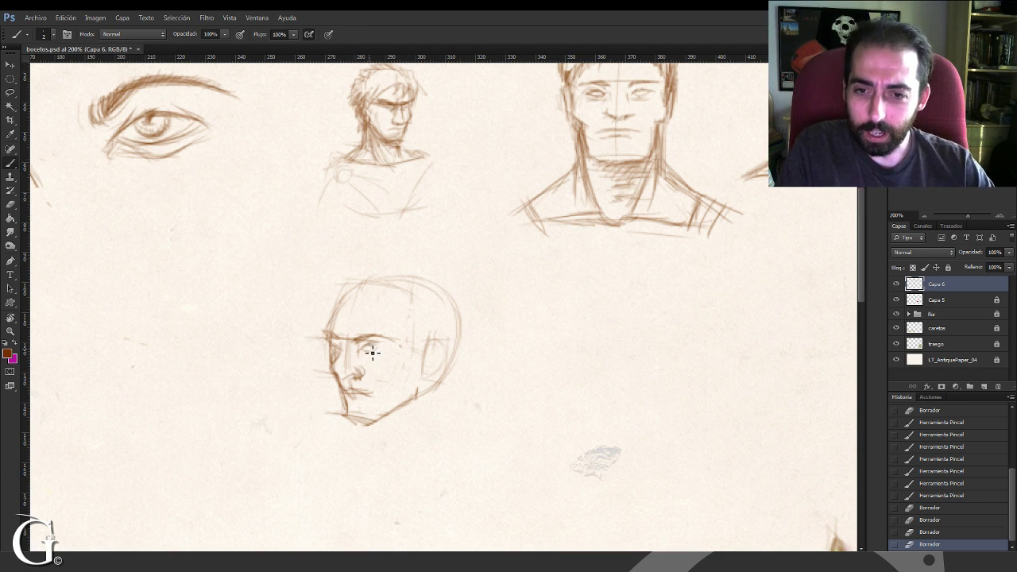
Step: Define the lids and iris of the near eye and darken the far eye on the three-quarter head
drag(368, 352, 368, 348)
mouse_move(367, 348)
mouse_down()
mouse_move(374, 358)
mouse_move(371, 349)
mouse_up()
drag(372, 348, 379, 351)
drag(376, 350, 380, 353)
drag(377, 352, 331, 350)
drag(330, 345, 331, 347)
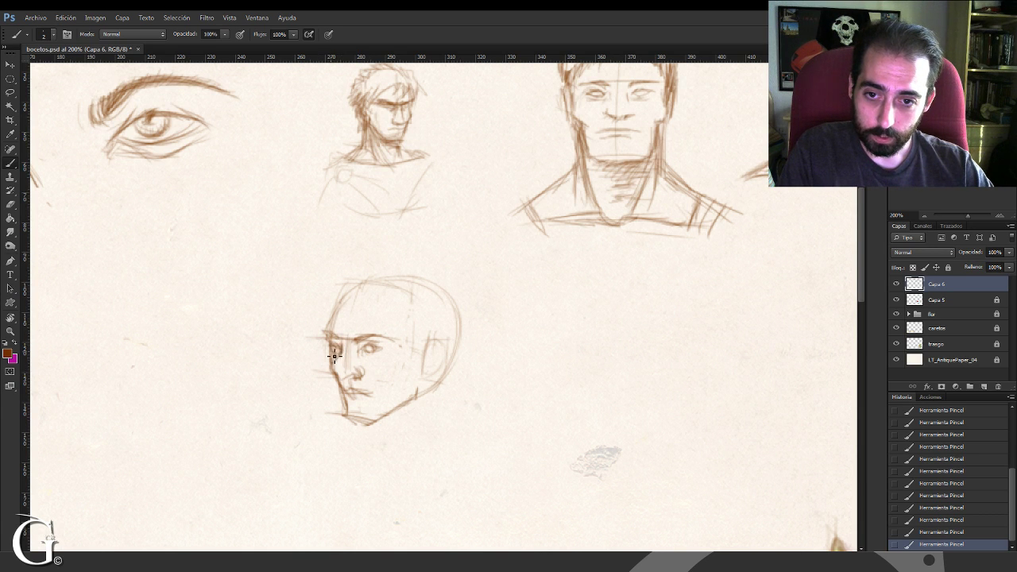
Step: Draw the ear of the three-quarter head with its outer rim and inner folds
drag(444, 384, 373, 372)
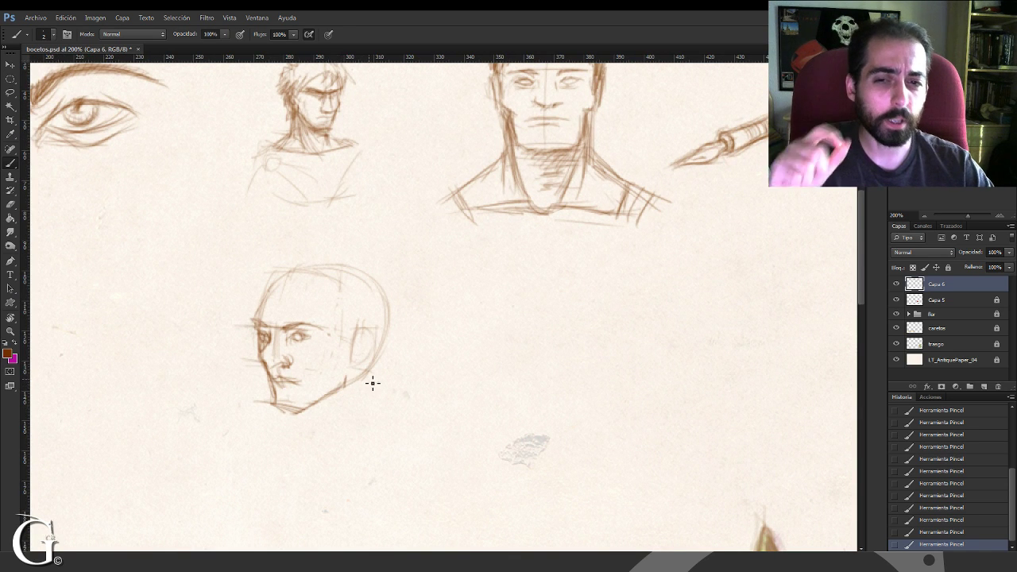
mouse_move(368, 334)
mouse_down()
mouse_move(377, 336)
mouse_move(347, 371)
mouse_move(365, 367)
mouse_up()
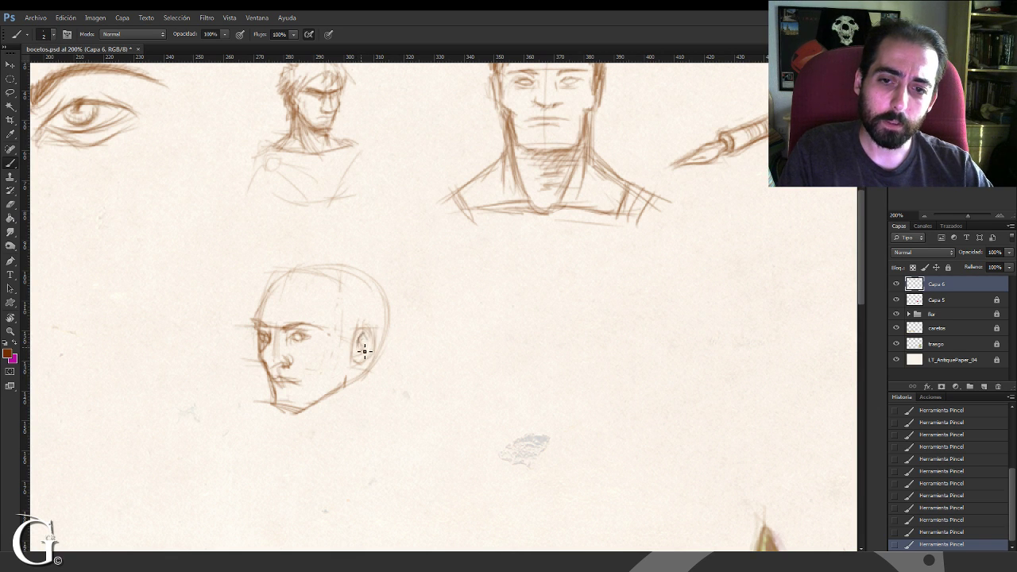
drag(365, 340, 362, 359)
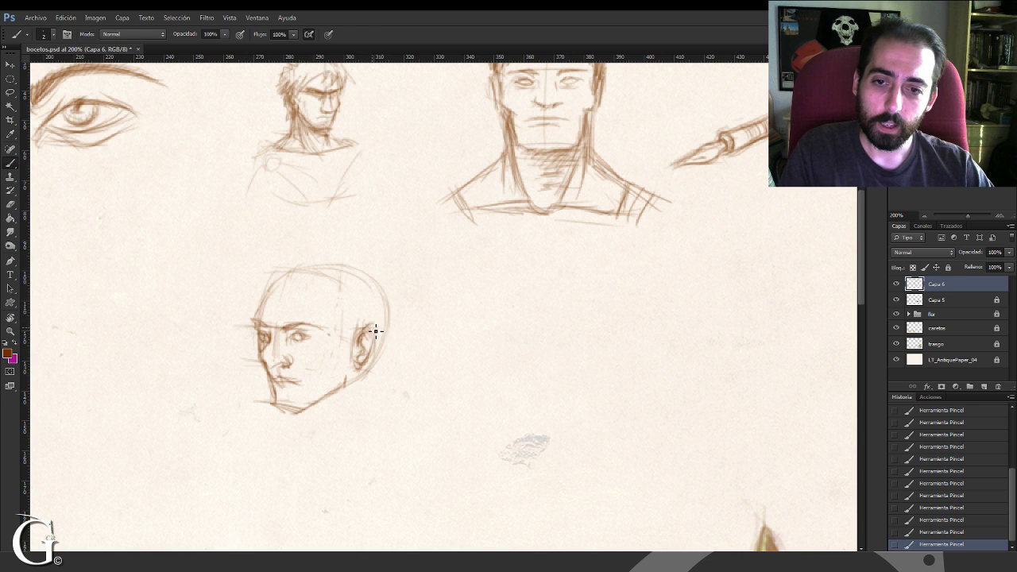
drag(334, 346, 370, 355)
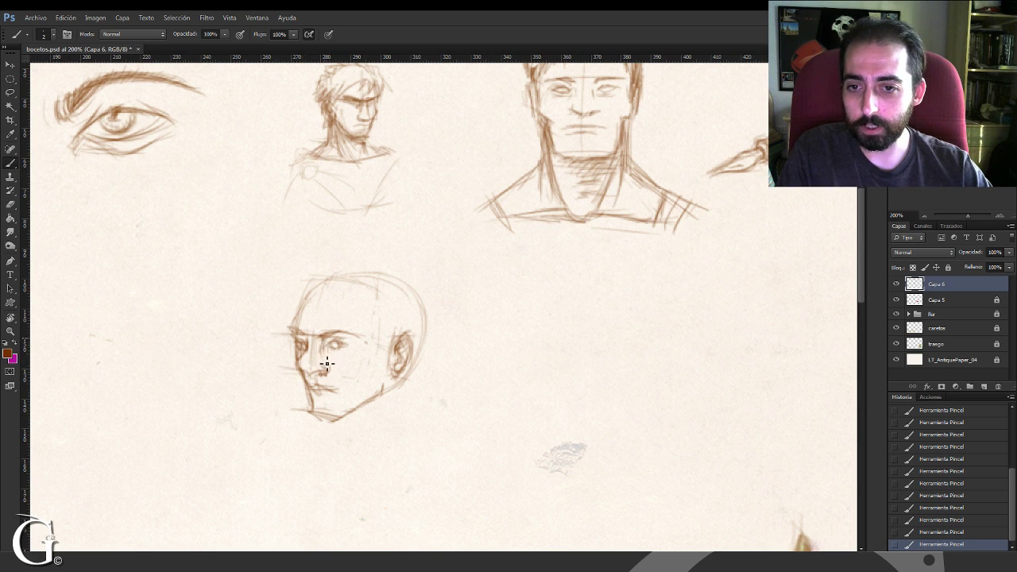
Step: Sketch the outline of centre-parted hair falling from the forehead down both sides of the three-quarter face
drag(324, 305, 326, 313)
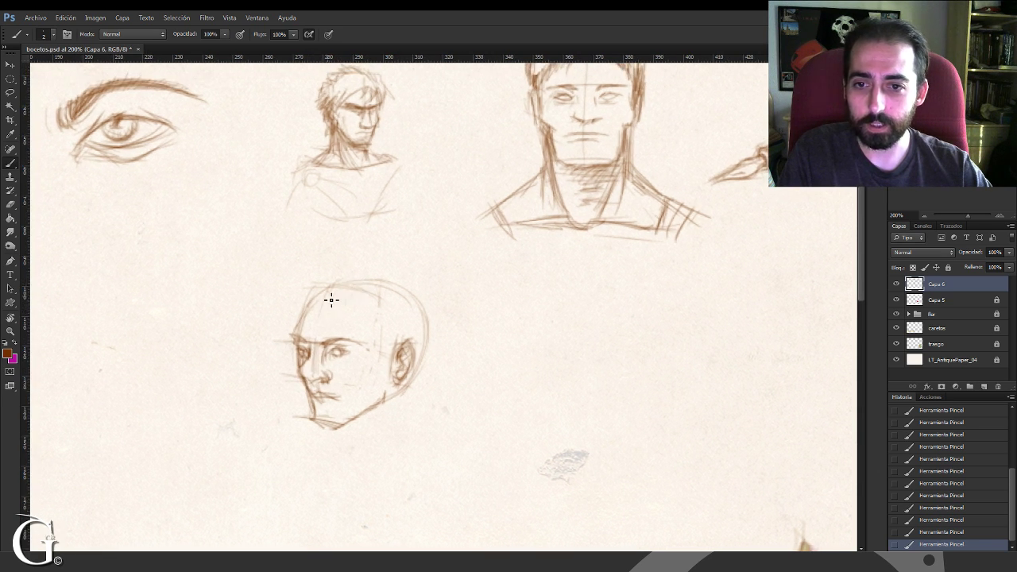
mouse_move(321, 278)
mouse_down()
mouse_move(263, 363)
mouse_move(273, 378)
mouse_up()
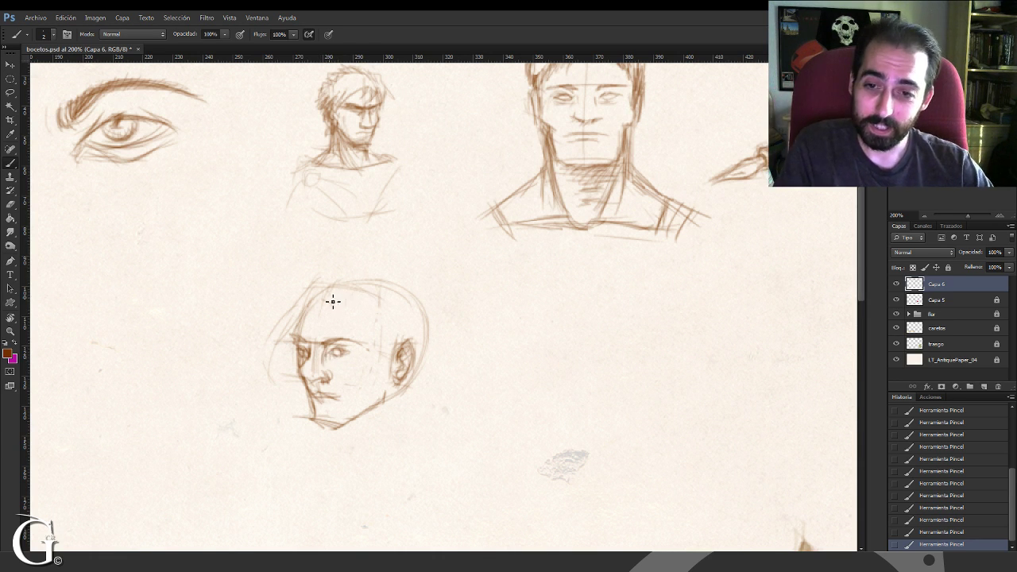
mouse_move(325, 288)
mouse_down()
mouse_move(319, 272)
mouse_move(307, 295)
mouse_up()
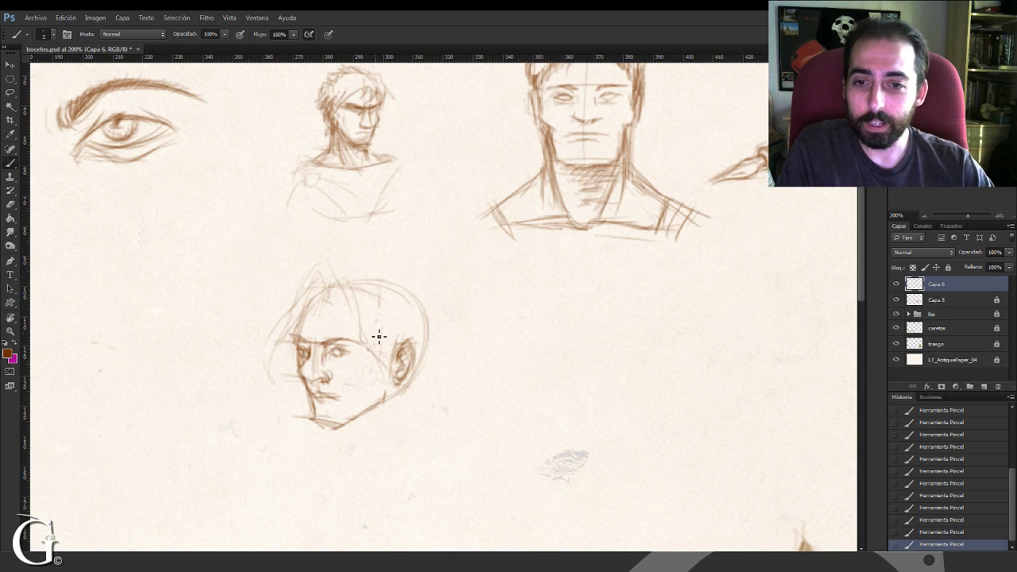
drag(360, 309, 403, 351)
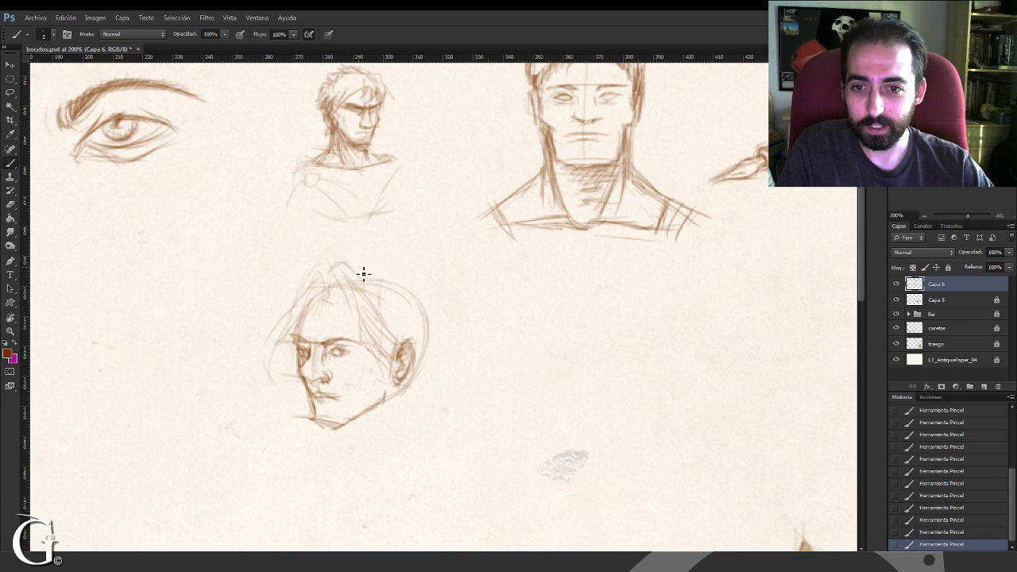
Step: Add long hair strands sweeping from the parting over the near temple and crown towards the ear
drag(333, 268, 361, 331)
drag(347, 282, 367, 332)
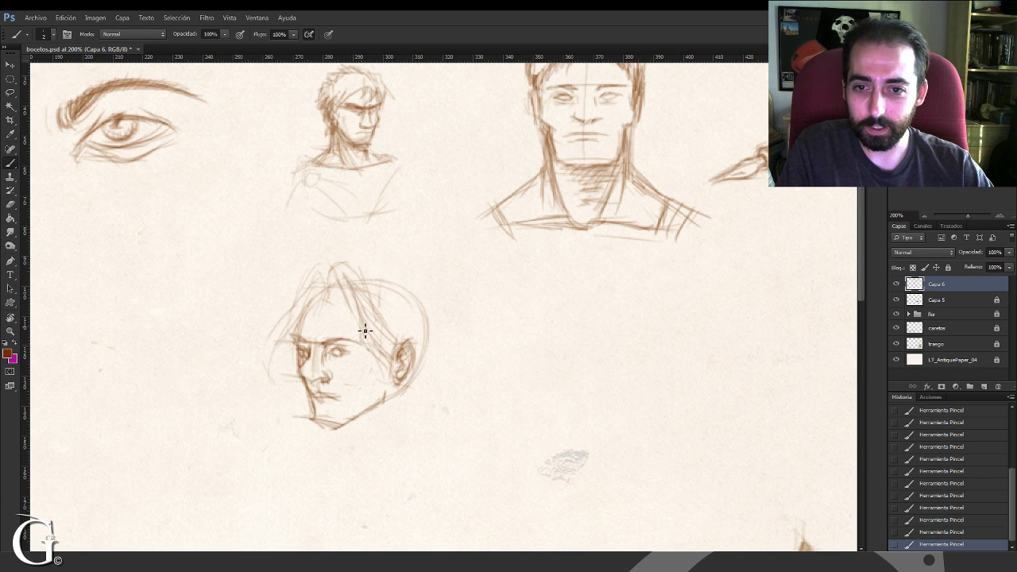
drag(360, 270, 390, 313)
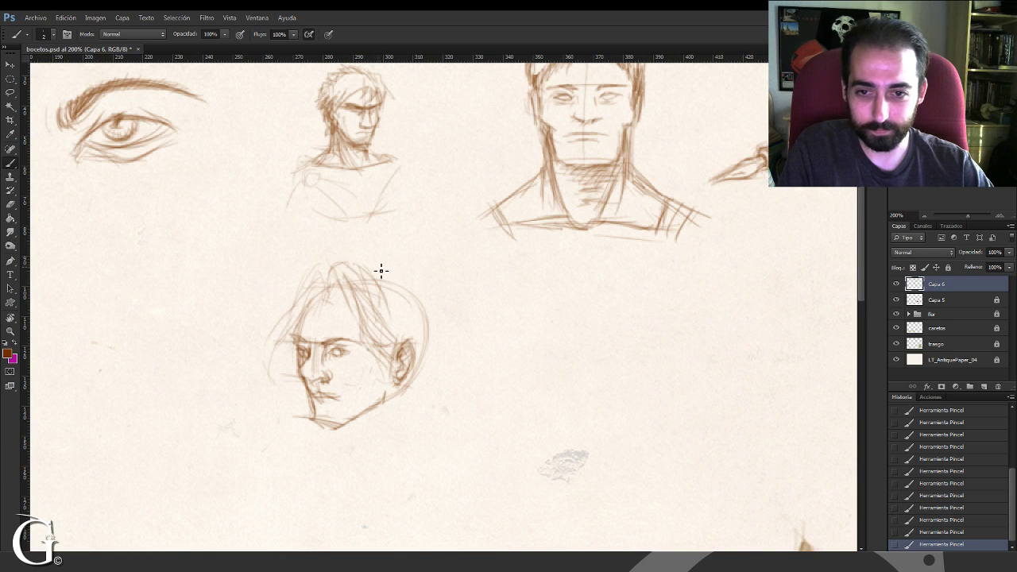
drag(384, 268, 411, 332)
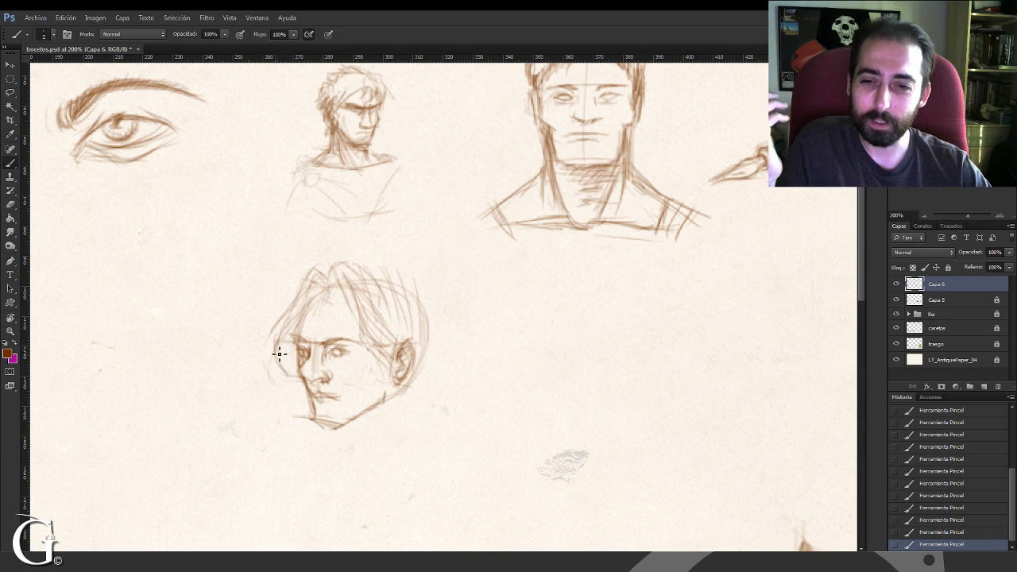
Step: Build up the hair lock hanging beside the far eye and cheek of the three-quarter head
mouse_move(280, 355)
mouse_down()
mouse_move(284, 345)
mouse_move(291, 386)
mouse_up()
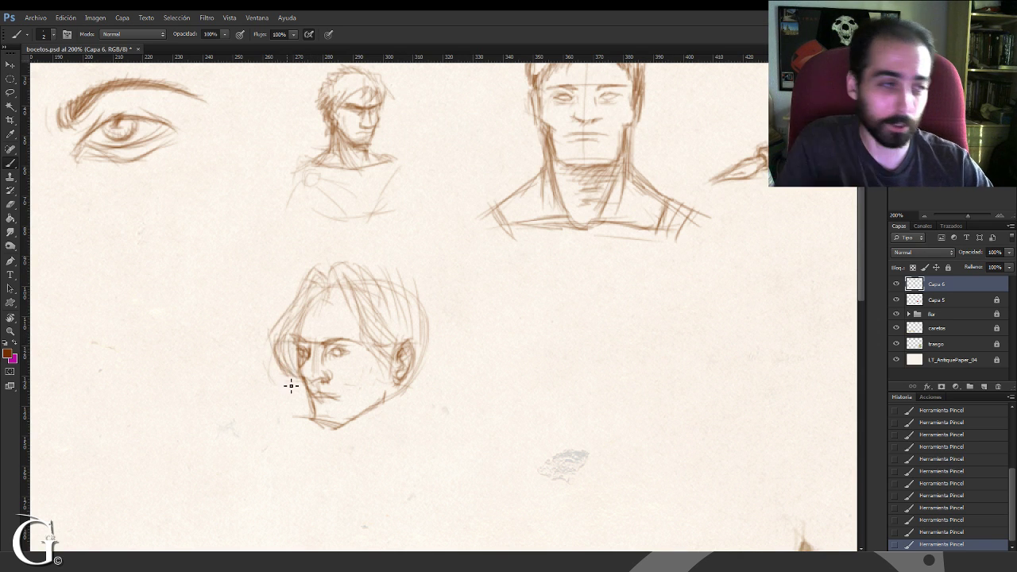
mouse_move(308, 303)
mouse_down()
mouse_move(282, 354)
mouse_move(288, 374)
mouse_up()
drag(294, 329, 290, 372)
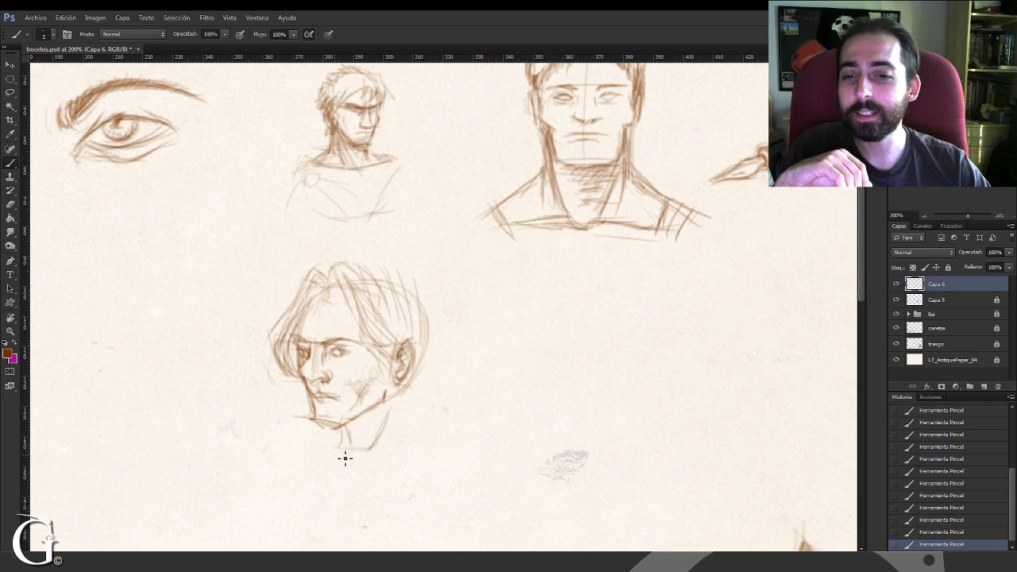
Step: Sketch the throat, nape and curved collar line beneath the three-quarter head
mouse_move(339, 456)
mouse_down()
mouse_move(355, 427)
mouse_move(334, 452)
mouse_up()
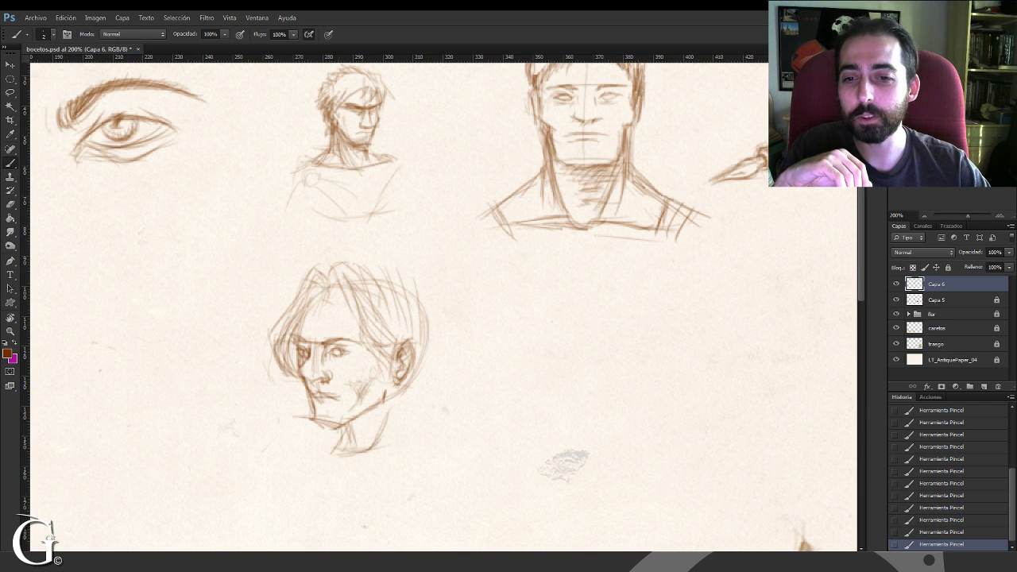
drag(407, 379, 411, 445)
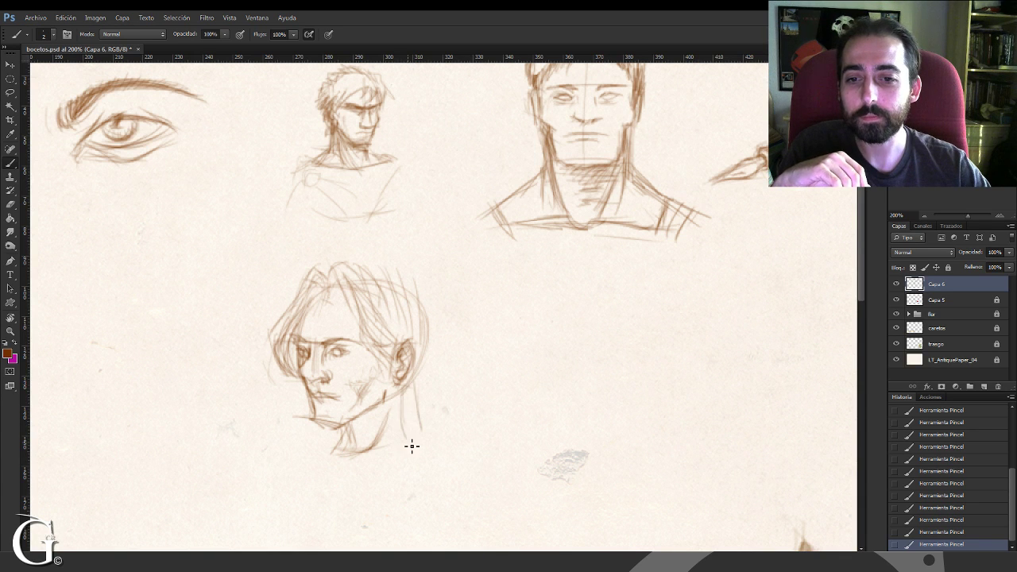
mouse_move(367, 469)
mouse_down()
mouse_move(385, 401)
mouse_move(346, 377)
mouse_move(352, 402)
mouse_move(445, 383)
mouse_move(380, 402)
mouse_move(419, 364)
mouse_move(436, 367)
mouse_move(408, 348)
mouse_move(429, 372)
mouse_move(418, 373)
mouse_move(417, 350)
mouse_move(433, 372)
mouse_up()
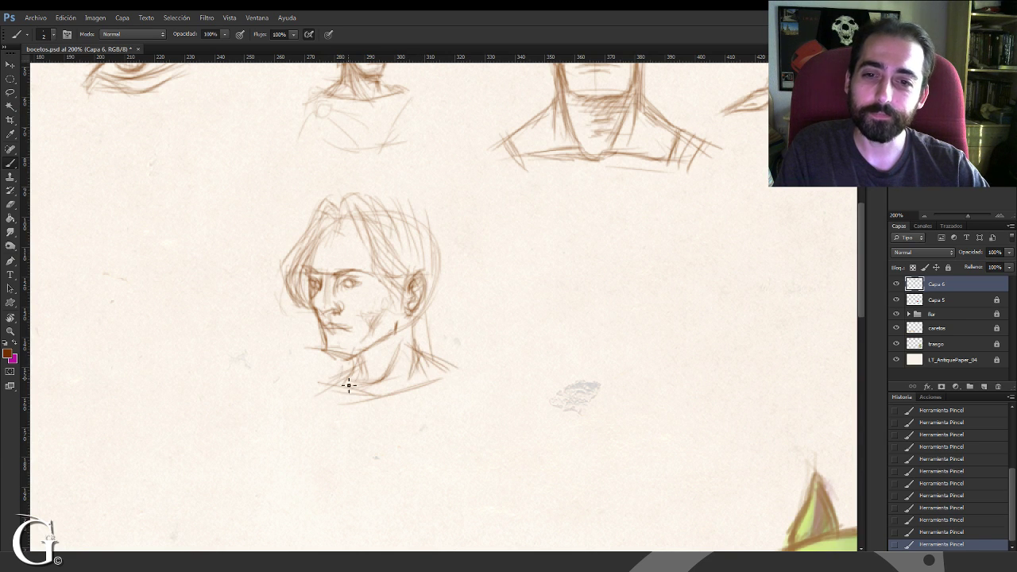
mouse_move(348, 385)
mouse_down()
mouse_move(379, 404)
mouse_move(363, 409)
mouse_move(378, 398)
mouse_up()
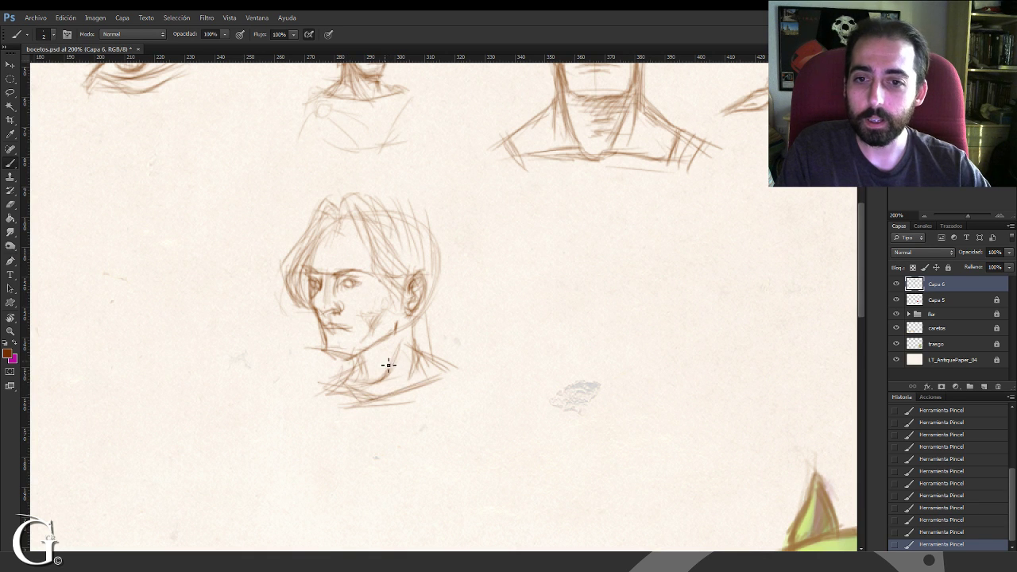
Step: Shade the neck below the jaw and reinforce the nape and shoulder end of the collar
drag(396, 335, 365, 380)
mouse_move(407, 337)
mouse_down()
mouse_move(364, 367)
mouse_move(361, 359)
mouse_move(360, 379)
mouse_up()
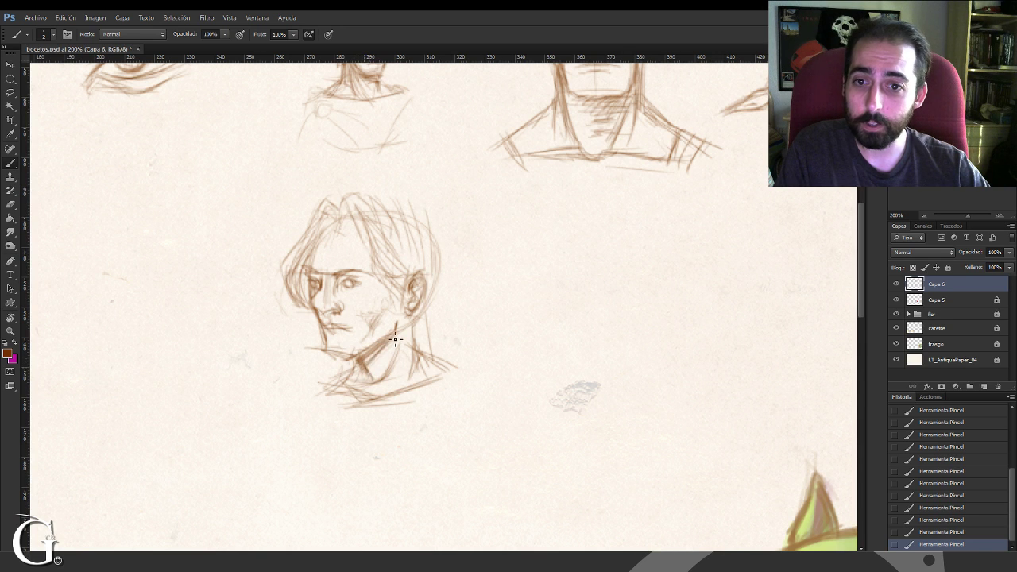
drag(395, 340, 384, 350)
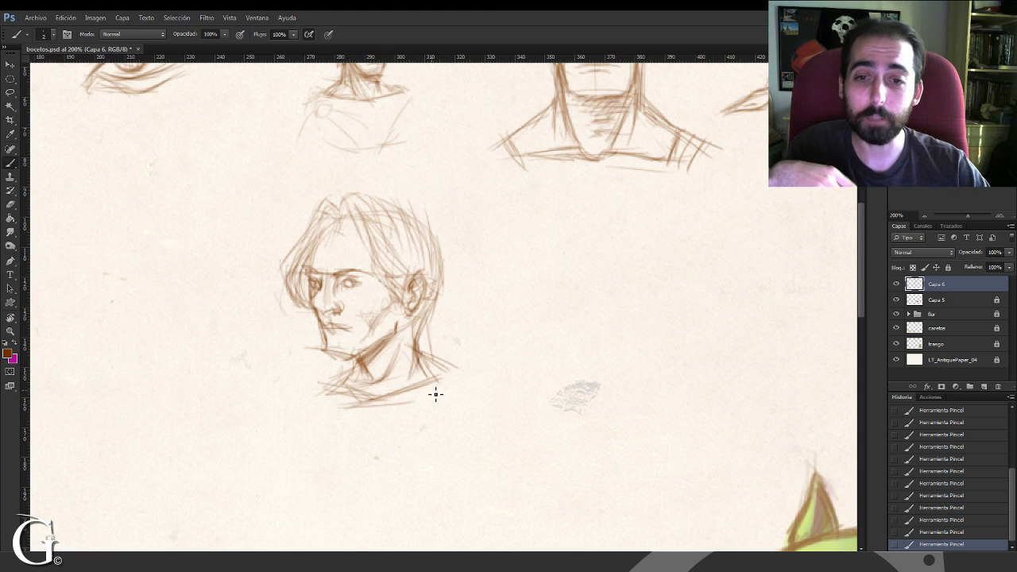
drag(418, 354, 450, 384)
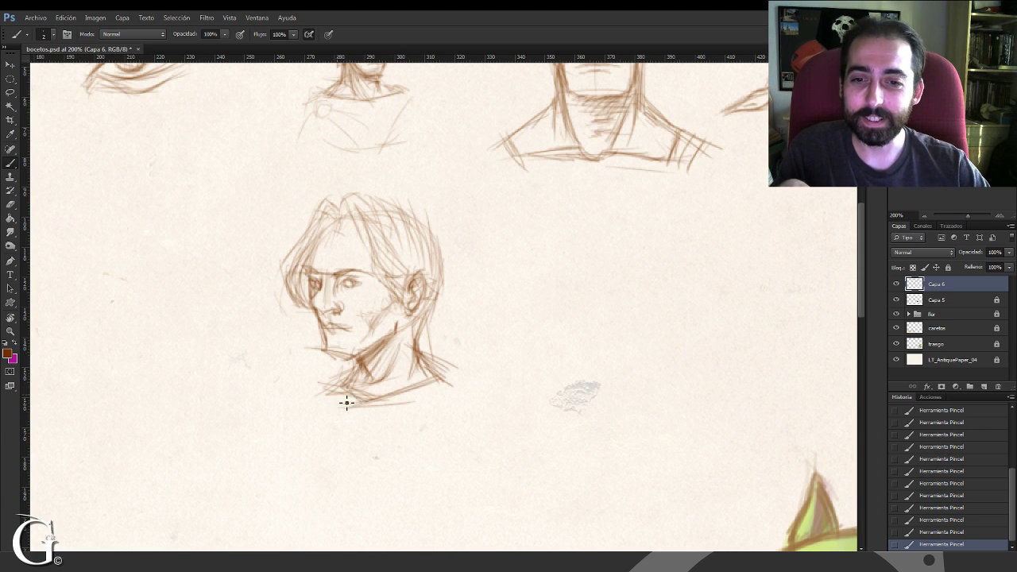
Step: Darken the hair strands framing the far side of the three-quarter face
drag(313, 286, 382, 321)
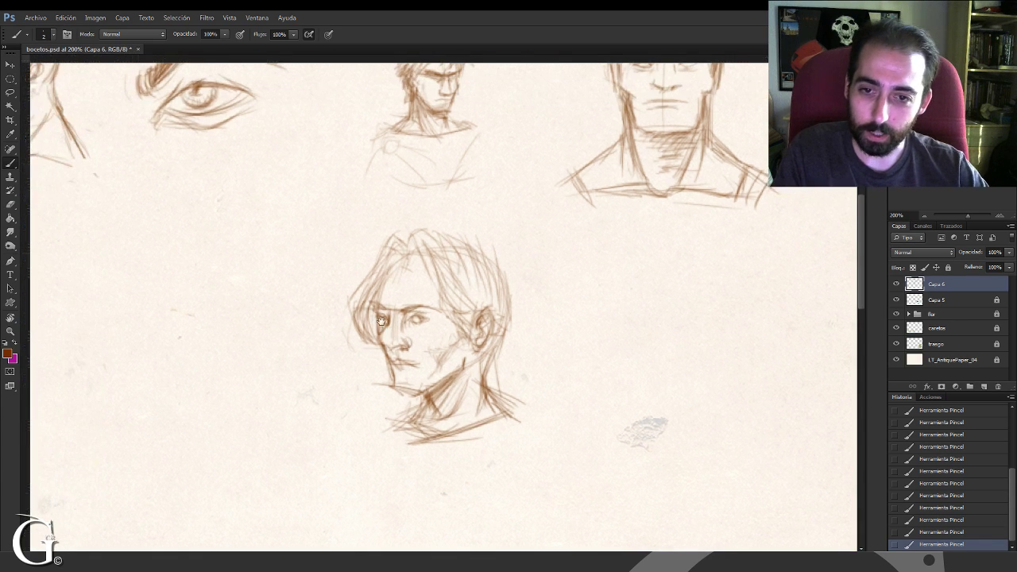
key(ctrl+r)
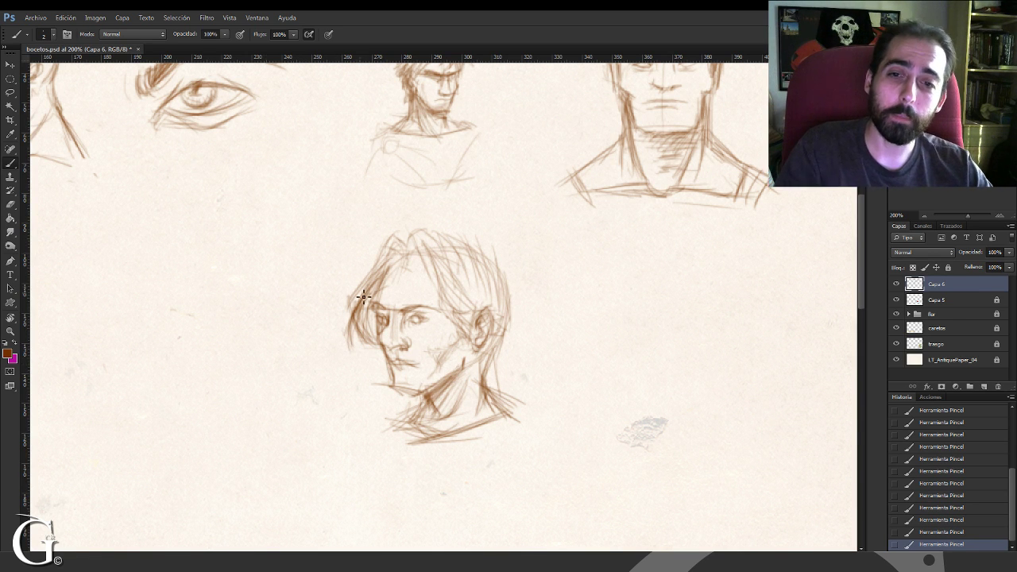
mouse_move(400, 306)
mouse_down()
mouse_move(408, 328)
mouse_move(363, 318)
mouse_up()
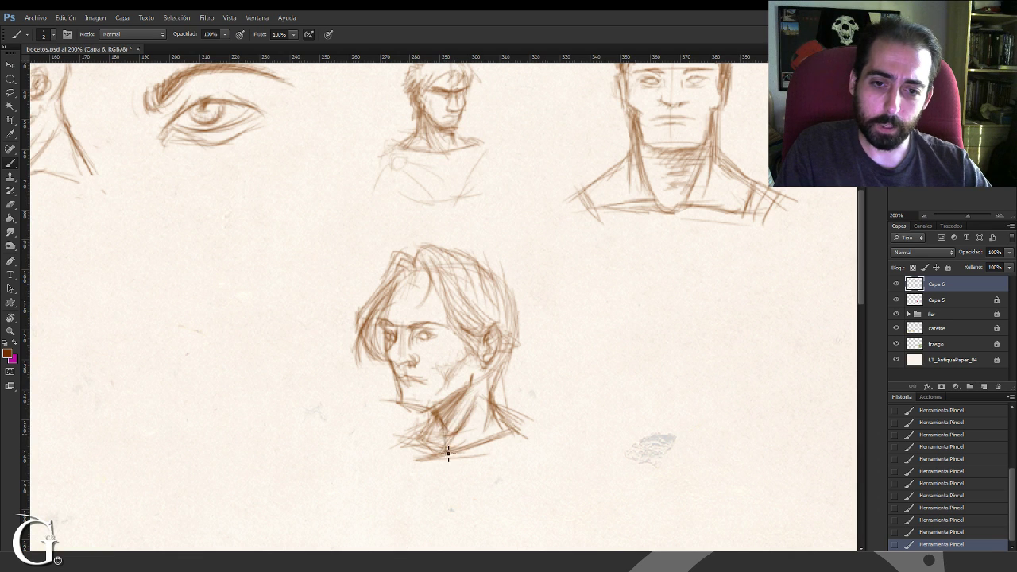
Step: Deepen the throat shadow under the chin and erase excess strokes along the lower neck
drag(426, 450, 434, 404)
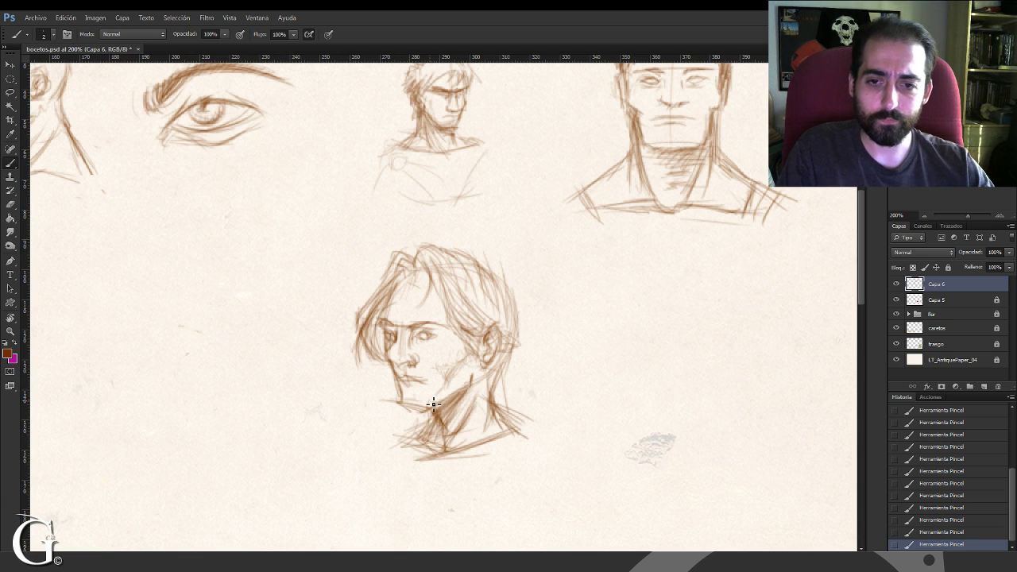
key(e)
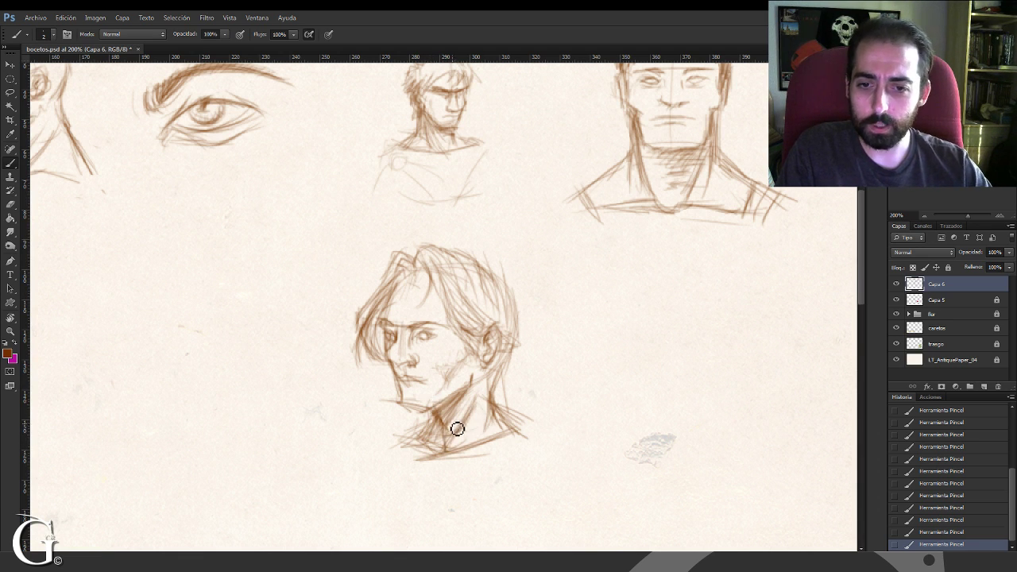
drag(454, 427, 441, 442)
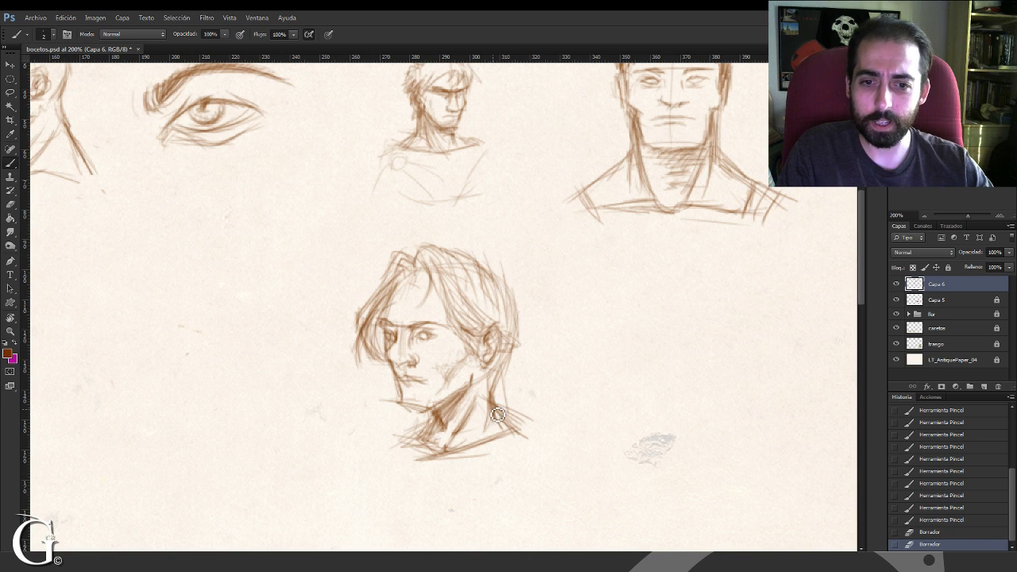
Step: Draw the diagonal neck muscle from behind the jaw to the collar and partly erase its strokes
key(b)
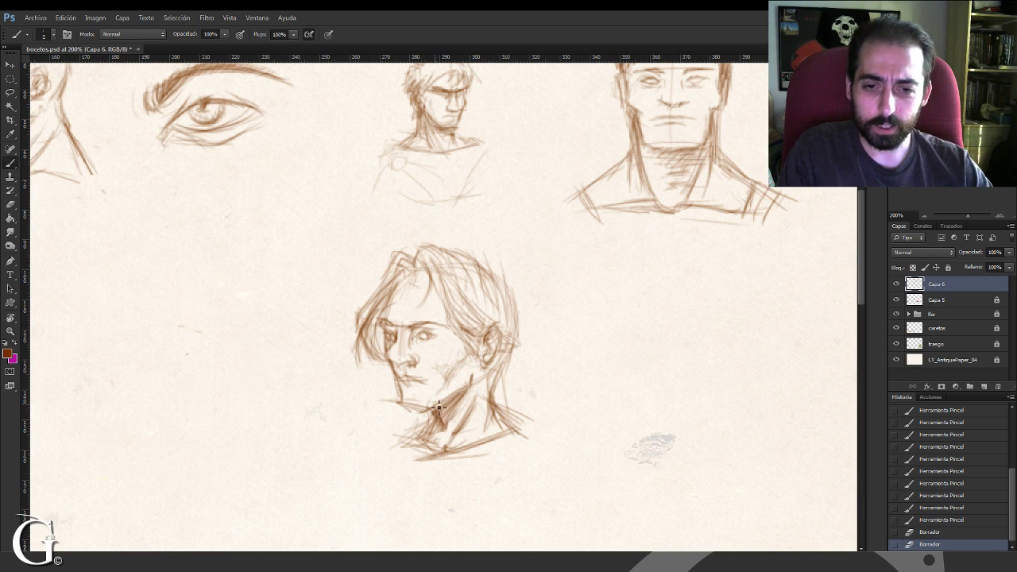
drag(477, 418, 447, 461)
drag(488, 393, 458, 447)
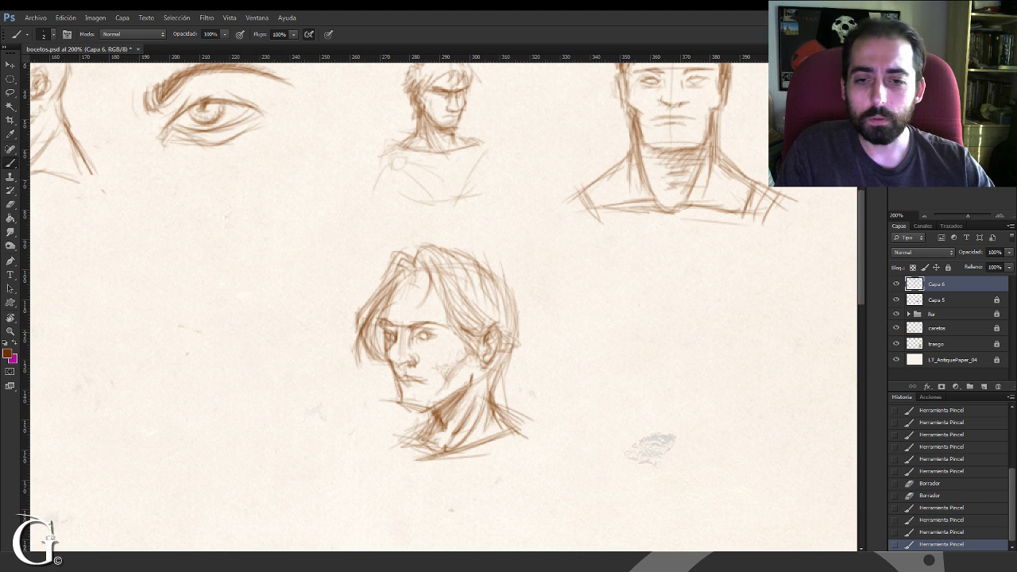
key(e)
mouse_move(477, 416)
mouse_down()
mouse_move(482, 404)
mouse_move(454, 447)
mouse_up()
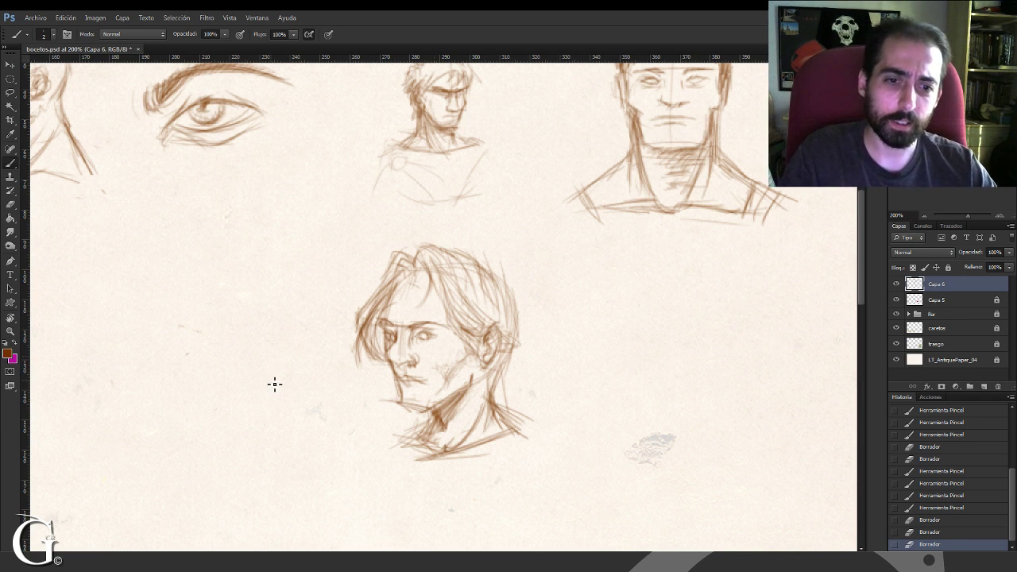
Step: Darken the shadow and hair strands around the far eye of the three-quarter head
mouse_move(380, 326)
mouse_down()
mouse_move(391, 364)
mouse_move(390, 355)
mouse_up()
drag(377, 339, 379, 356)
drag(375, 345, 382, 355)
mouse_move(395, 289)
mouse_down()
mouse_move(375, 322)
mouse_move(379, 337)
mouse_up()
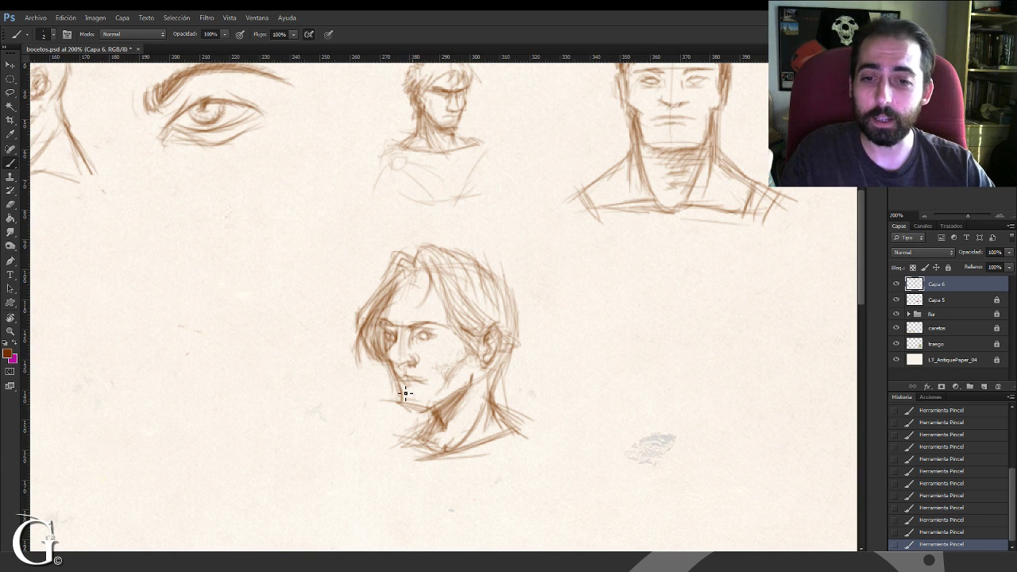
Step: Strengthen the jawline and nape, and add darker strands at the hair parting and the far lock
drag(409, 406, 464, 391)
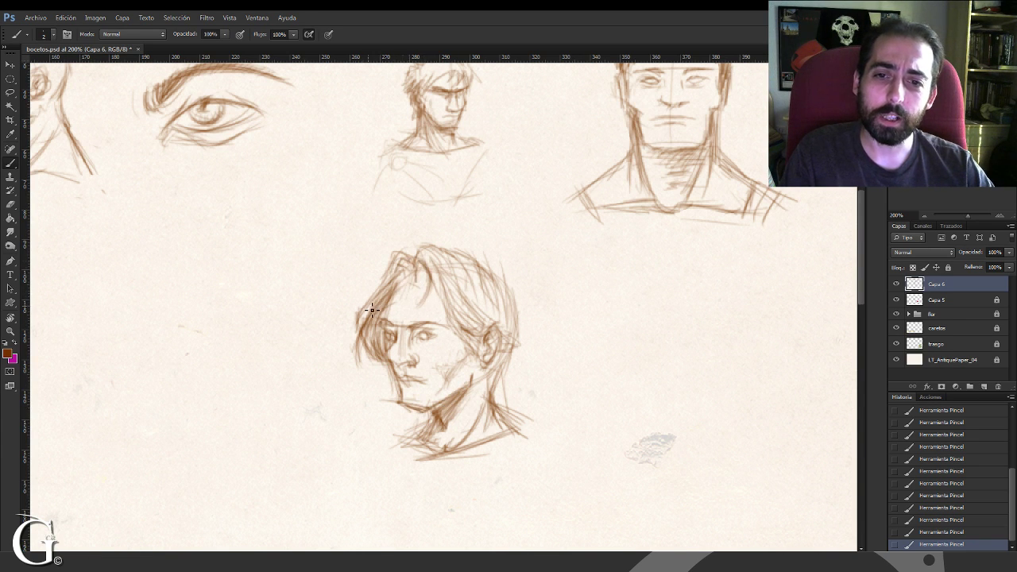
drag(412, 280, 389, 301)
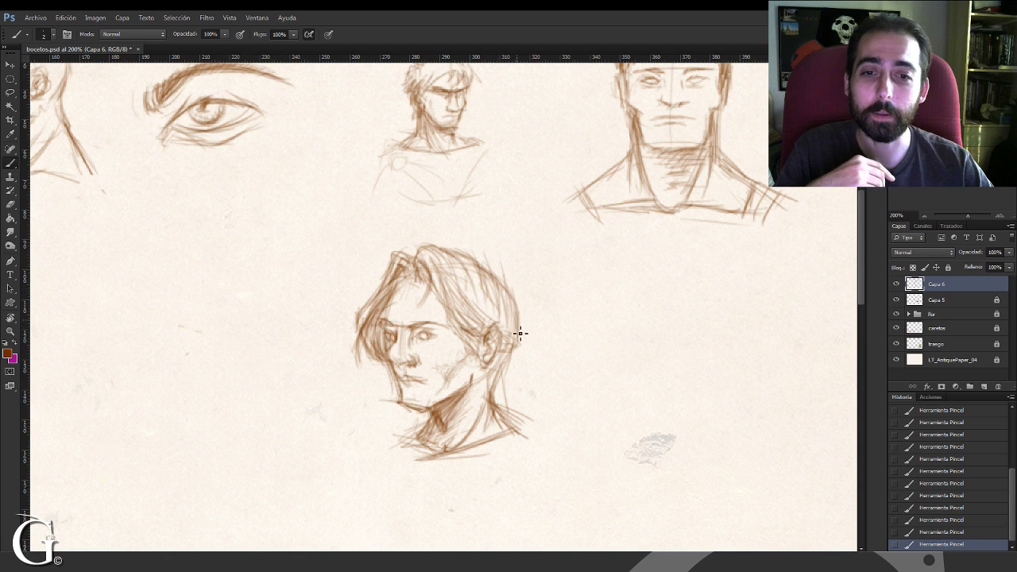
drag(504, 407, 493, 377)
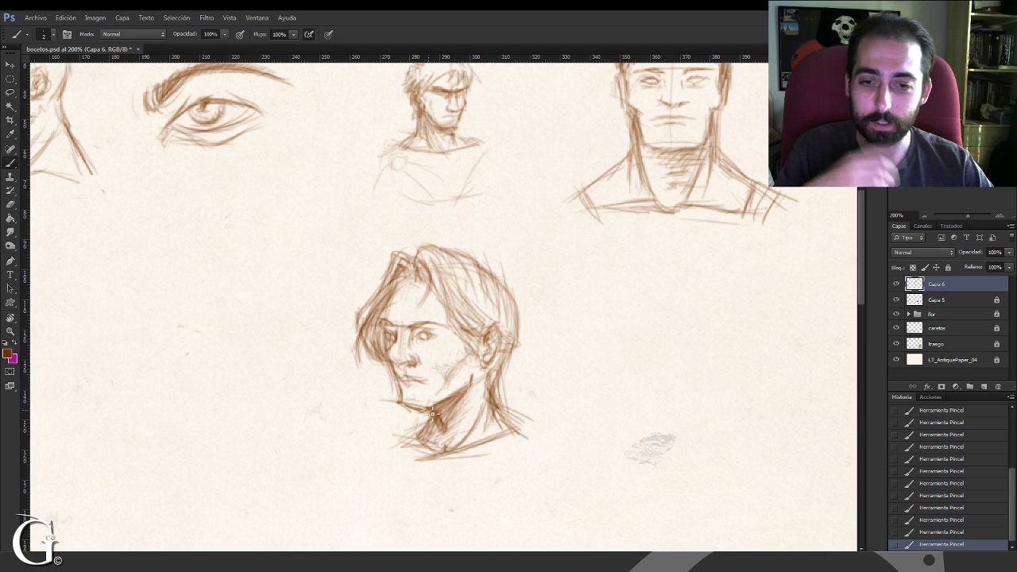
drag(436, 419, 414, 403)
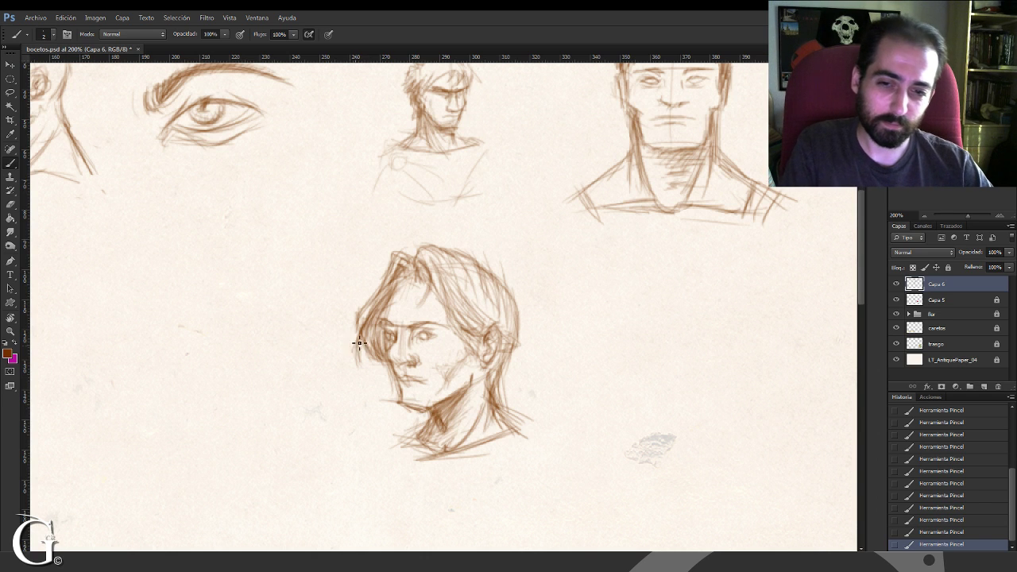
drag(368, 318, 355, 380)
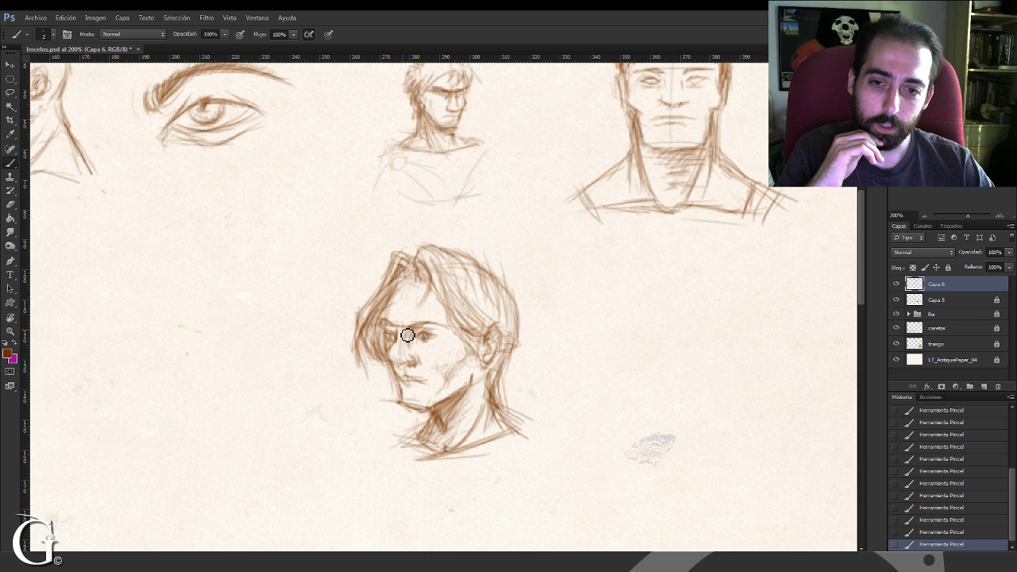
Step: Erase the hard line between the brows and along the bridge of the nose
drag(404, 337, 408, 329)
mouse_move(410, 324)
mouse_down()
mouse_move(403, 352)
mouse_move(407, 342)
mouse_up()
drag(405, 340, 409, 354)
drag(407, 350, 403, 359)
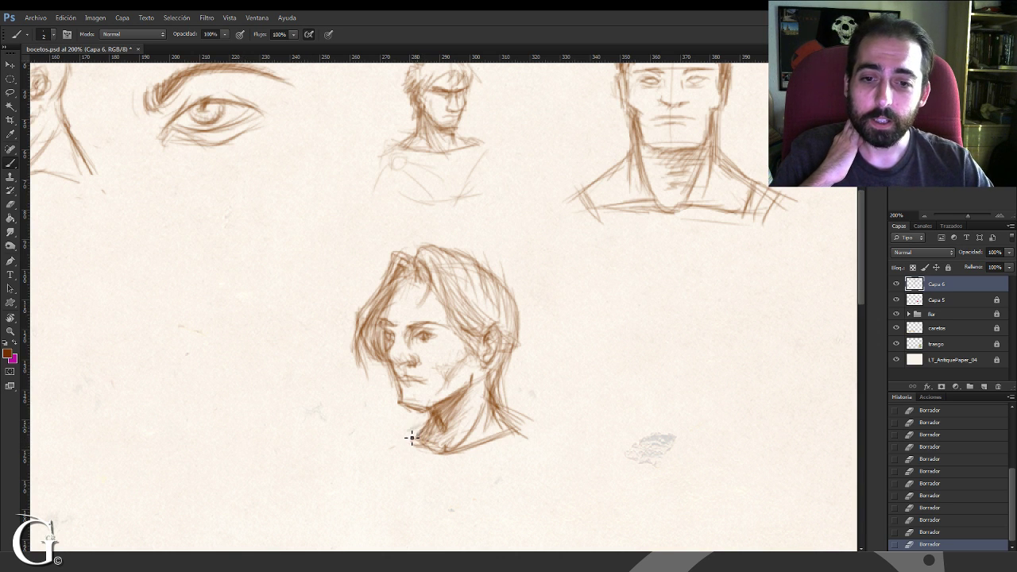
Step: Redraw the collar with darker strokes below the throat and at the near shoulder
drag(423, 455, 418, 438)
mouse_move(414, 445)
mouse_down()
mouse_move(426, 433)
mouse_move(429, 442)
mouse_up()
drag(514, 422, 526, 438)
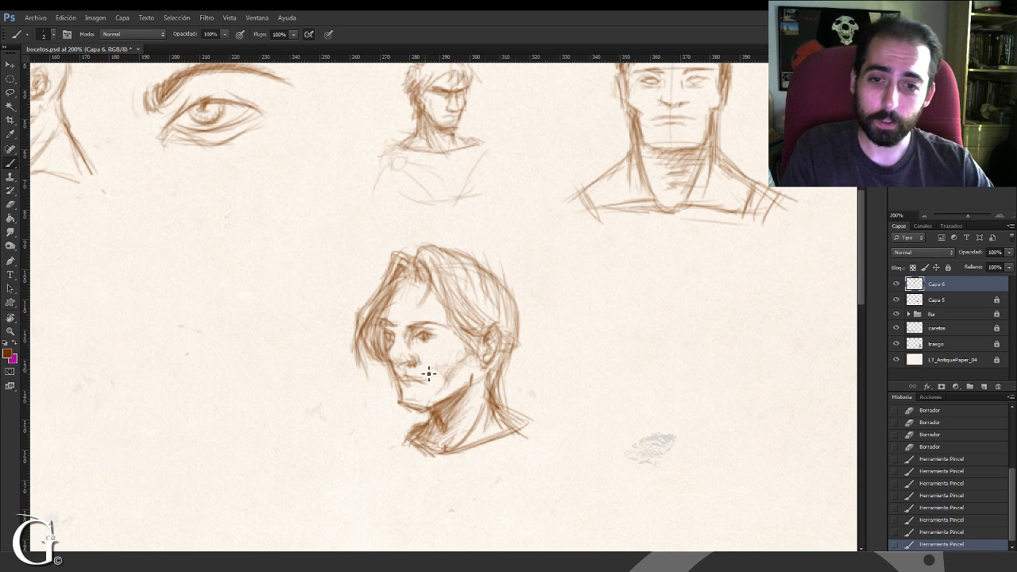
Step: Add light shading strokes to the cheek beside the mouth of the three-quarter head
drag(429, 373, 424, 377)
drag(430, 367, 436, 387)
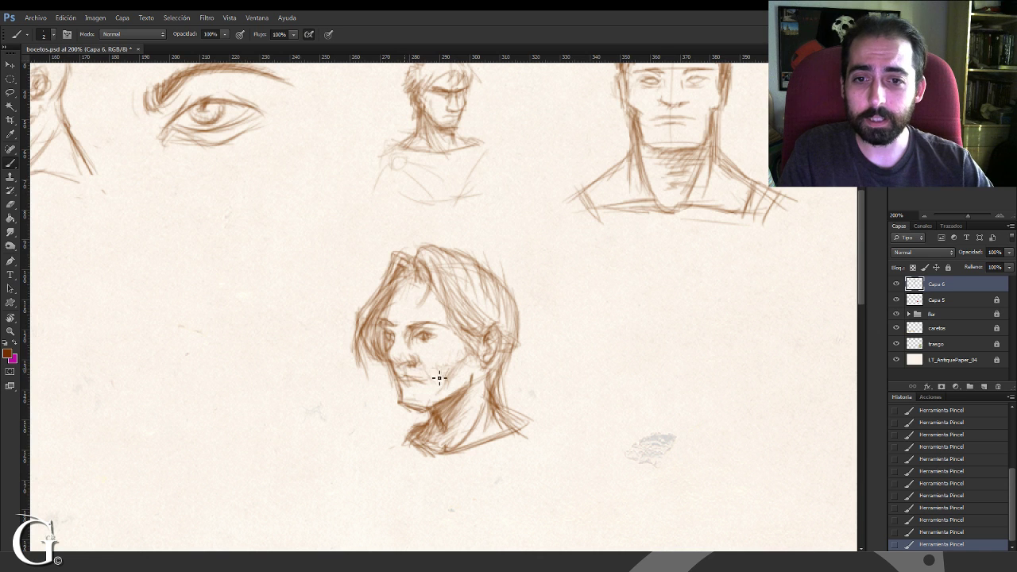
drag(599, 364, 375, 377)
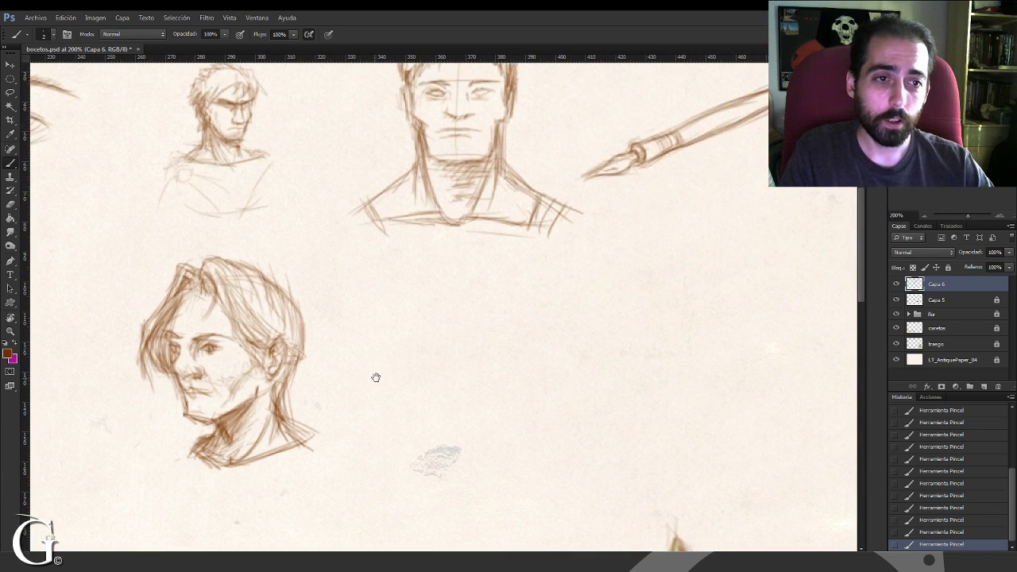
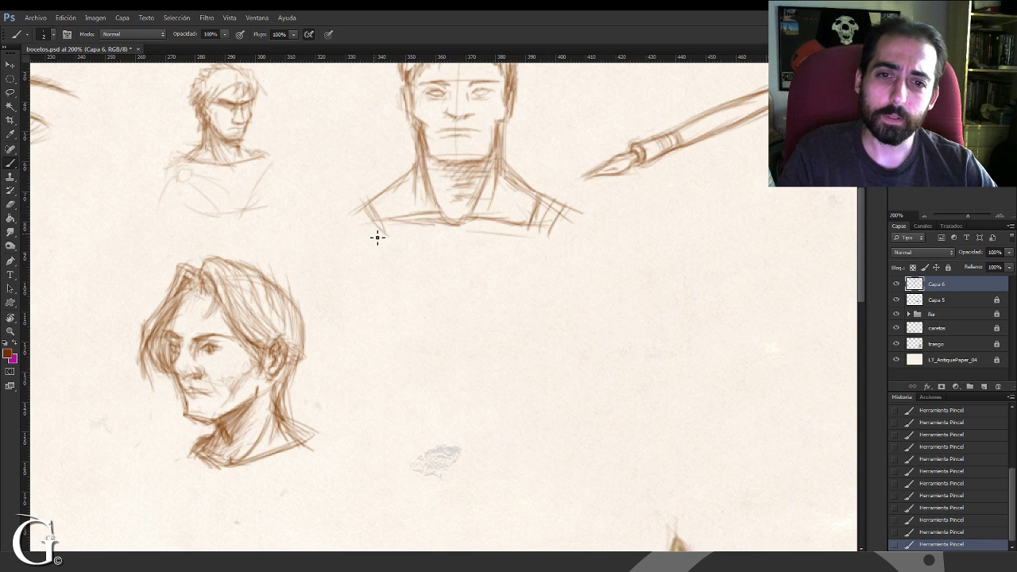
Step: Draw long, slightly sloping brush strokes below the collar of the front-facing bust to close off its chest
mouse_move(388, 235)
mouse_down()
mouse_move(518, 245)
mouse_move(509, 245)
mouse_up()
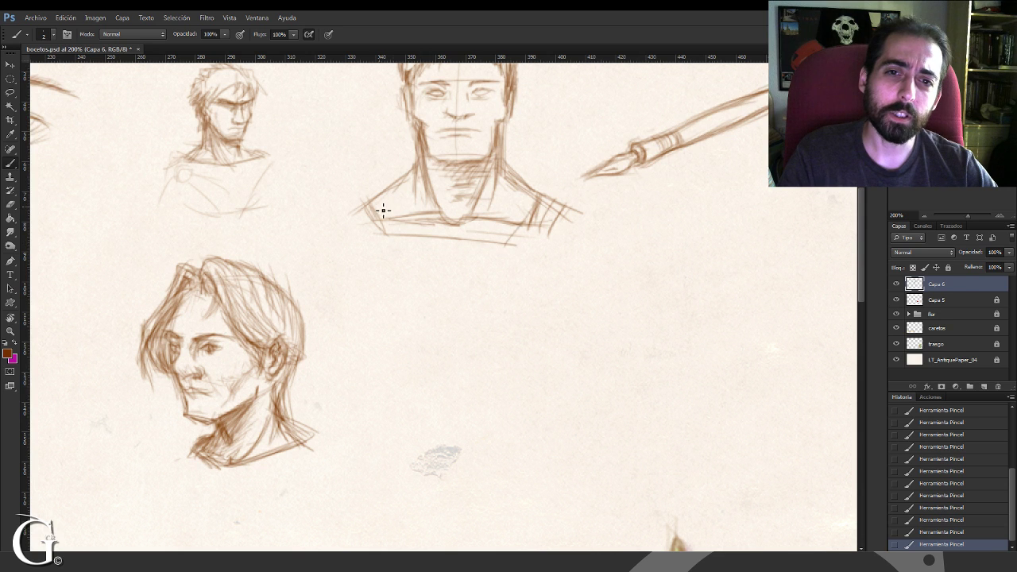
drag(378, 230, 459, 245)
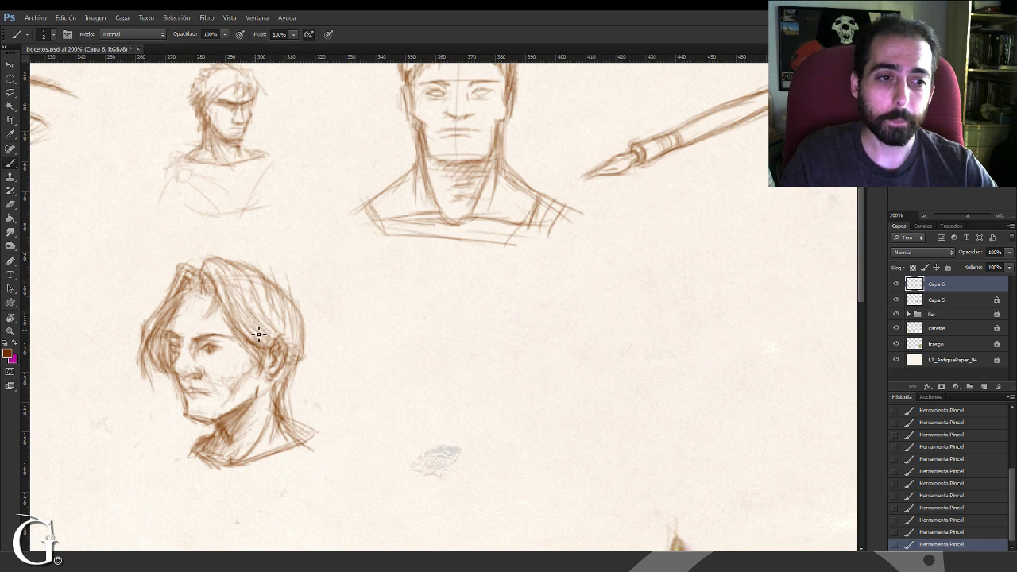
drag(609, 282, 556, 391)
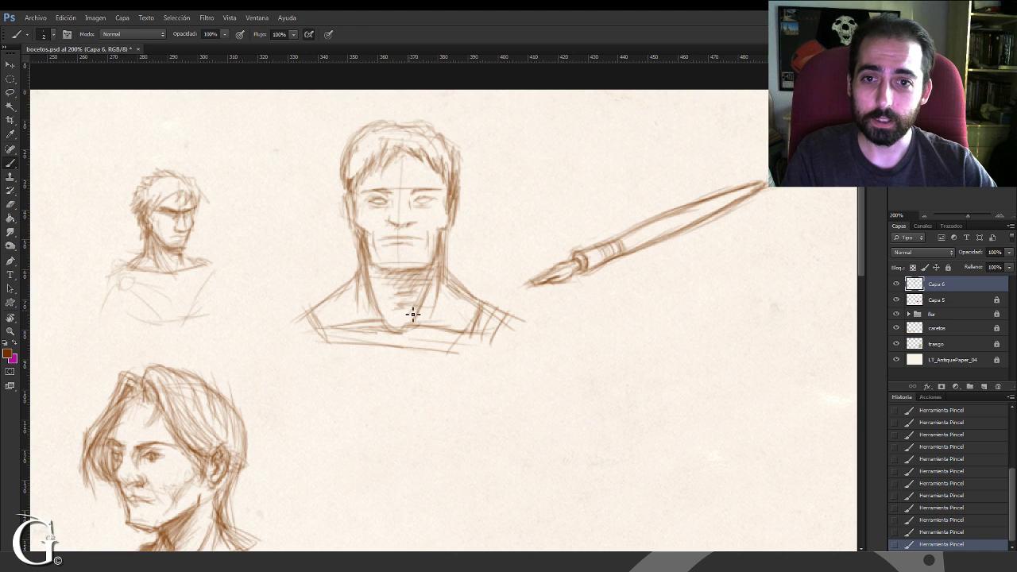
drag(432, 263, 442, 323)
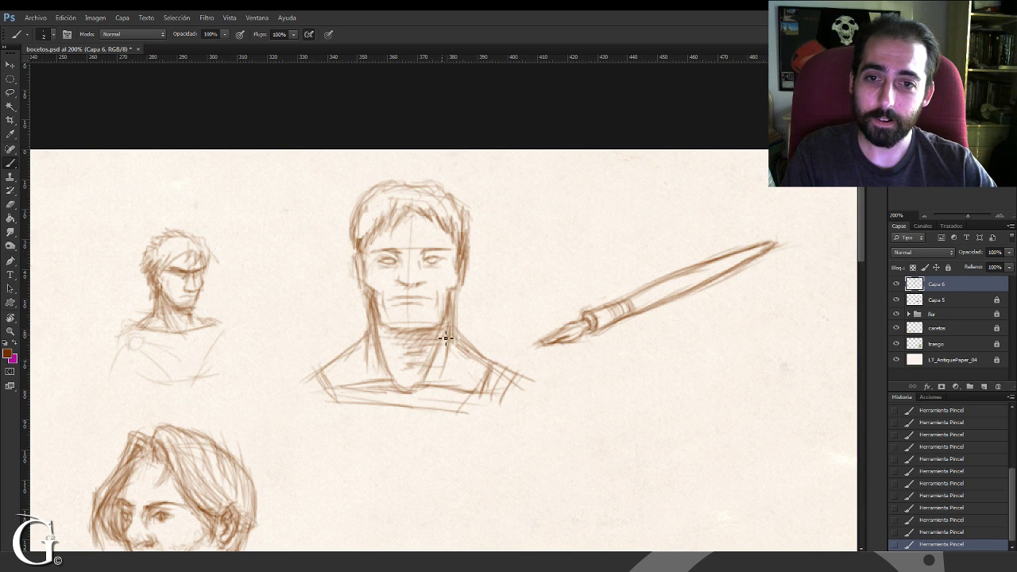
drag(425, 374, 436, 254)
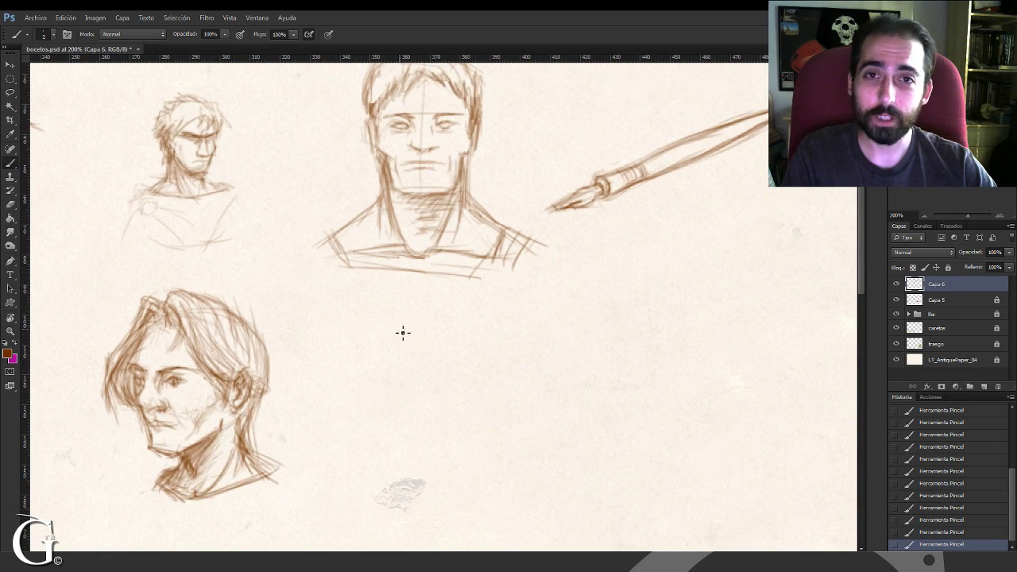